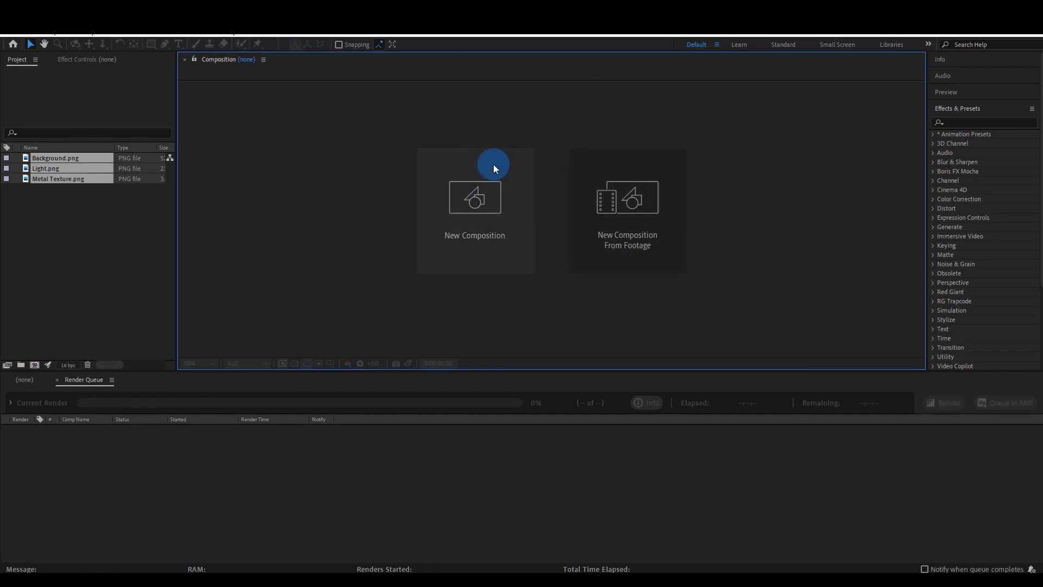
- Make a new composition called TEXT, with its duration changed to 0:00:06:00
left_click(492, 227)
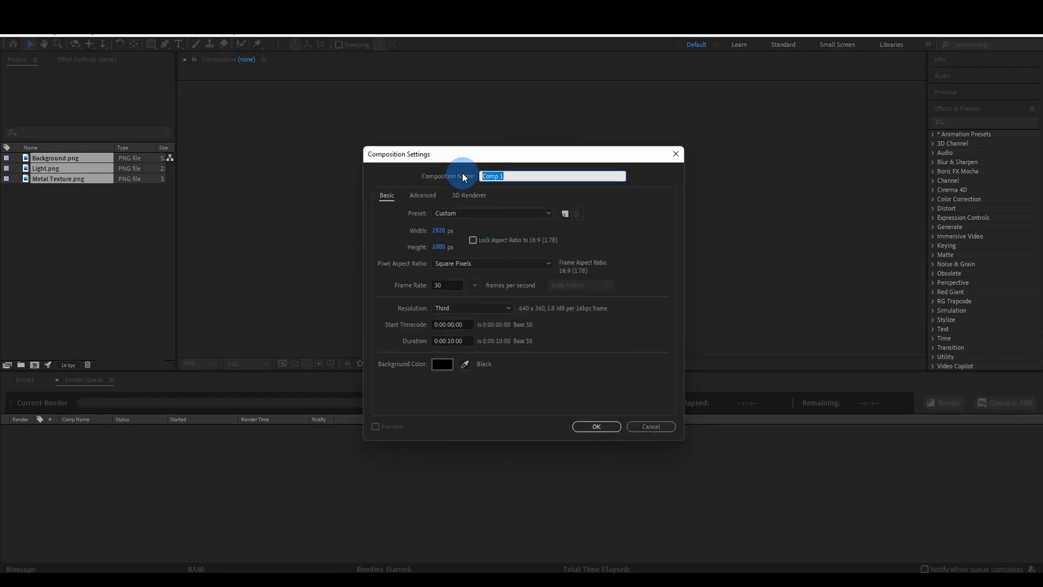
type("TEXT")
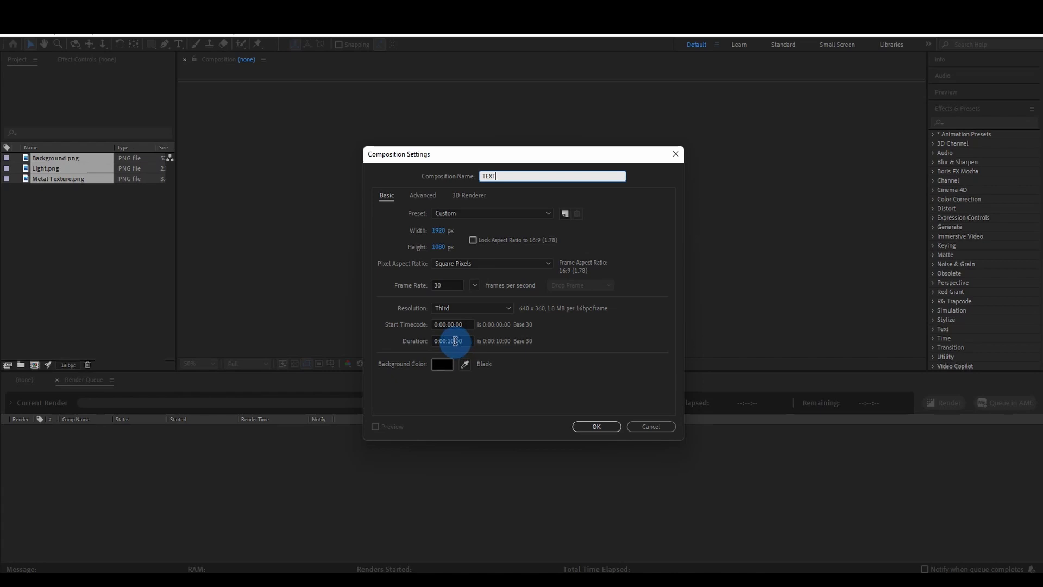
left_click(453, 341)
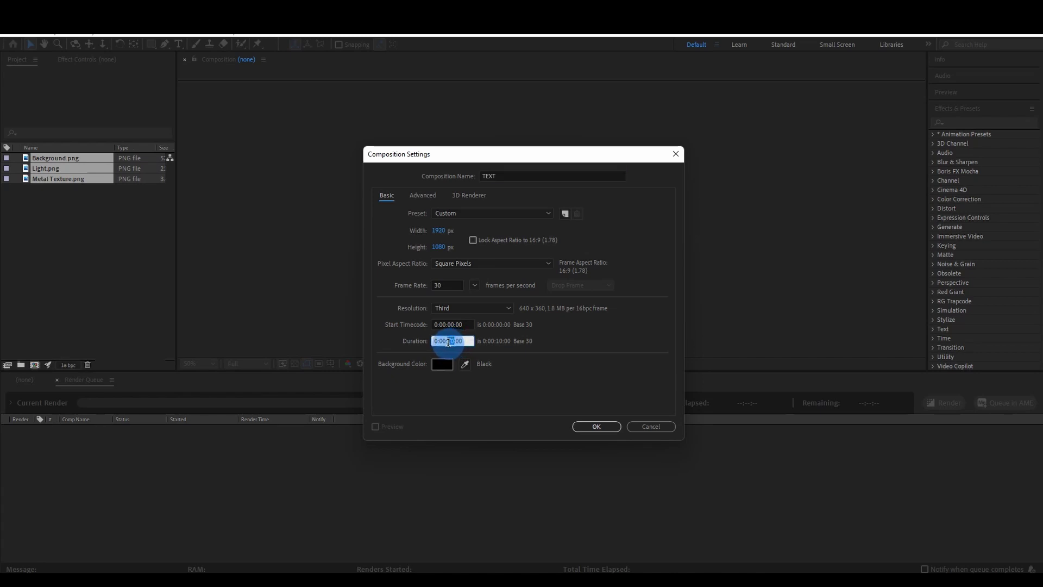
left_click(448, 341)
key("BackSpace")
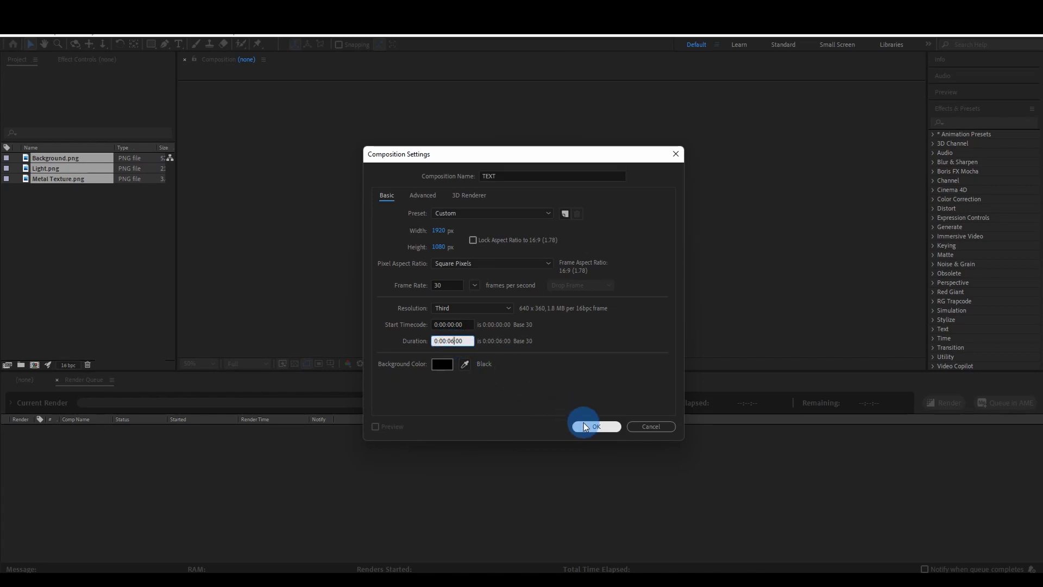
left_click(585, 426)
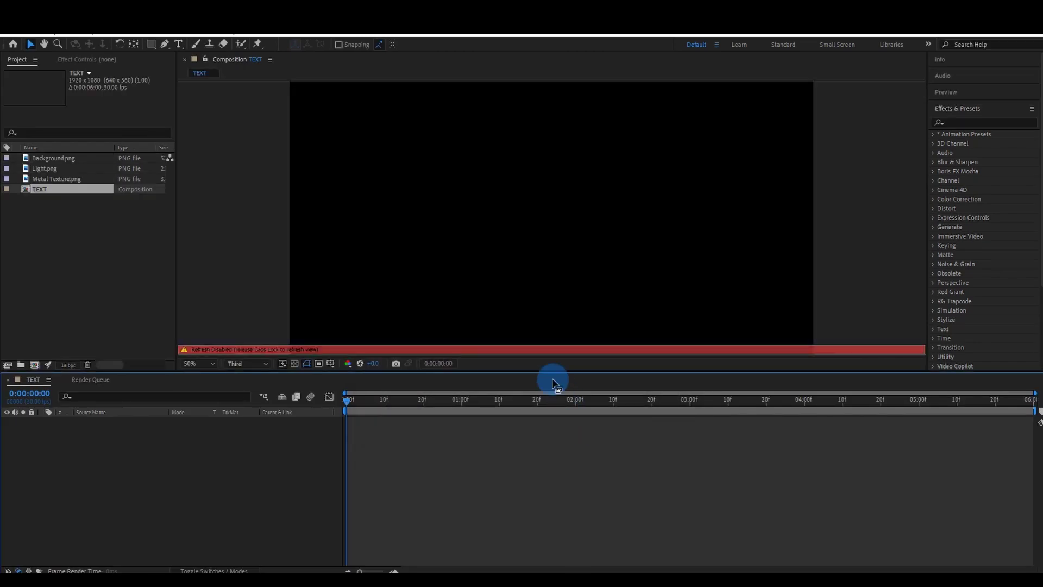
- Type EFFECTS as a white text layer on the TEXT canvas
key("Caps_Lock")
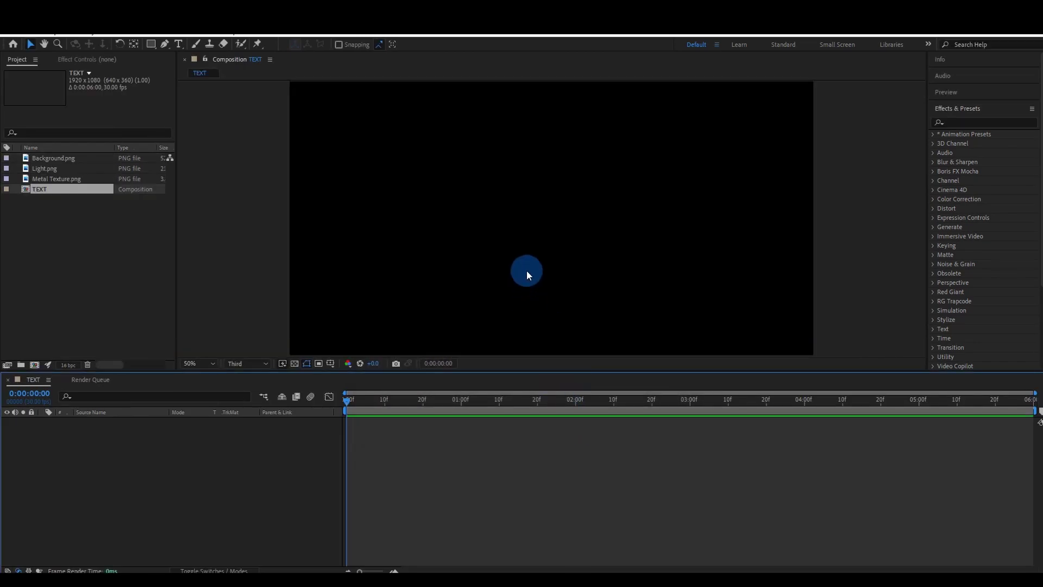
key("ctrl+t")
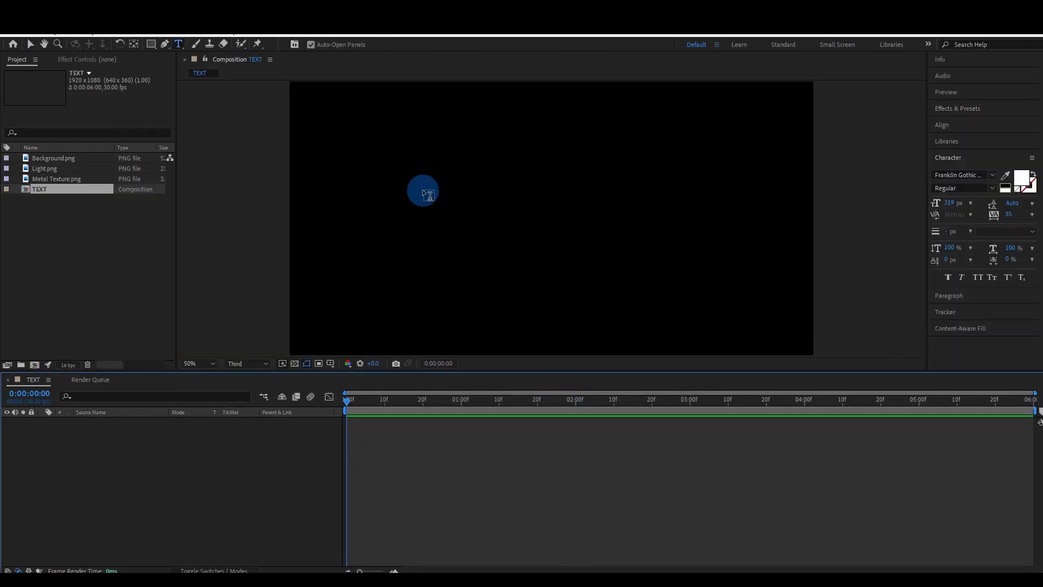
left_click(424, 191)
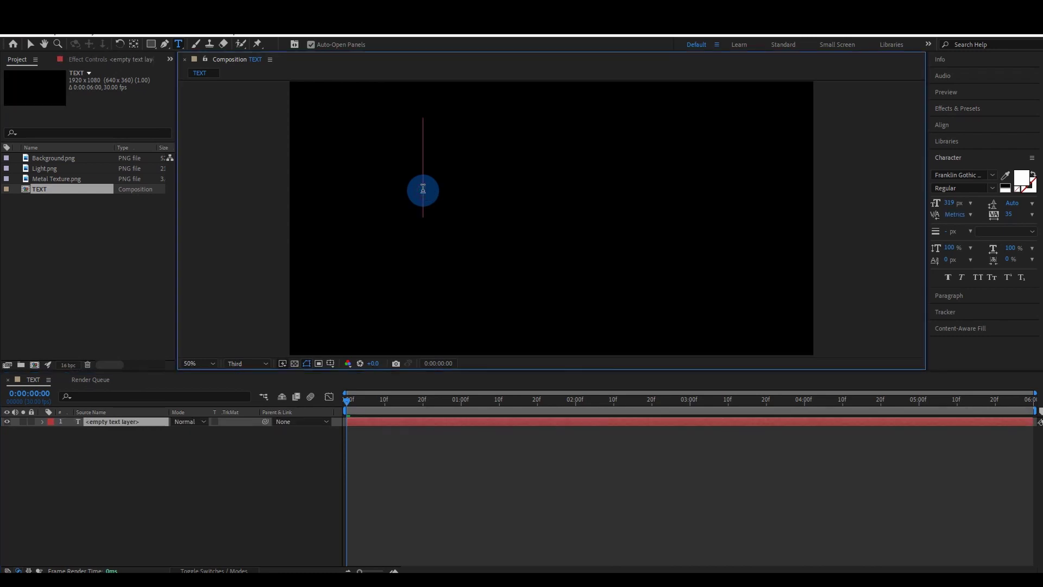
type("EFF")
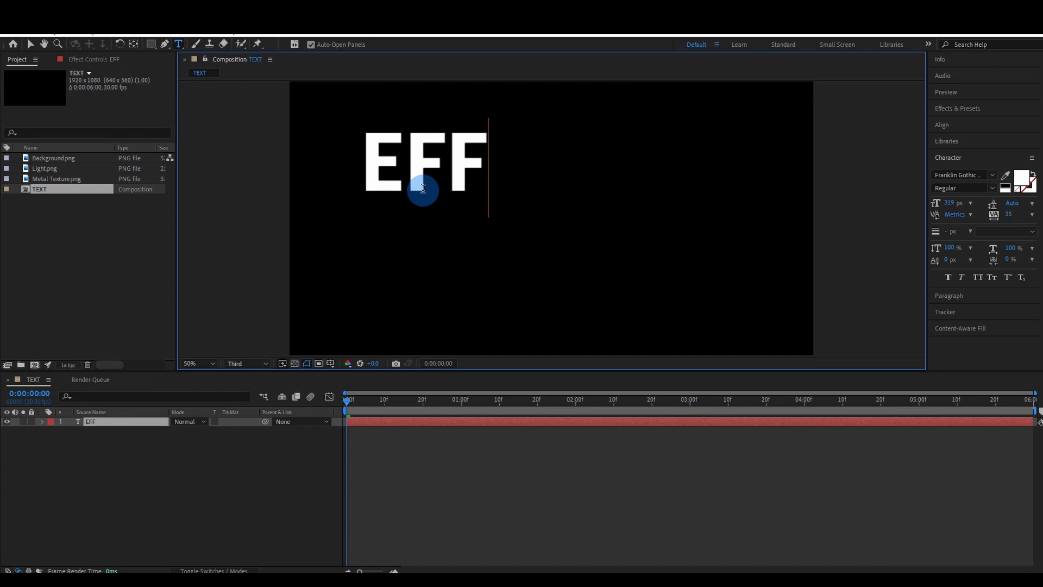
type("ECTS")
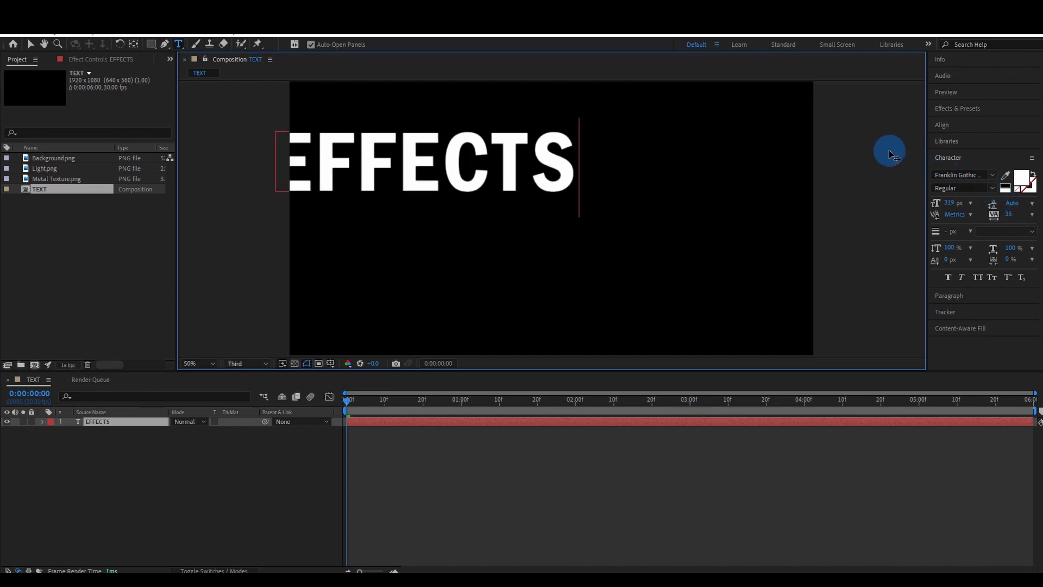
left_click(956, 125)
- Centre the EFFECTS text horizontally and vertically in the composition
left_click(957, 152)
left_click(1013, 152)
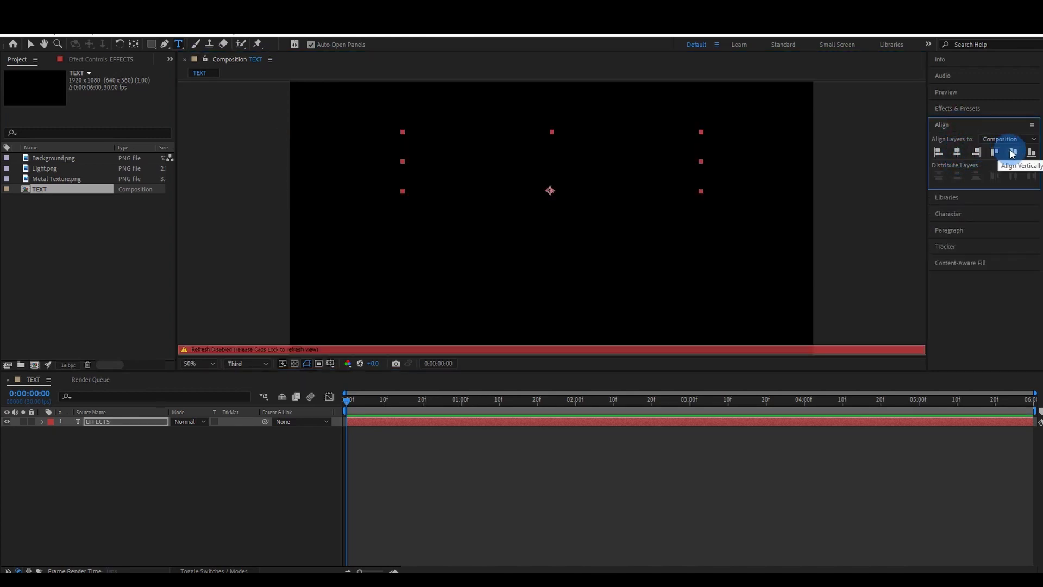
key("Caps_Lock")
left_click(1013, 153)
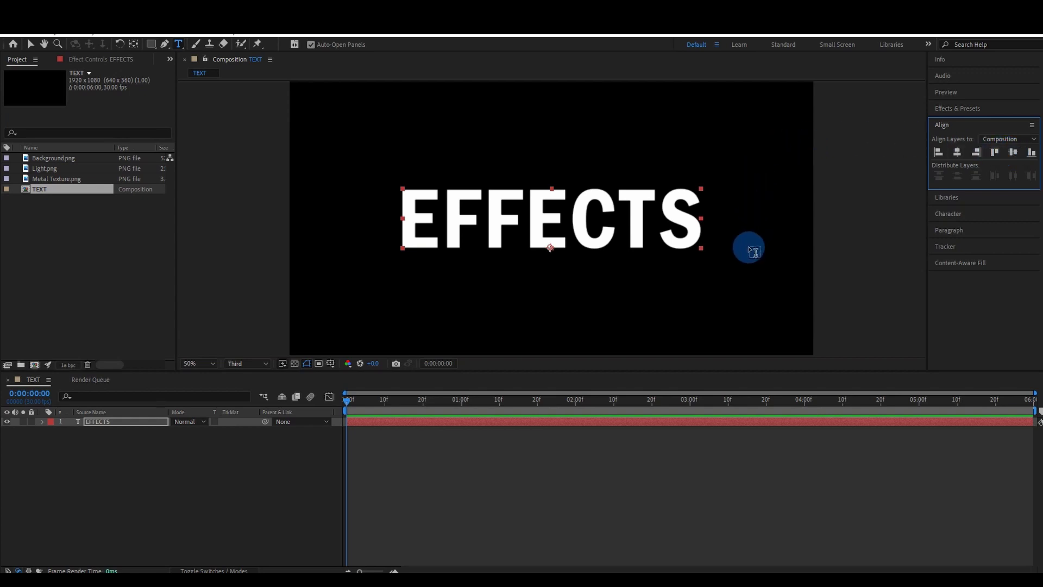
left_click(954, 198)
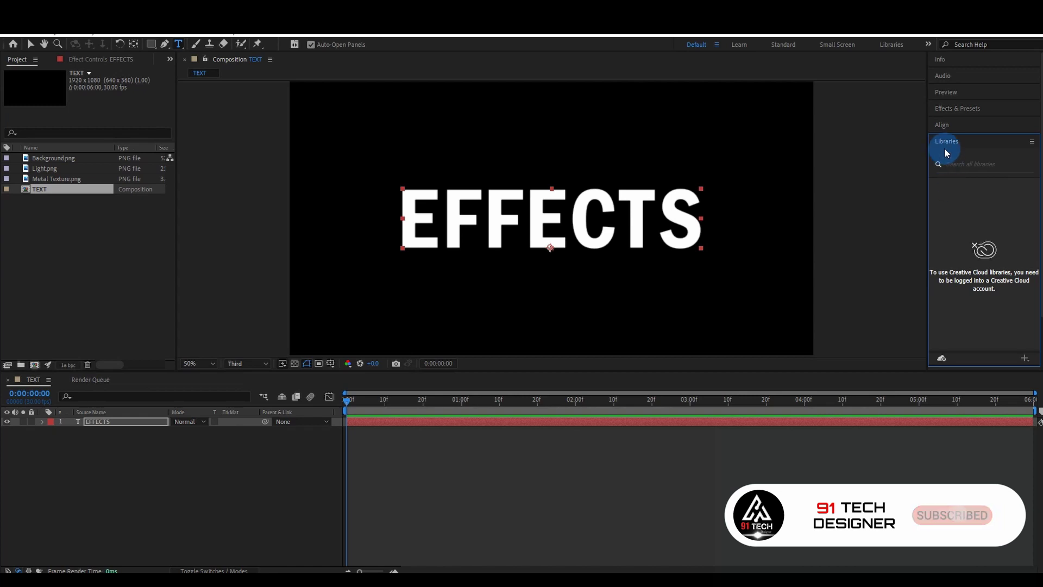
left_click(943, 126)
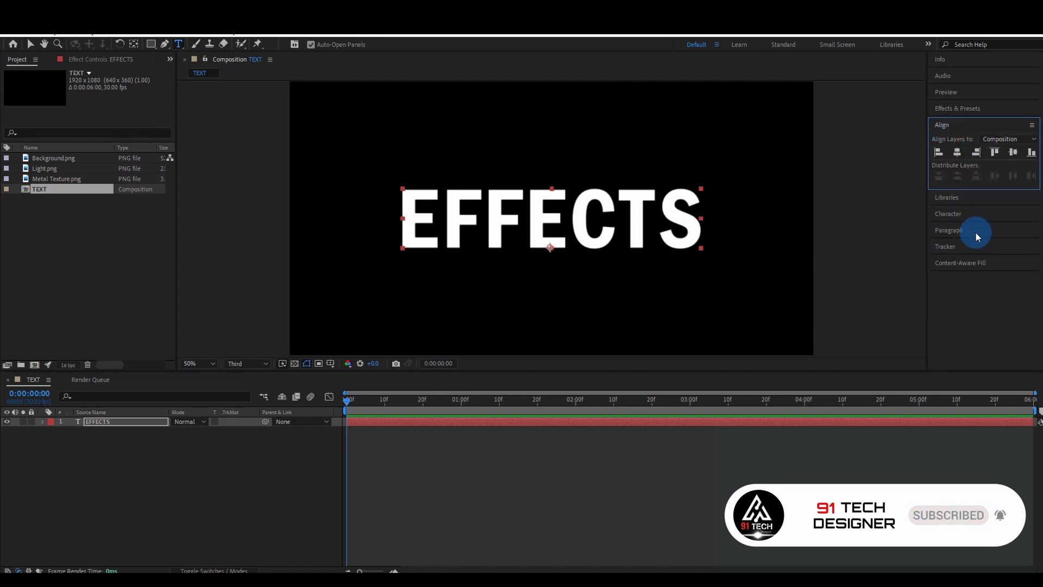
- Increase the EFFECTS letter tracking to 81, then deselect the layer
left_click(950, 213)
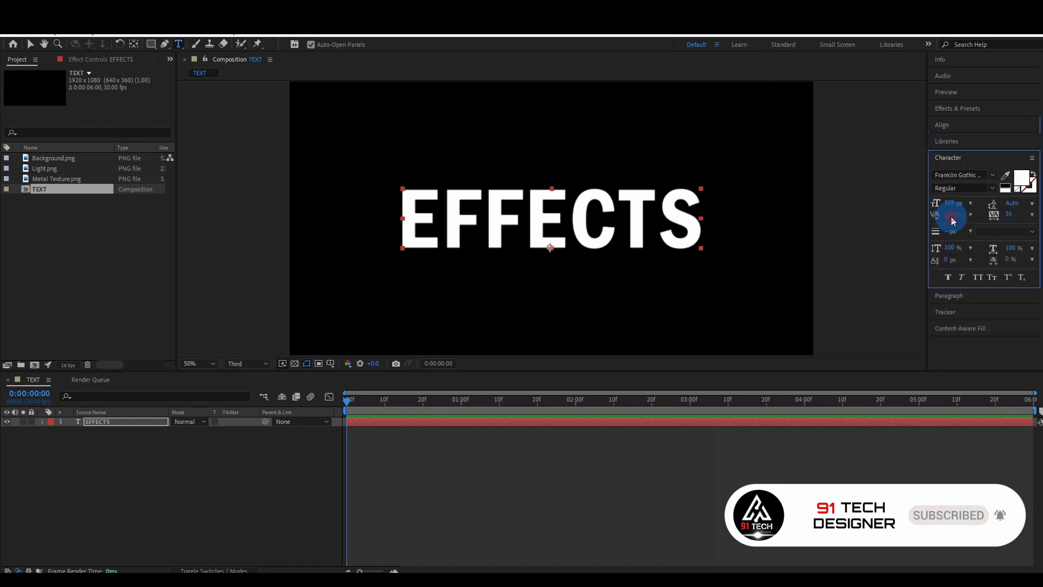
left_click(1032, 215)
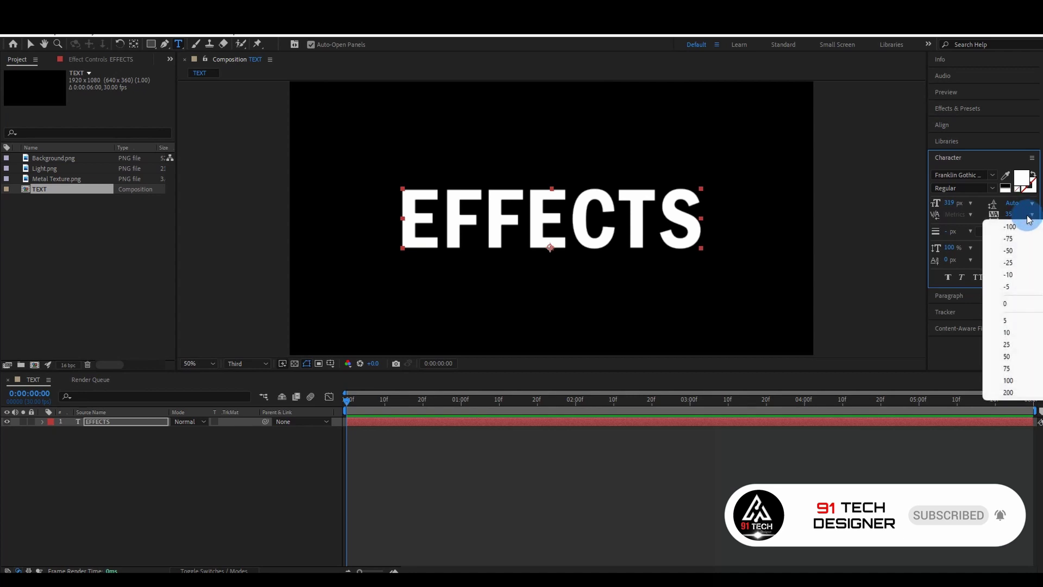
left_click_drag(994, 214, 1008, 216)
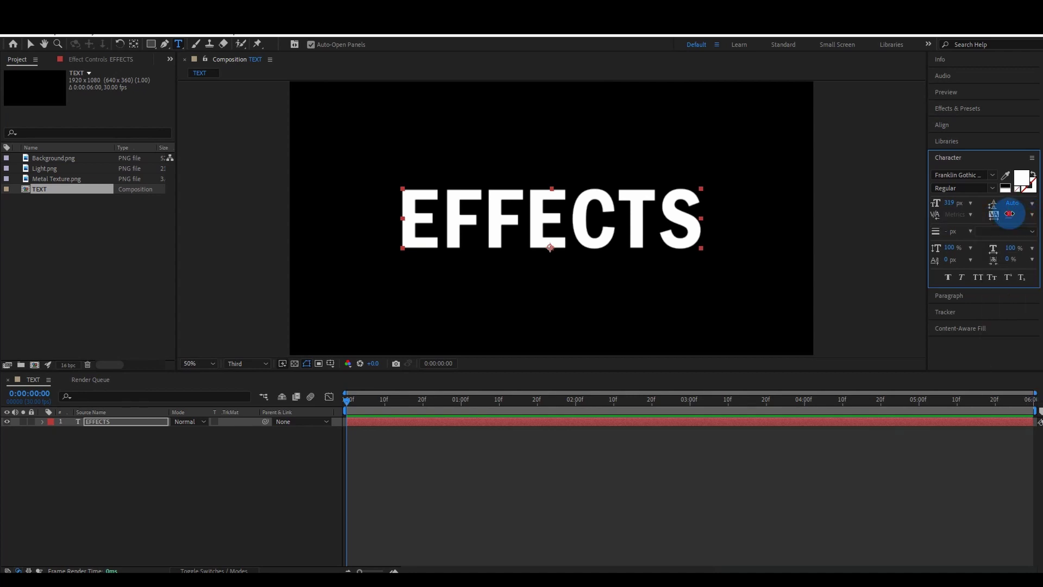
left_click_drag(1008, 216, 1029, 214)
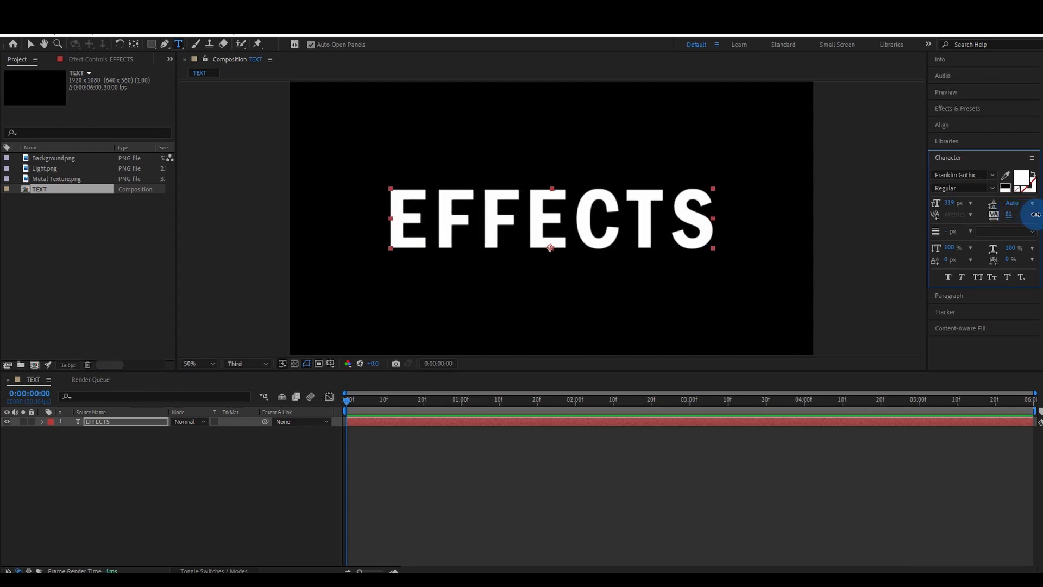
left_click(972, 136)
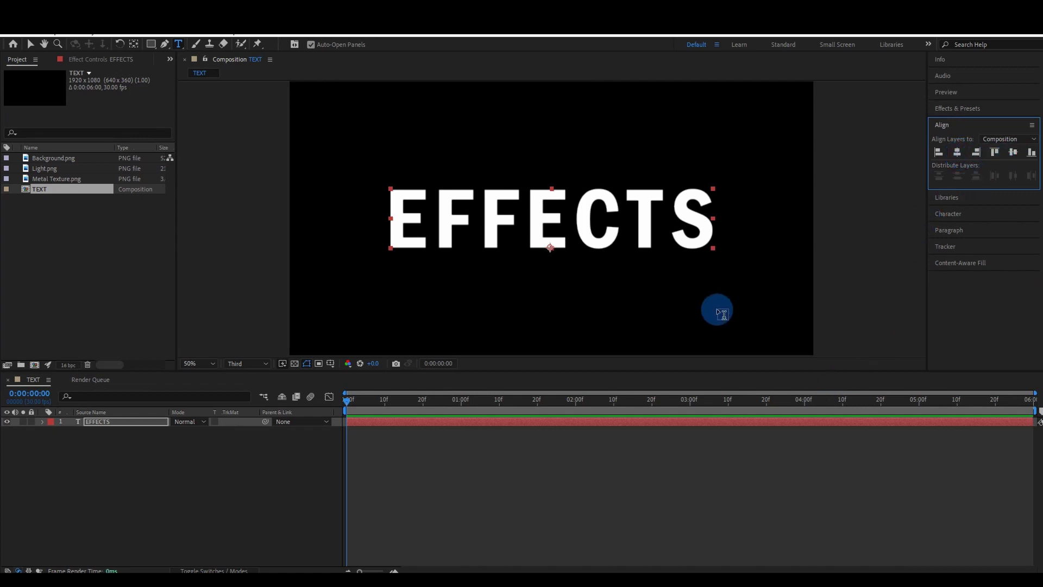
key("Escape")
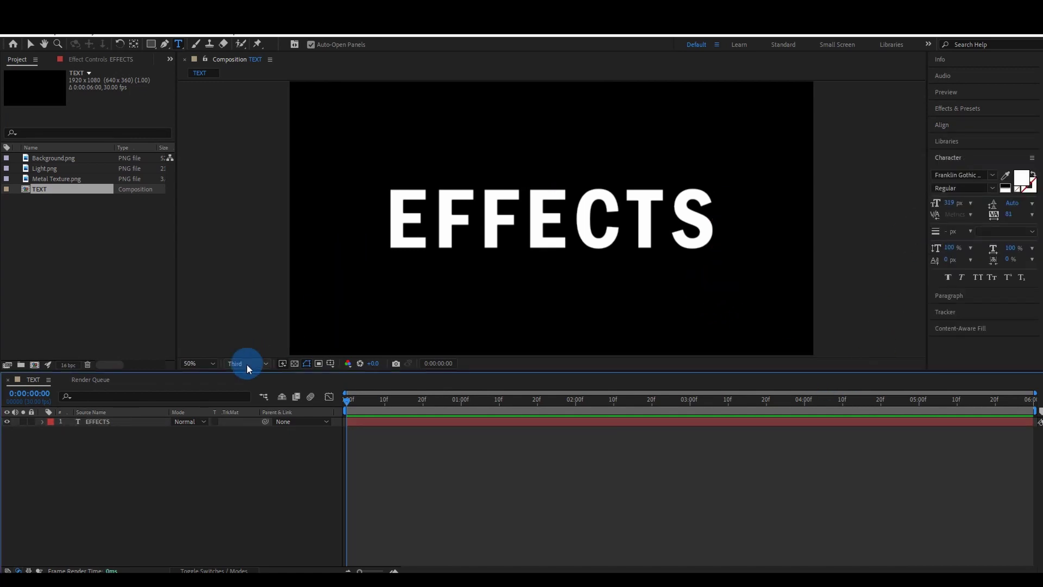
- Pre-compose the EFFECTS text layer into a new composition named EFFECTS Comp
left_click(125, 421)
right_click(122, 423)
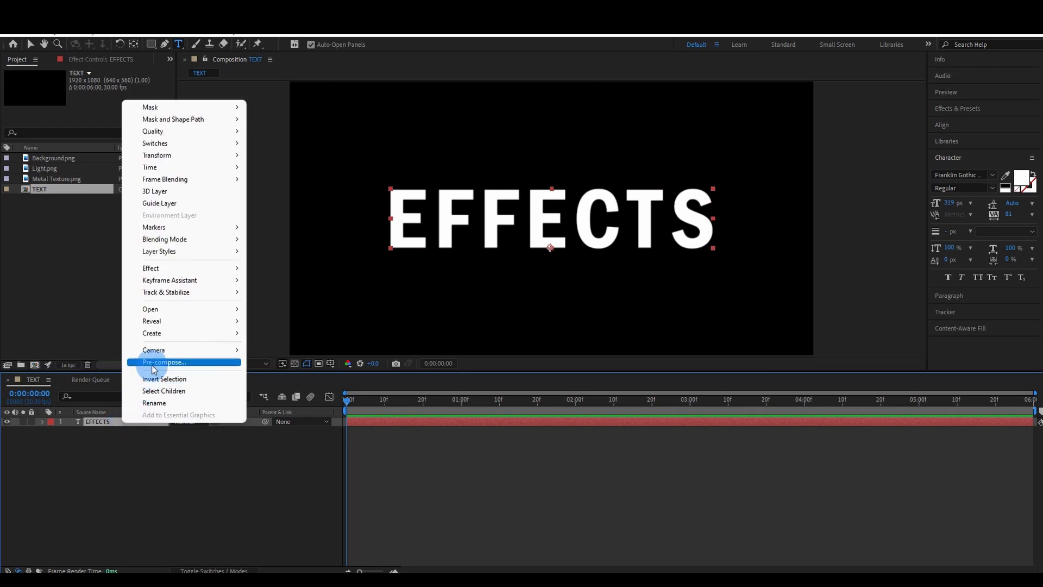
left_click(157, 360)
left_click(555, 231)
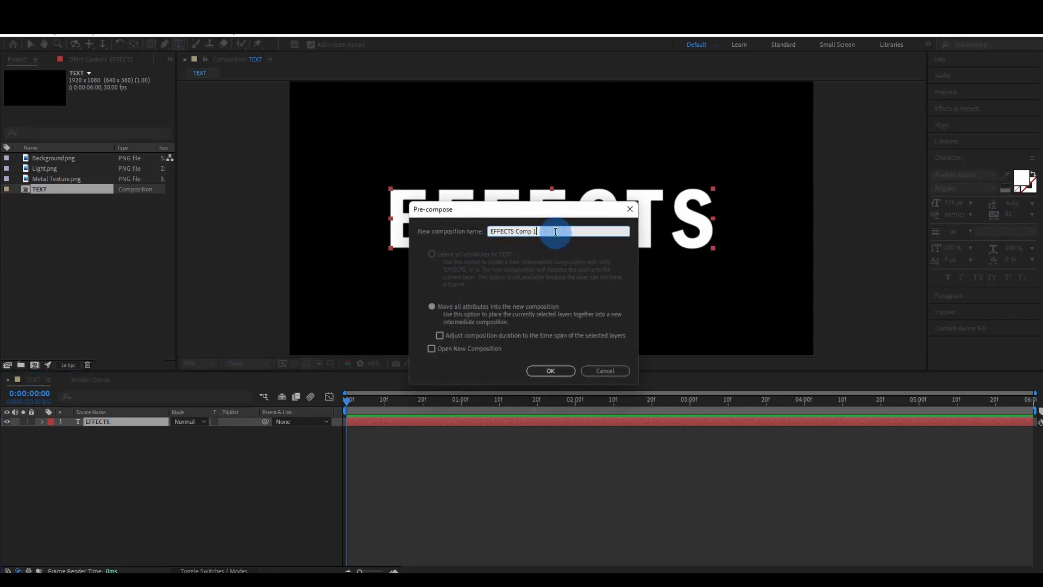
left_click(552, 371)
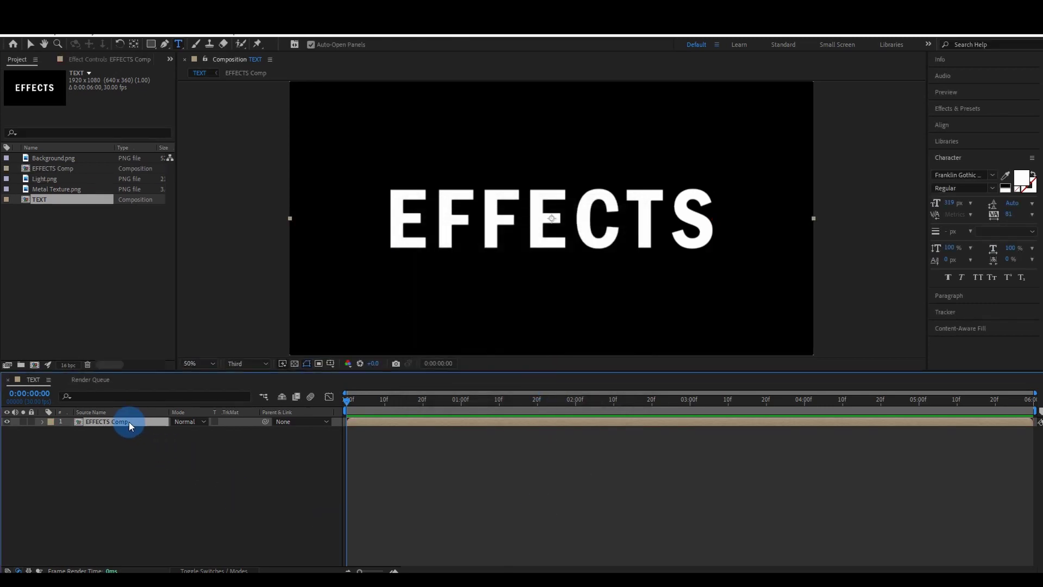
left_click(56, 158)
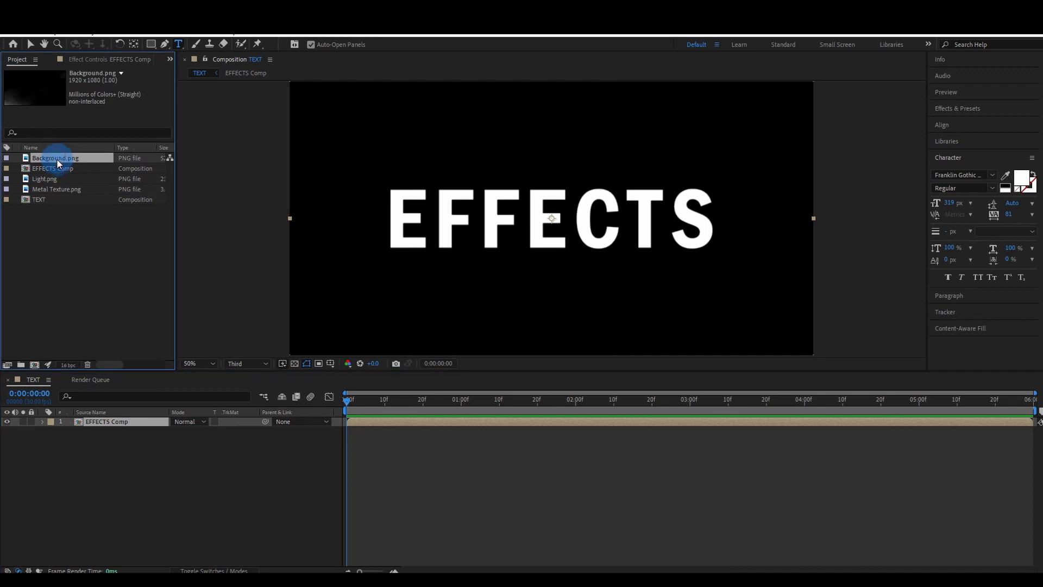
- Place Metal Texture.png below EFFECTS Comp with Alpha Matte 'EFFECTS Comp' as its track matte
mouse_move(61, 187)
left_mouse_down()
mouse_move(136, 411)
mouse_move(112, 435)
left_mouse_up()
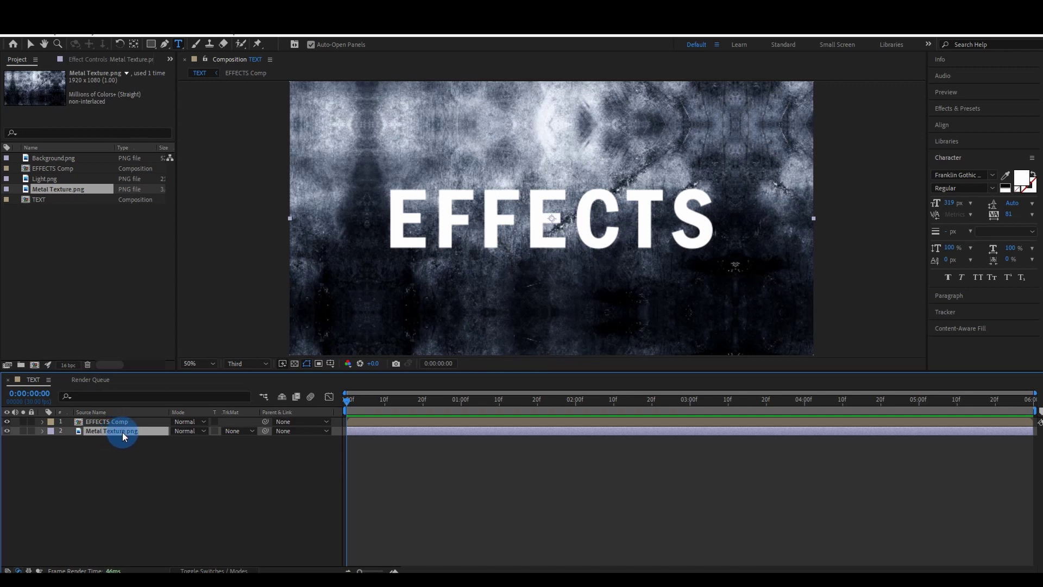
left_click(205, 565)
left_click(205, 565)
left_click(245, 432)
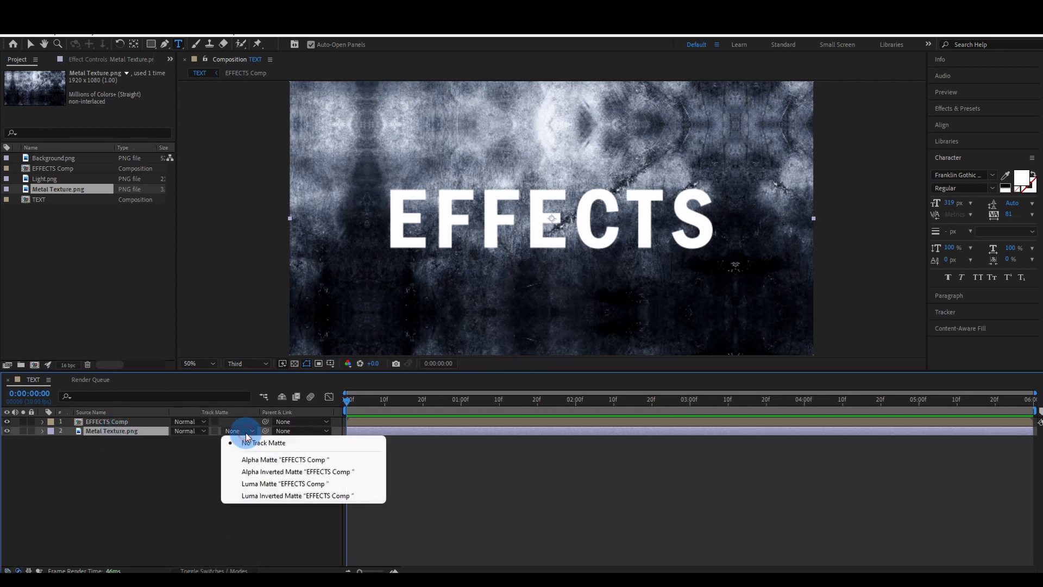
left_click(260, 460)
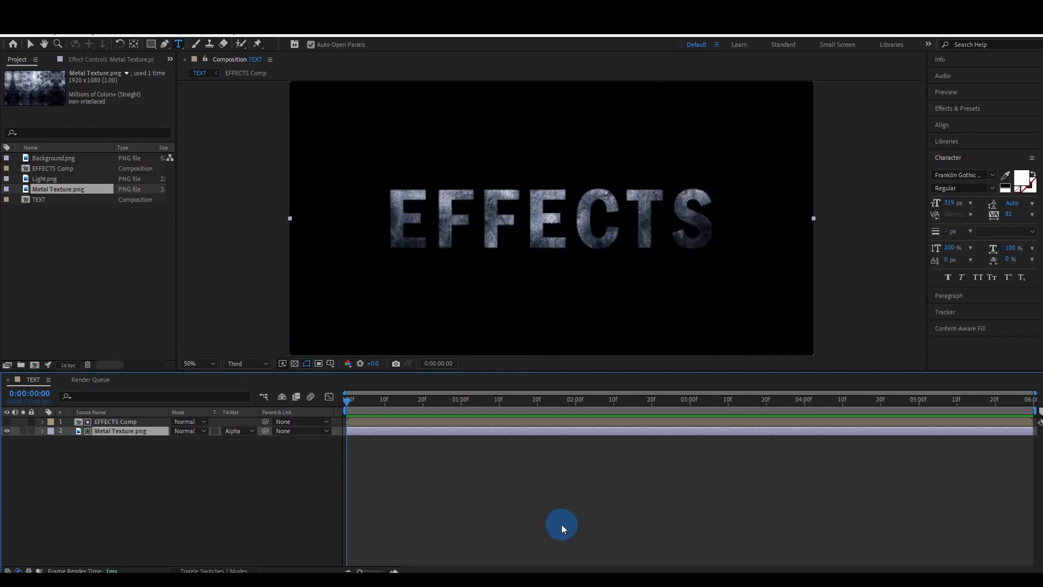
left_click(148, 422)
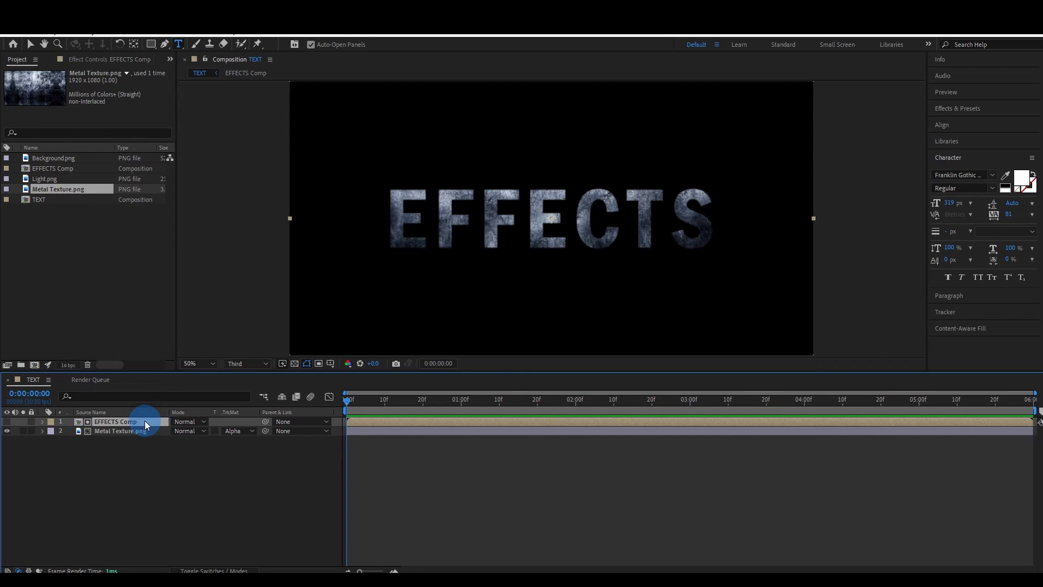
key("ctrl+d")
left_click(6, 421)
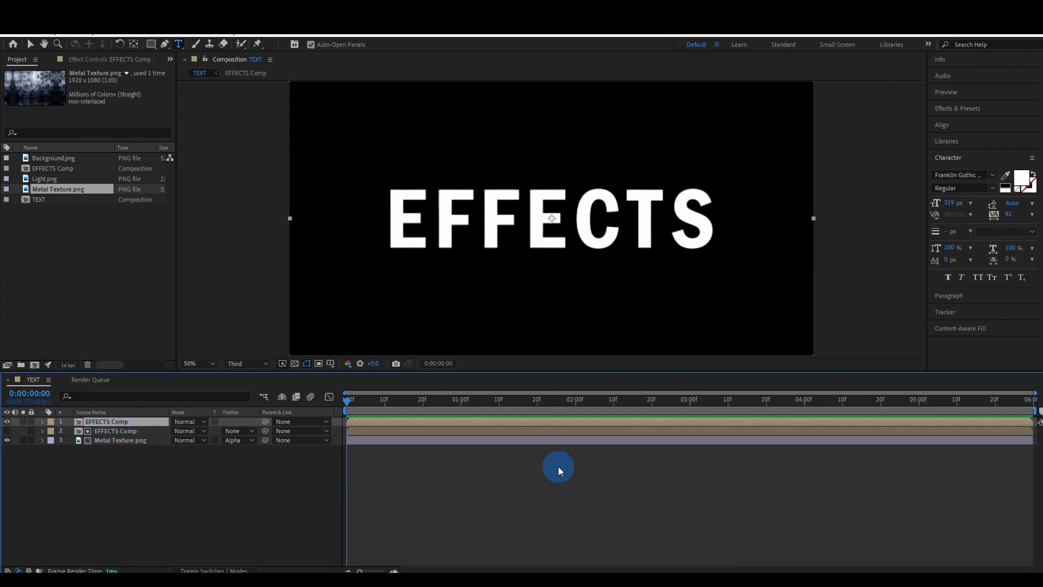
left_click(127, 423)
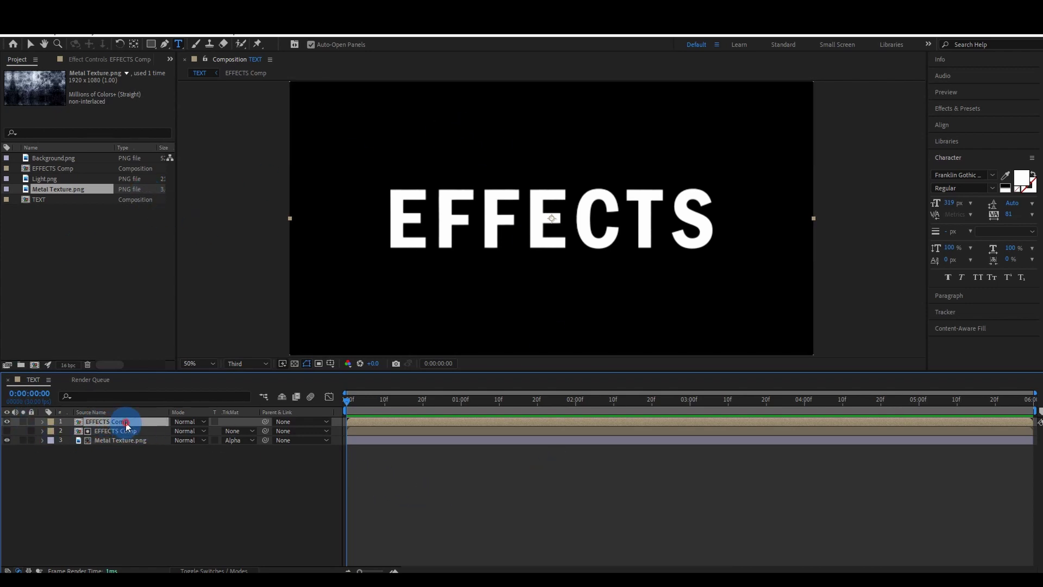
left_click(951, 108)
- Apply a Fill effect to the top EFFECTS Comp layer, coloured near-black 030202
left_click(966, 123)
type("fill")
left_click_drag(964, 196, 972, 193)
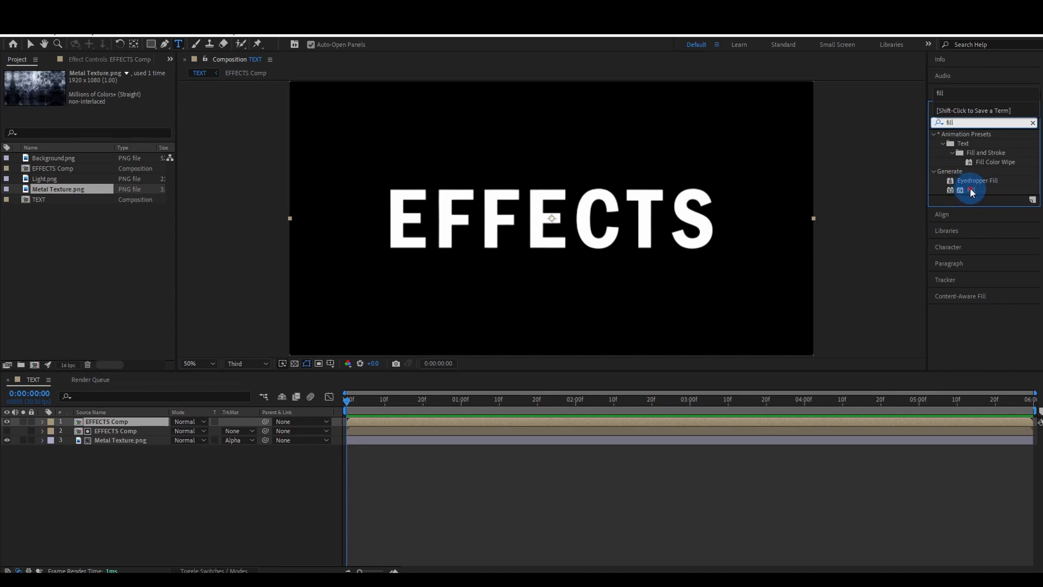
left_click_drag(972, 193, 129, 419)
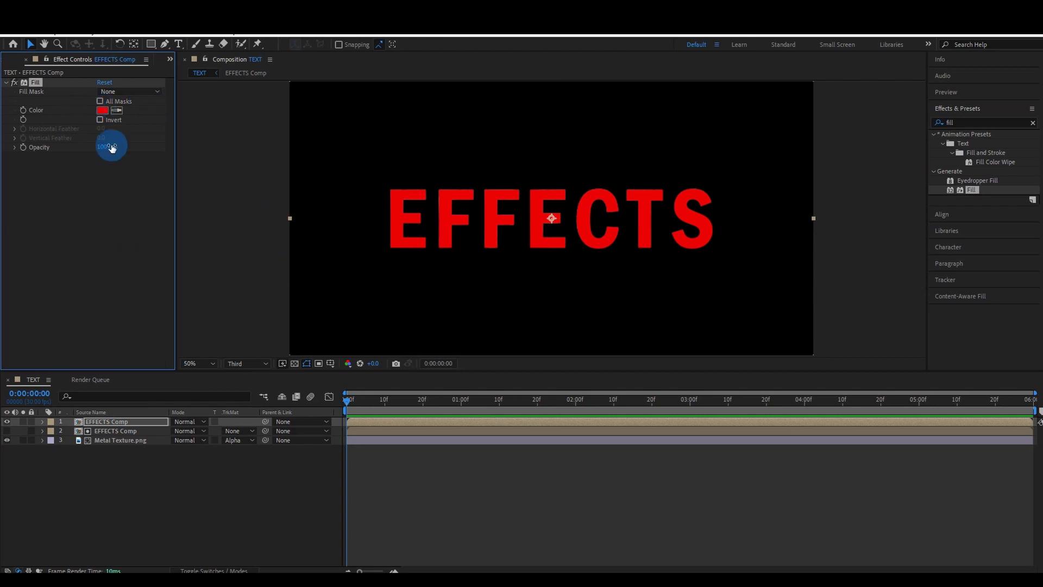
left_click(102, 110)
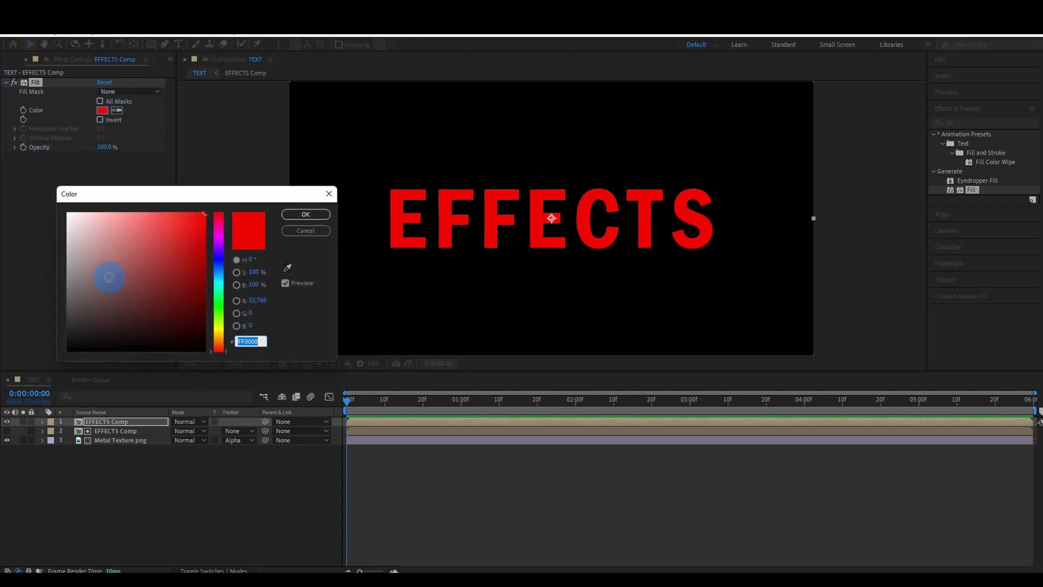
left_click(127, 349)
left_click(312, 215)
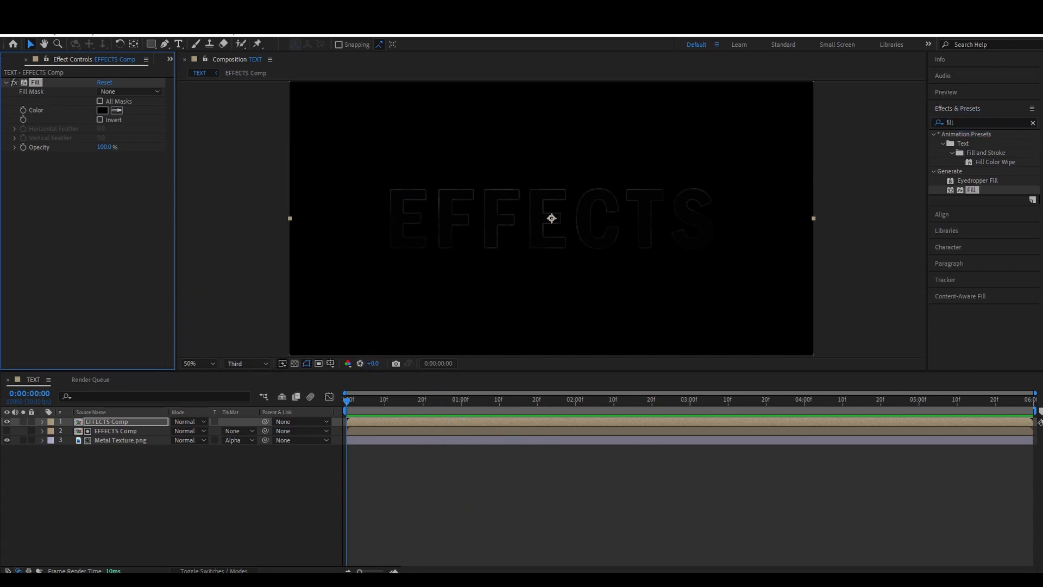
left_click(1033, 123)
left_click(981, 122)
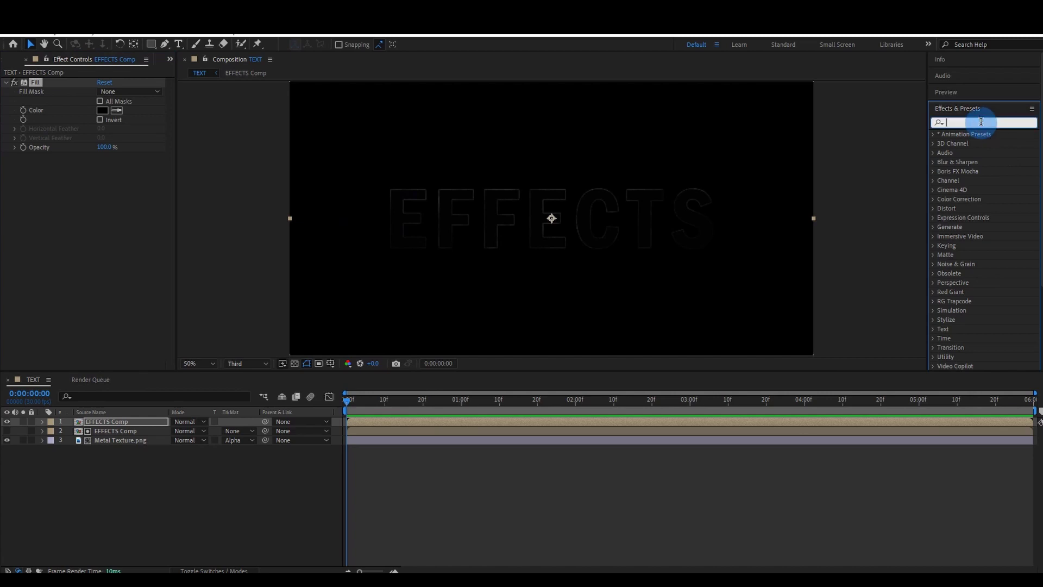
- Add Bevel Alpha to the top layer with Edge Thickness 1.5 and Light Angle -233°
type("beve")
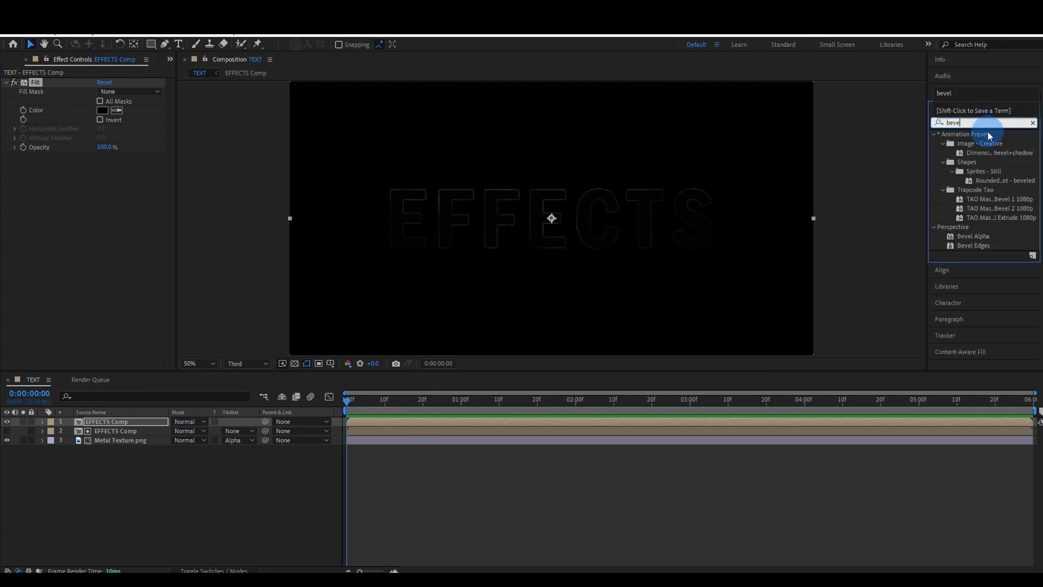
left_click_drag(978, 236, 145, 425)
left_click(109, 190)
left_click(103, 165)
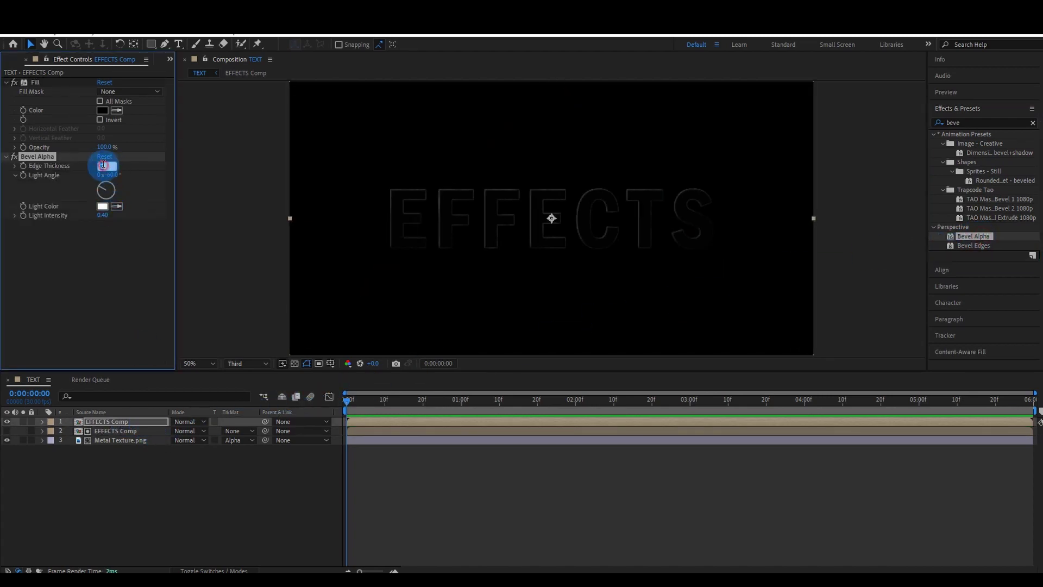
type("1.5")
left_click(123, 175)
type("-233")
left_click(124, 176)
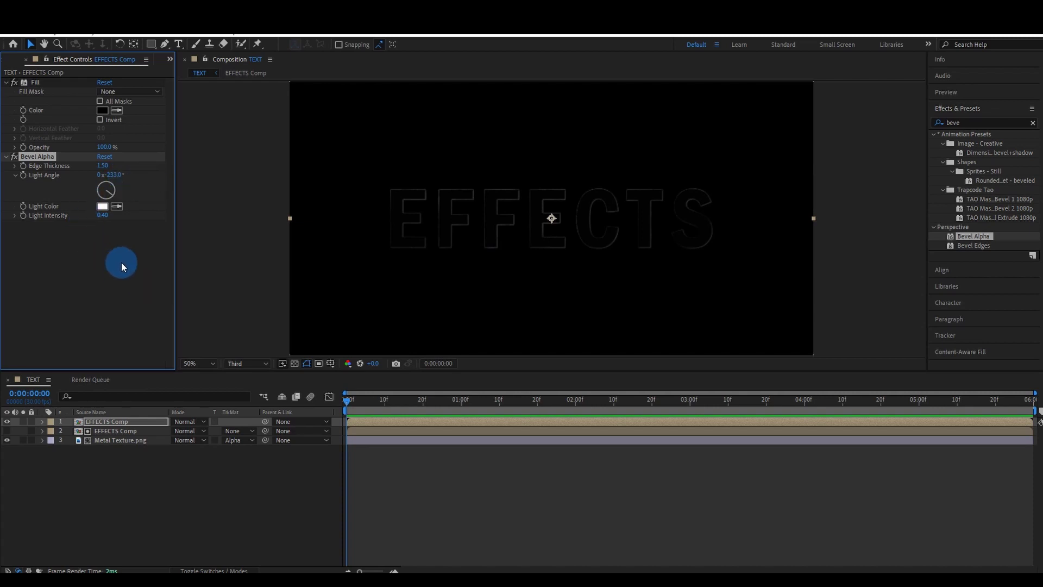
left_click(205, 421)
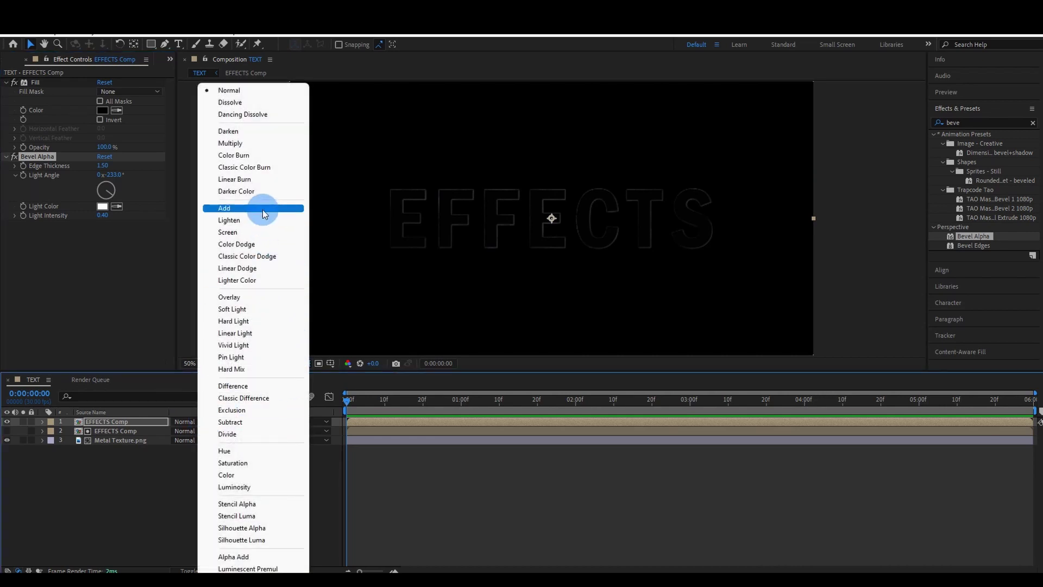
- Switch the top EFFECTS Comp layer to Add blending and duplicate it with Ctrl+D
left_click(263, 209)
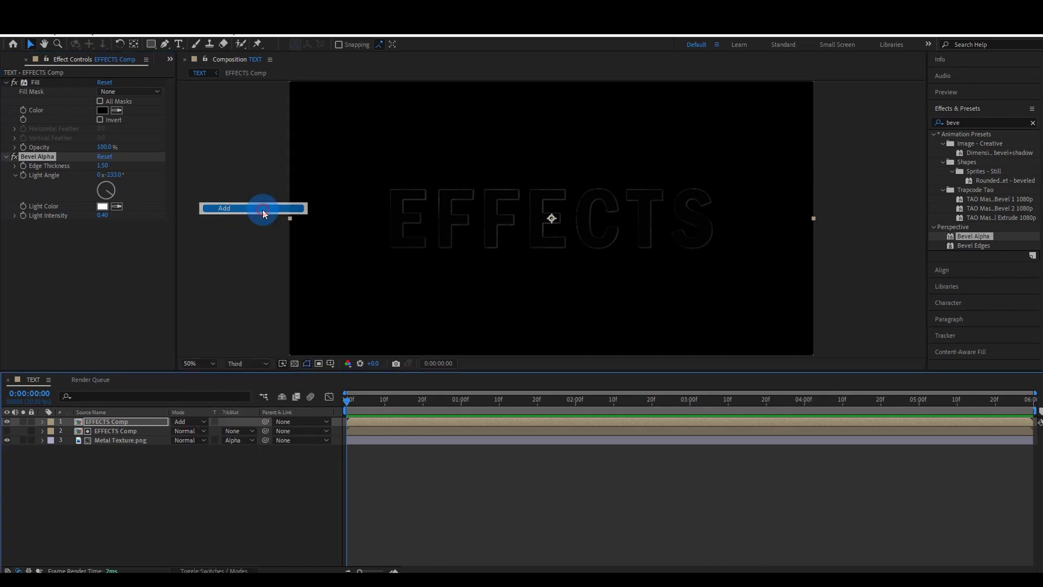
left_click(121, 423)
key("ctrl+d")
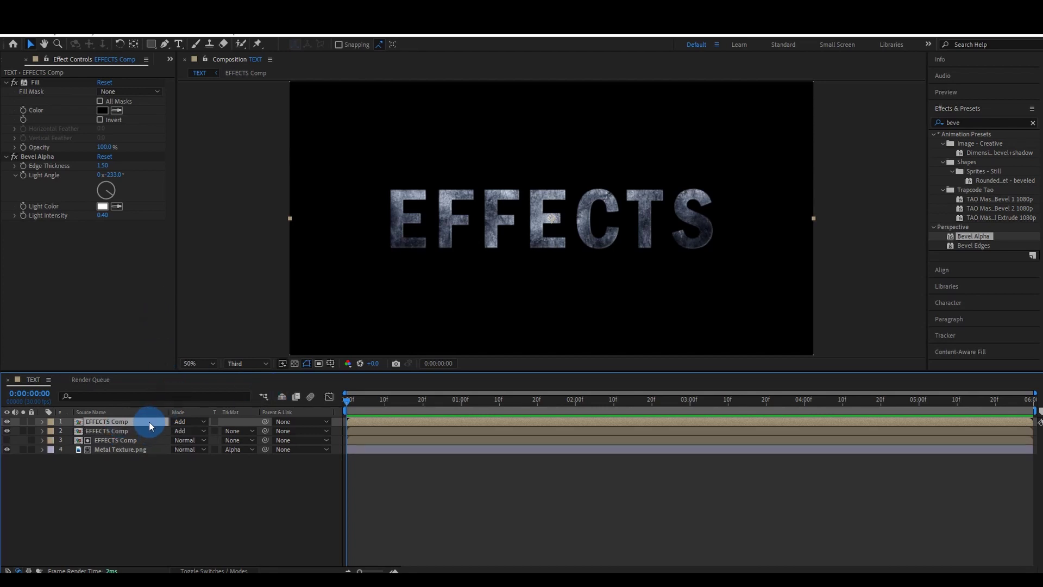
left_click(82, 38)
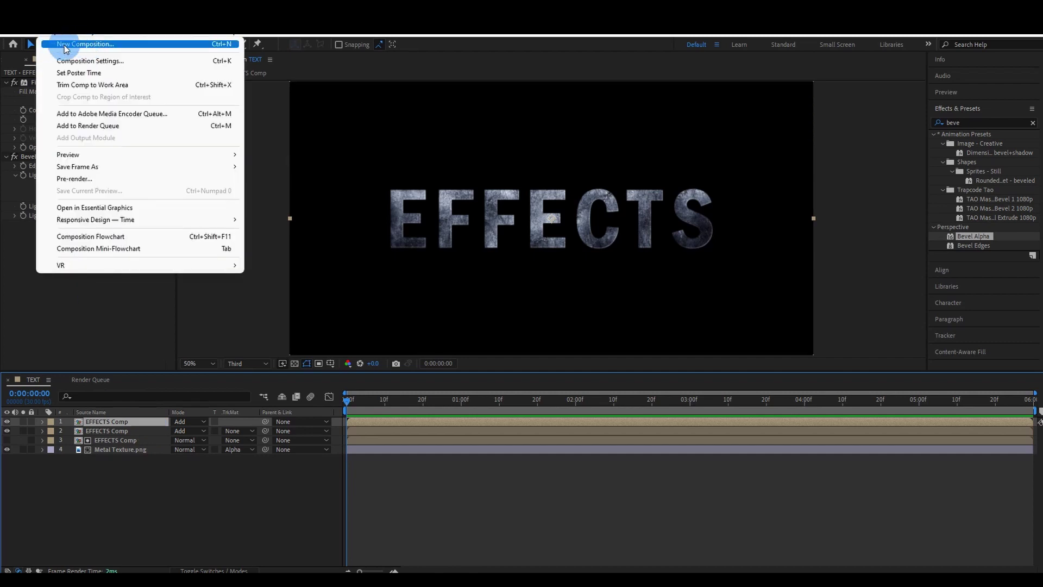
- Create a new composition named MAIN
left_click(64, 45)
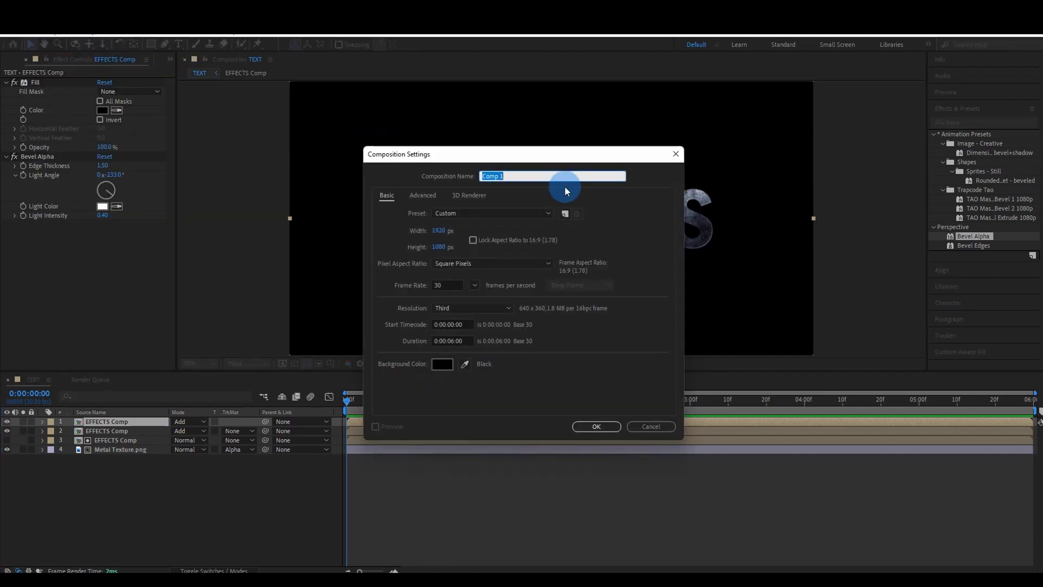
type("MAIN")
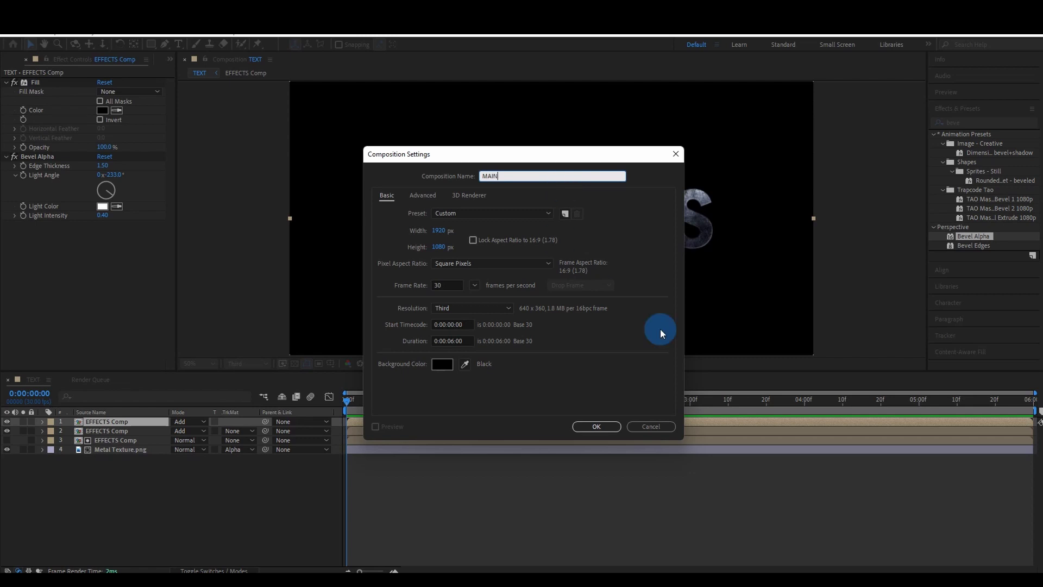
left_click(596, 426)
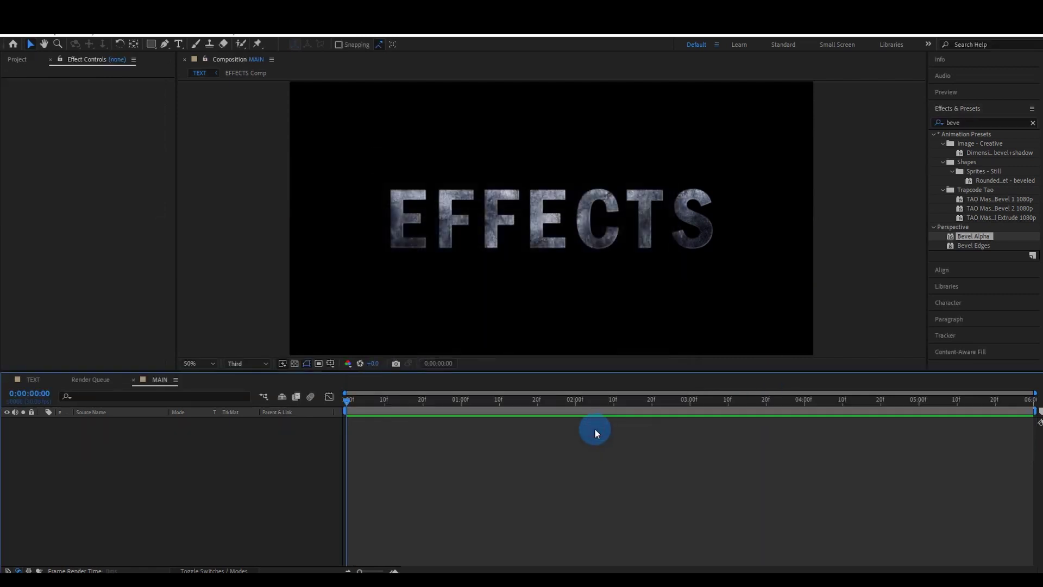
- Add Background.png to MAIN and layer the TEXT comp above it
left_click(25, 59)
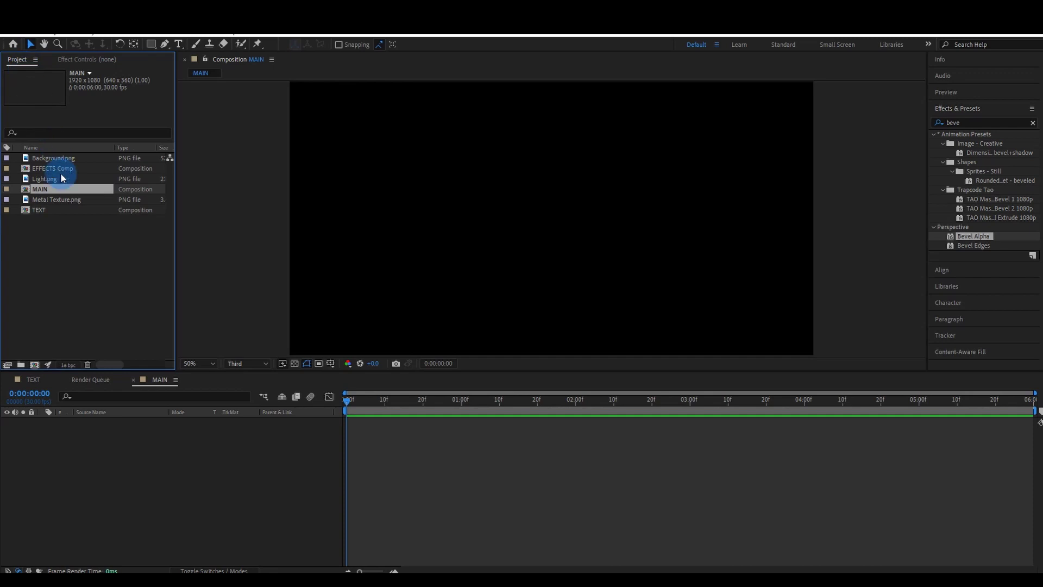
left_click(49, 159)
left_click_drag(48, 160, 100, 419)
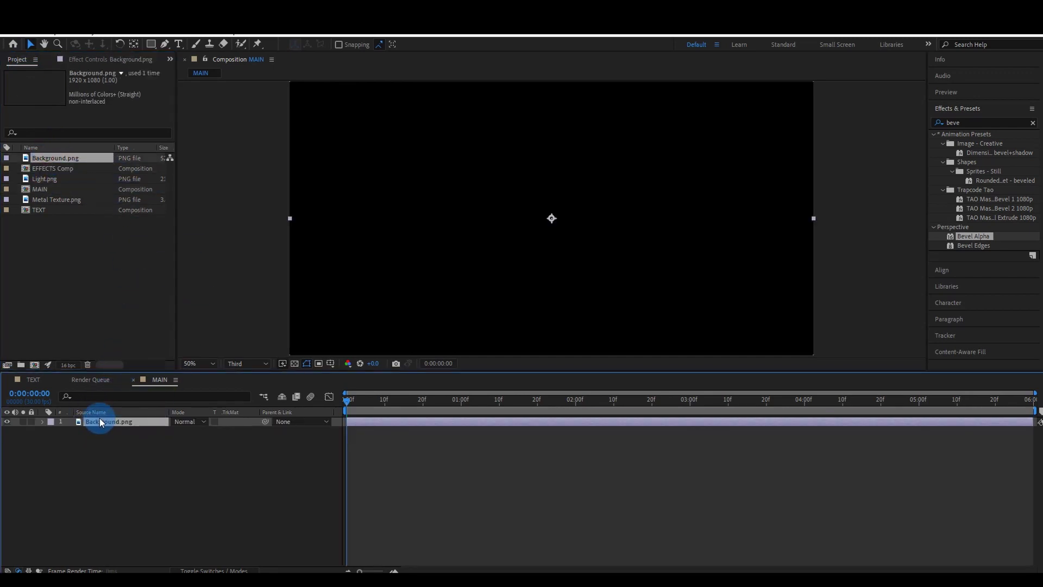
key("Caps_Lock")
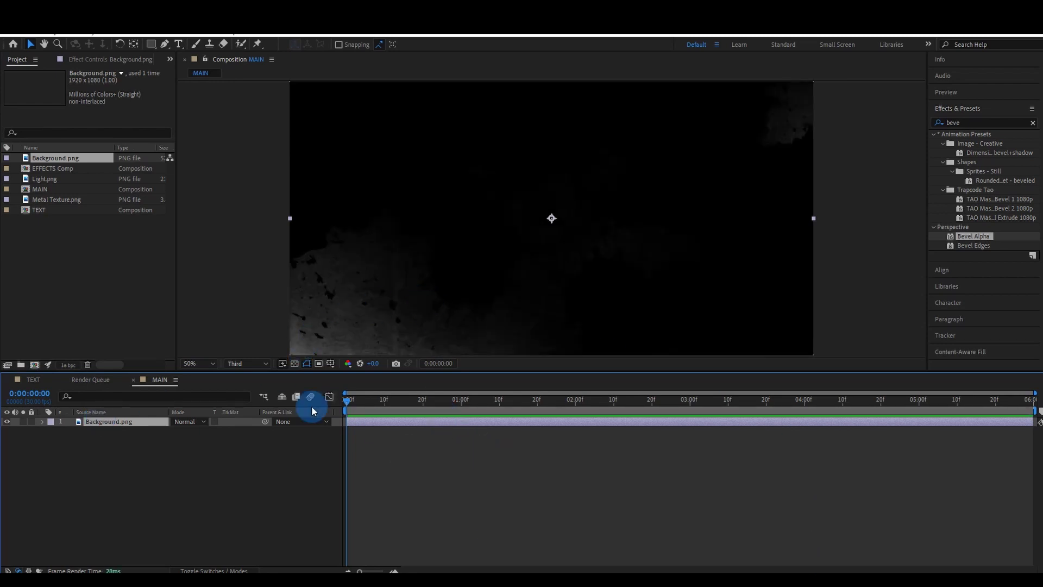
mouse_move(41, 210)
left_mouse_down()
mouse_move(116, 402)
mouse_move(99, 419)
left_mouse_up()
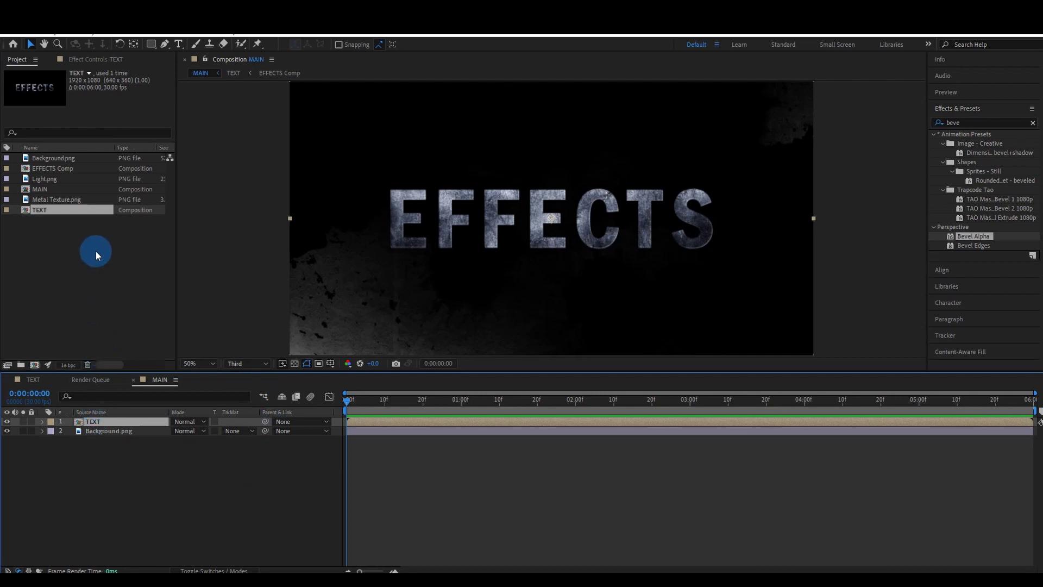
left_click(56, 173)
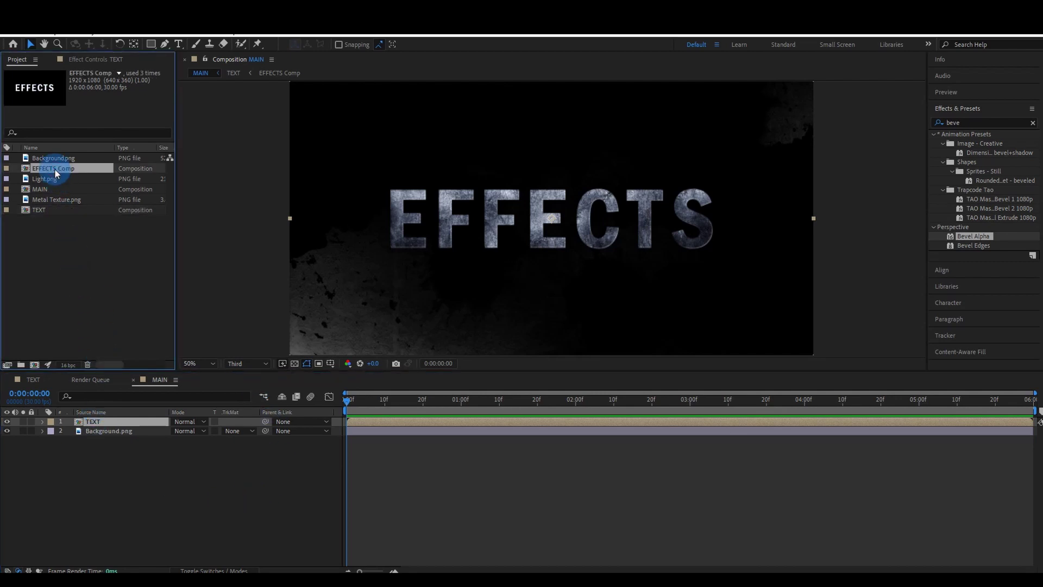
- Open EFFECTS Comp and copy its plain EFFECTS text layer
double_click(56, 173)
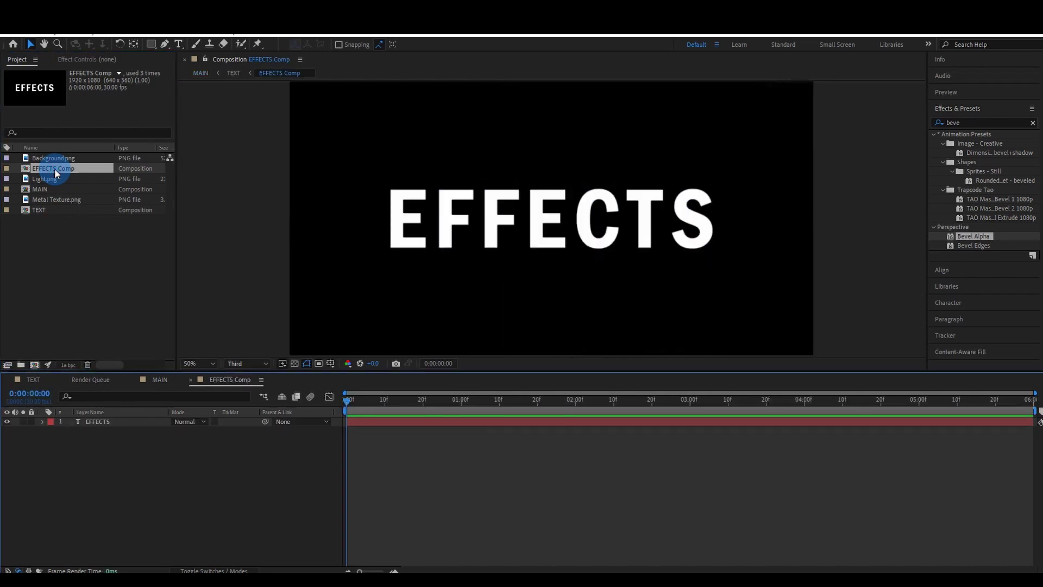
left_click(89, 421)
right_click(91, 421)
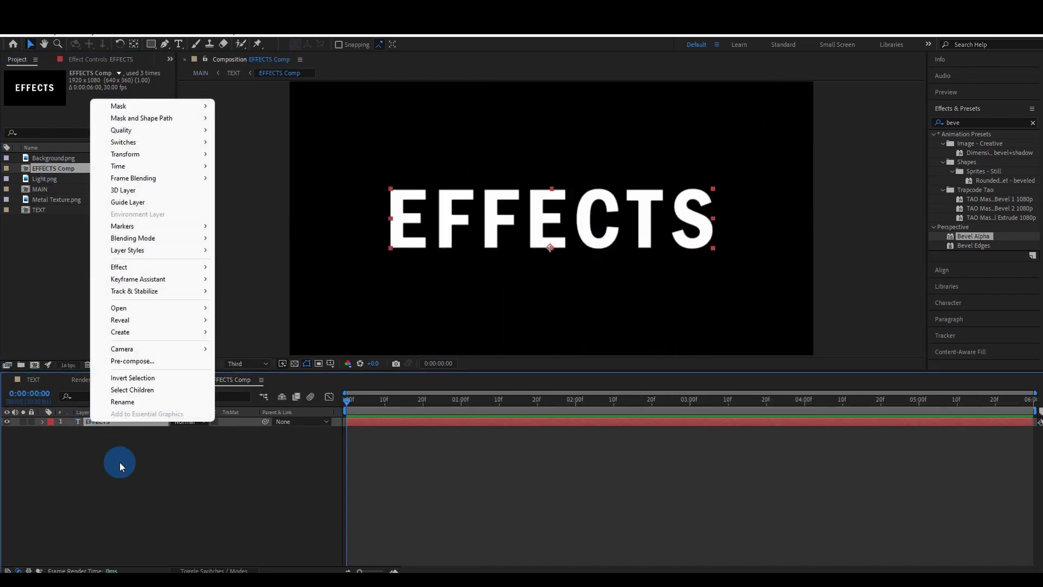
left_click(120, 462)
left_click(108, 422)
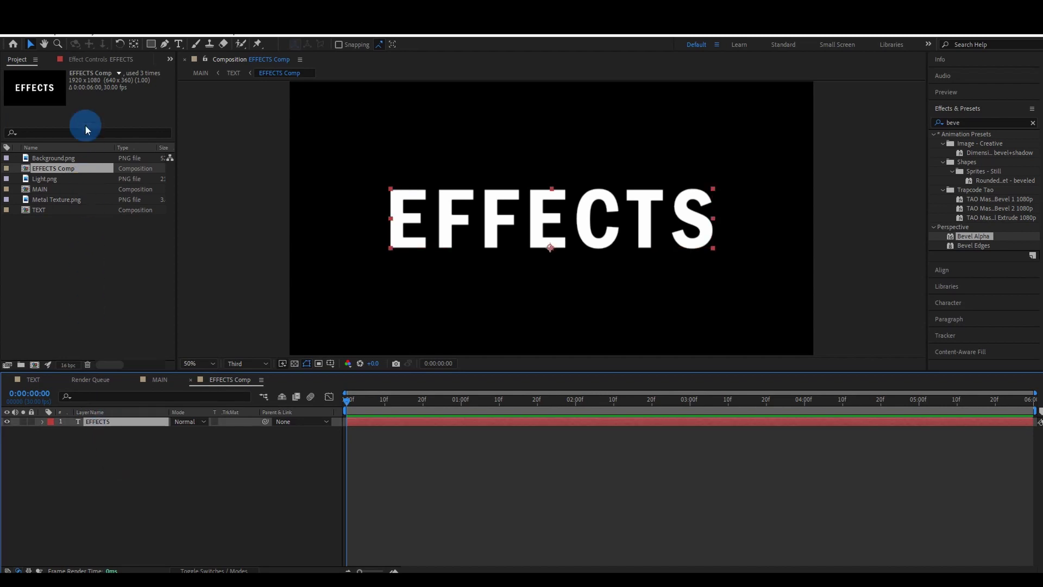
- Paste the EFFECTS text layer at the top of MAIN and hide it
left_click(160, 379)
left_click(112, 425)
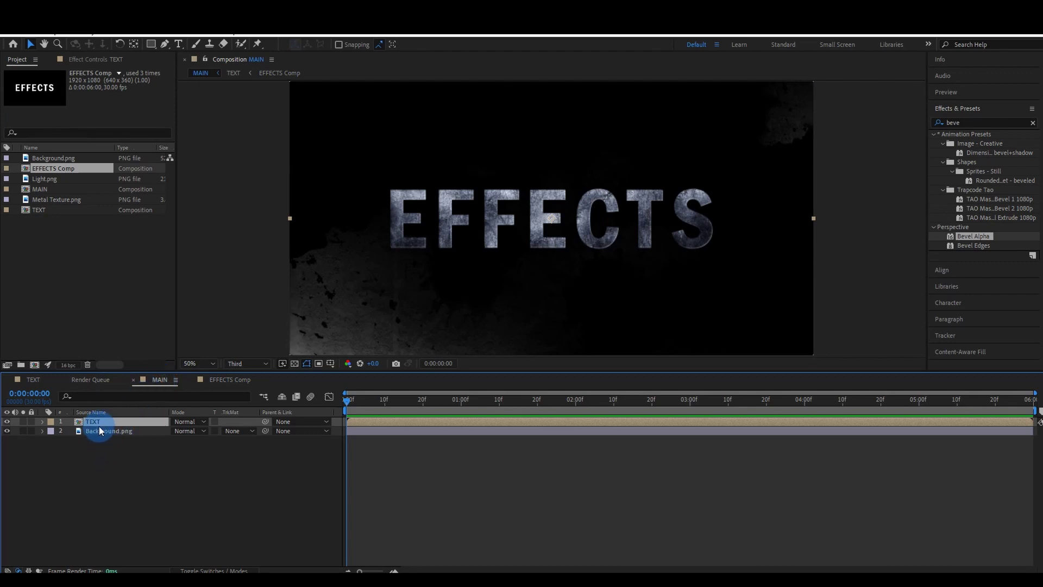
key("ctrl+v")
left_click(125, 482)
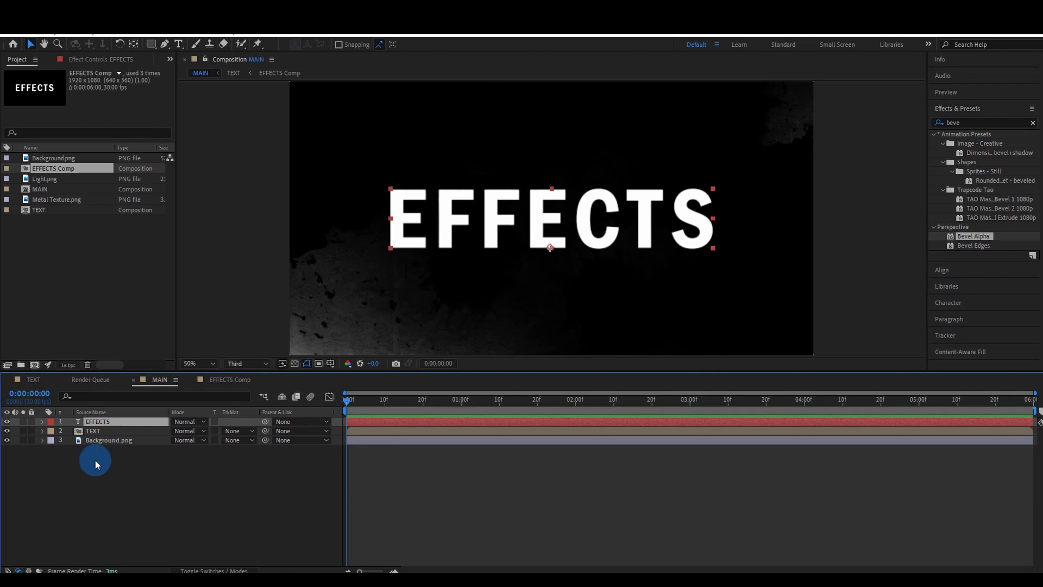
left_click(6, 421)
- Create a new black 1920×1080 solid layer named SABER from the composition's context menu
right_click(85, 491)
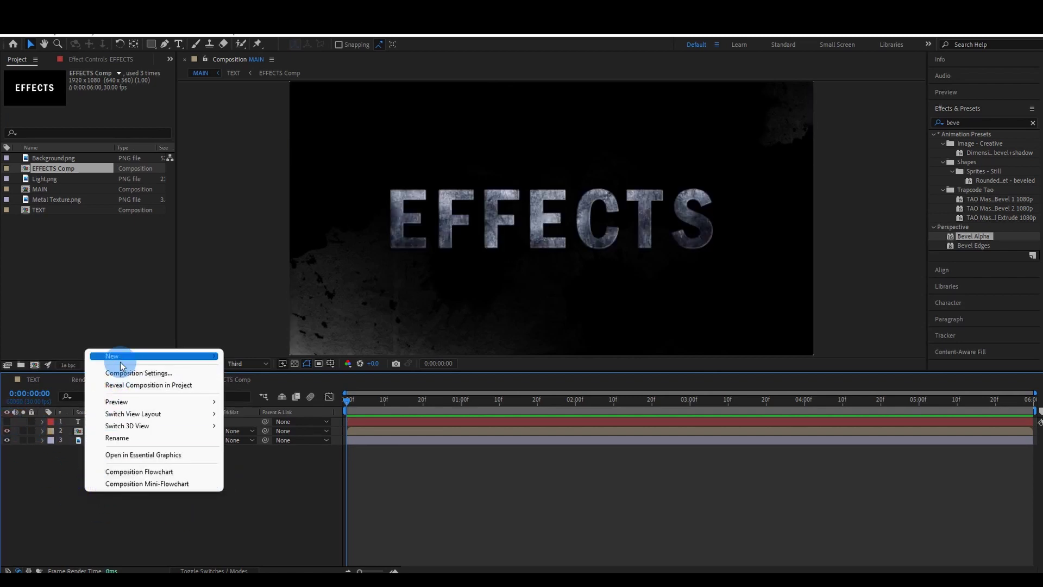
mouse_move(121, 365)
left_click(273, 386)
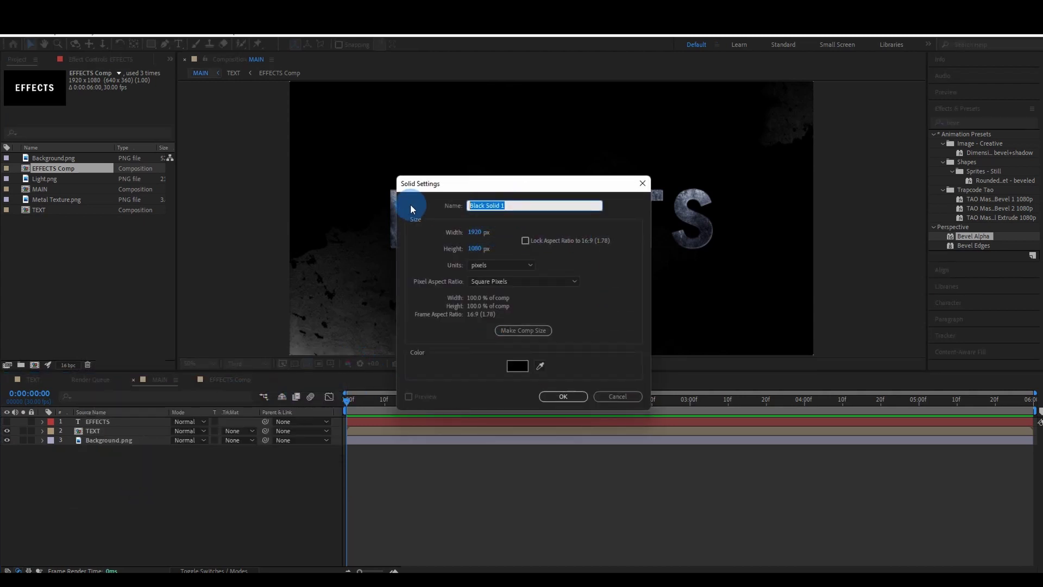
type("sa")
key("BackSpace")
key("BackSpace")
type("SABER")
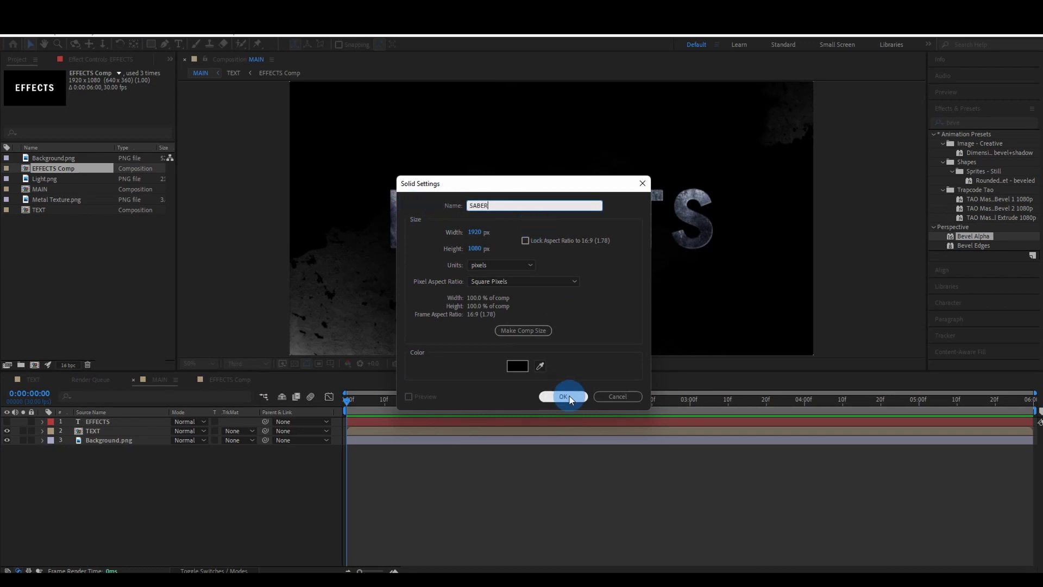
left_click(564, 396)
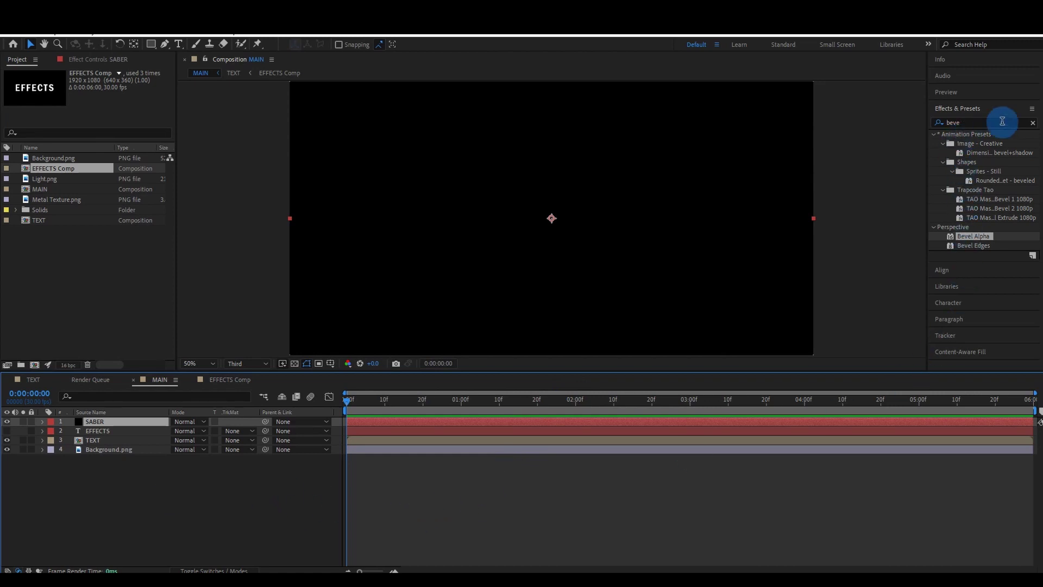
- Search Effects & Presets for 'saber' and apply Saber to the SABER layer
left_click(1032, 123)
left_click(1002, 123)
type("aber")
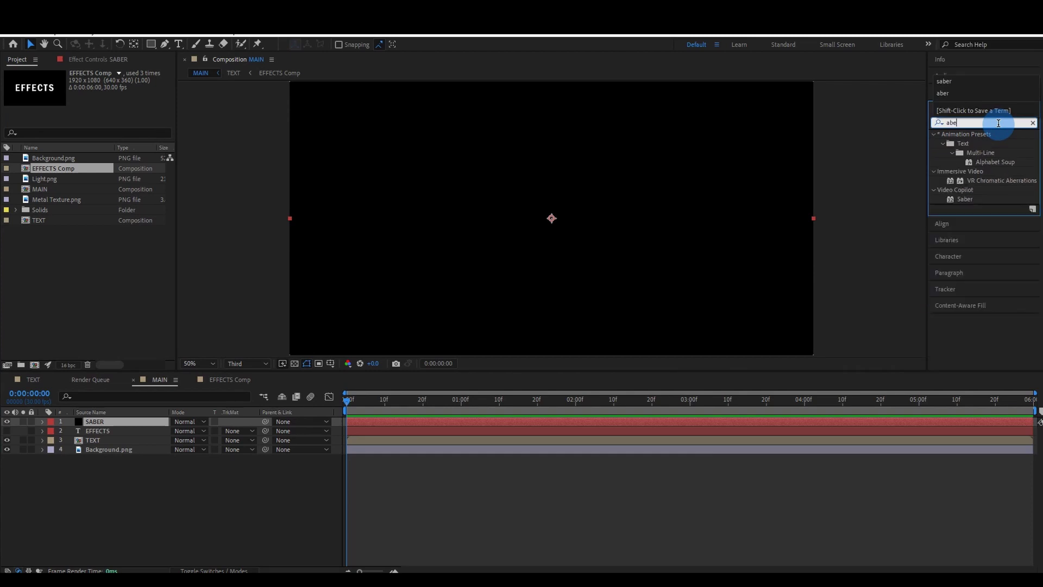
left_click_drag(972, 161, 132, 420)
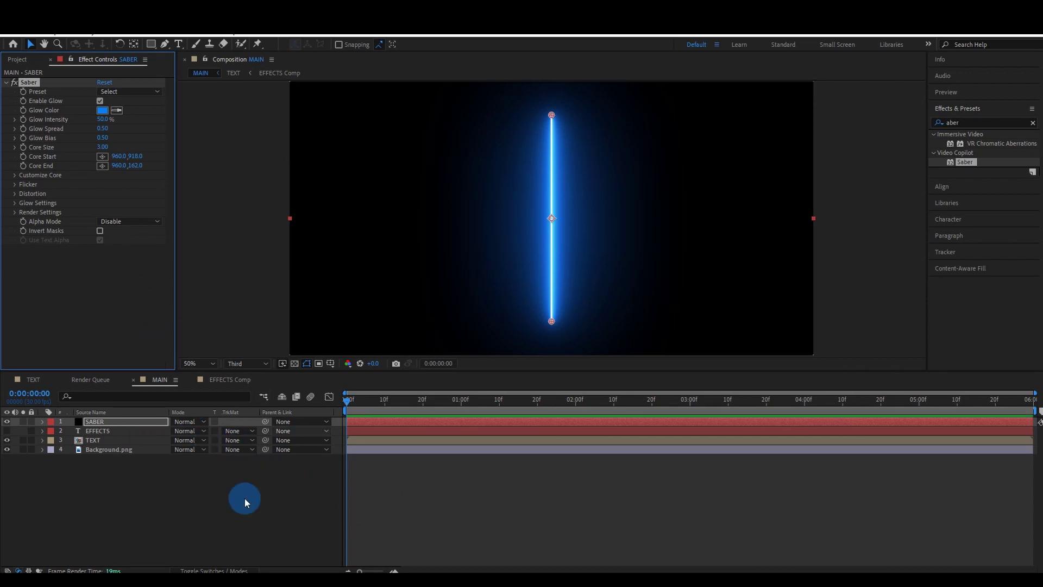
- Set Saber's Glow Intensity to 30%, Glow Spread to 0.20 and Glow Bias to 0.60
left_click(104, 121)
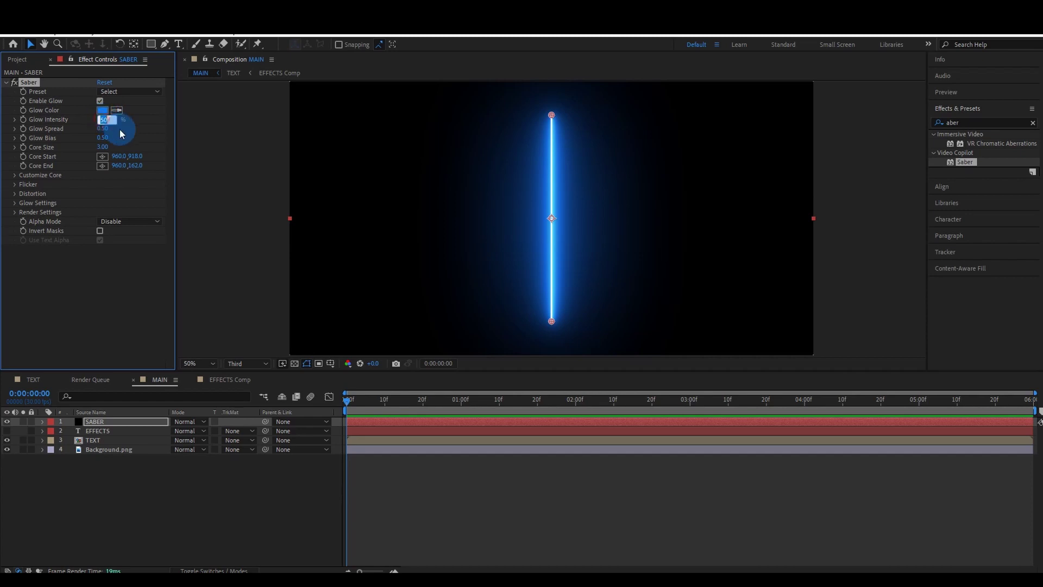
type("3")
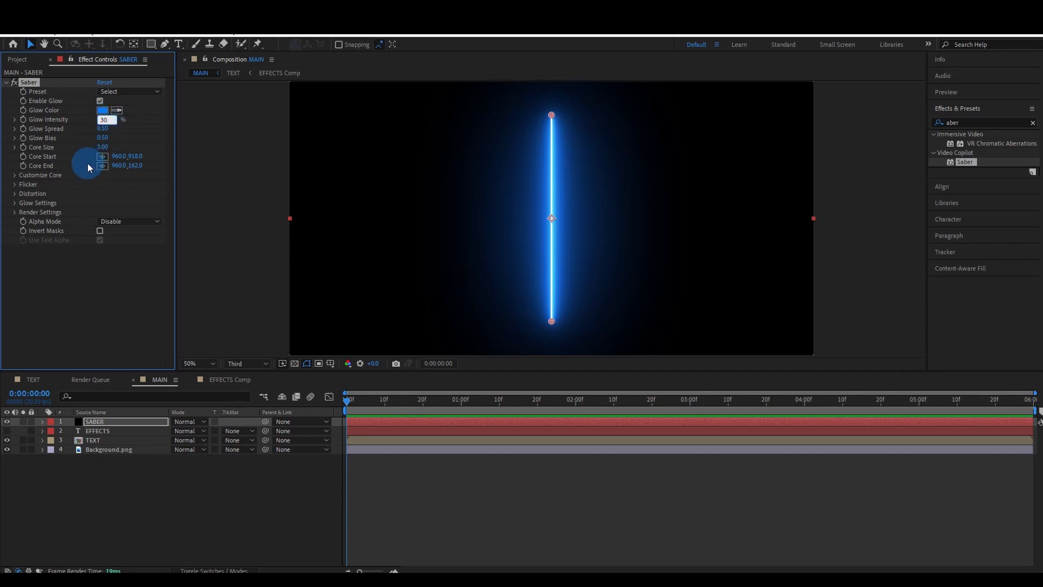
key("Return")
left_click(105, 128)
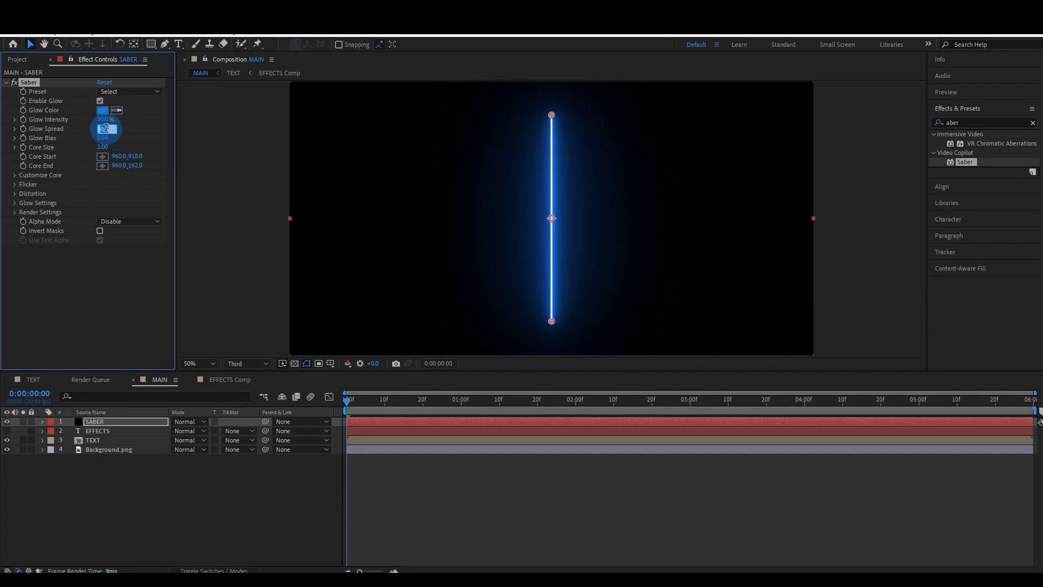
type("0.2")
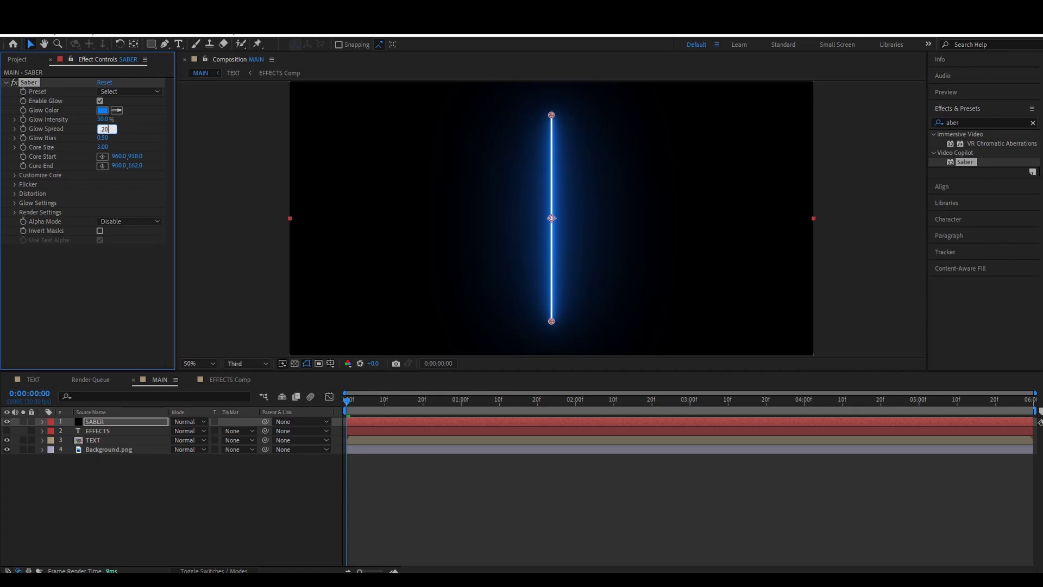
key("Return")
left_click(102, 138)
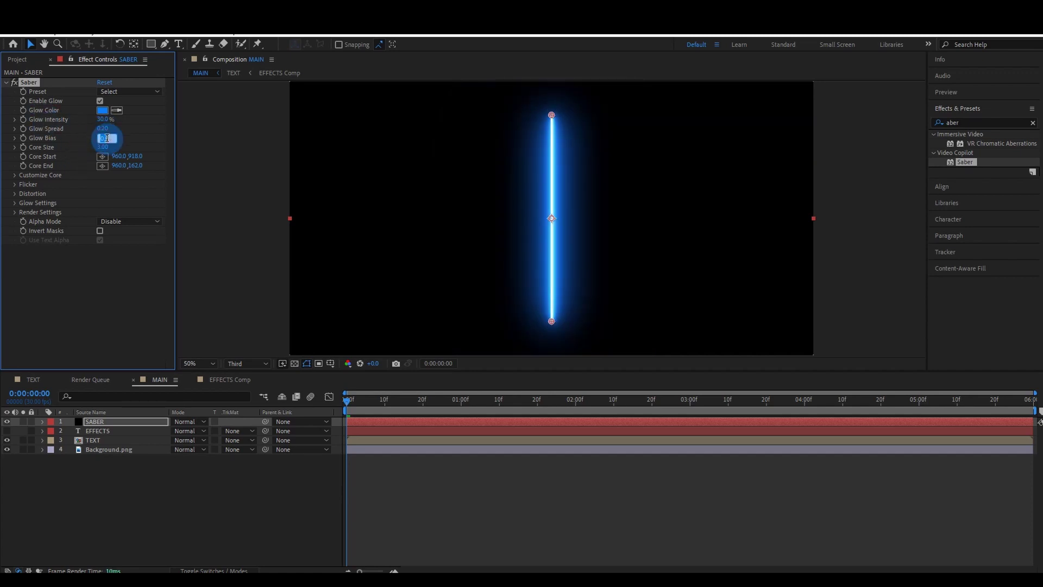
type(".60")
- Settle Saber's Core Size at 1.50 and expand the Customize Core settings
left_click(103, 147)
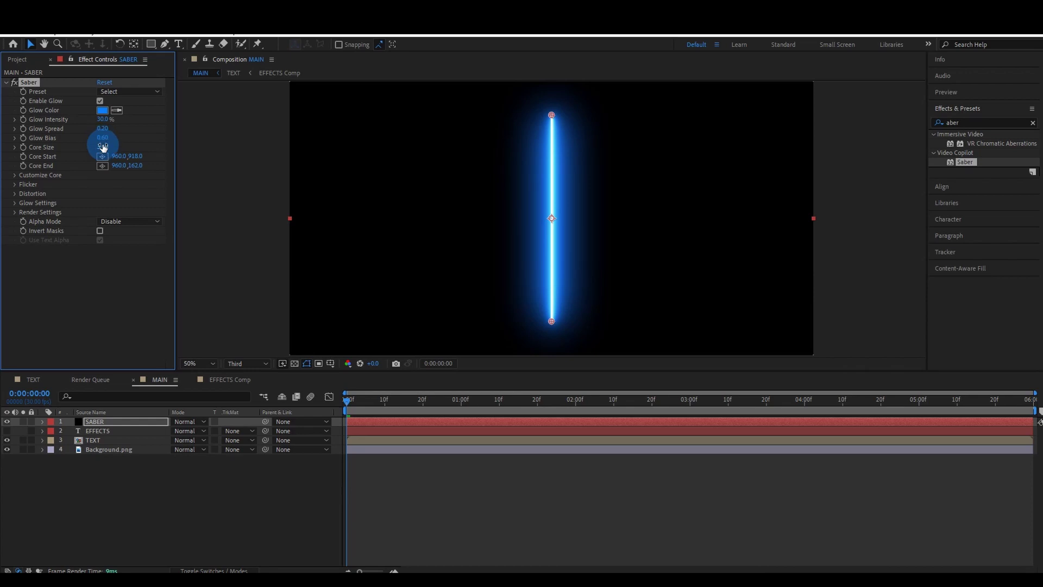
type("3")
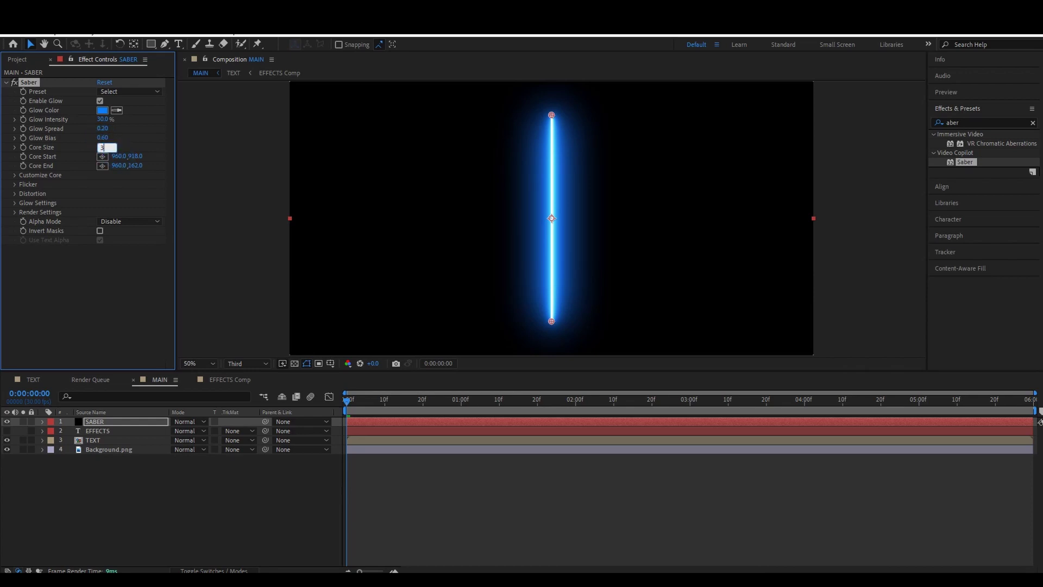
left_click(119, 157)
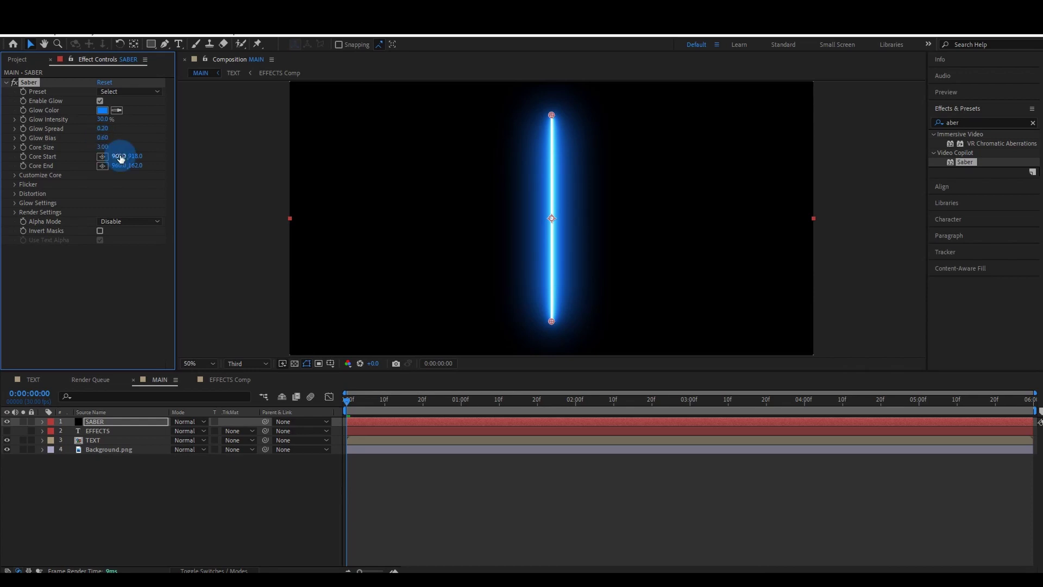
left_click(106, 148)
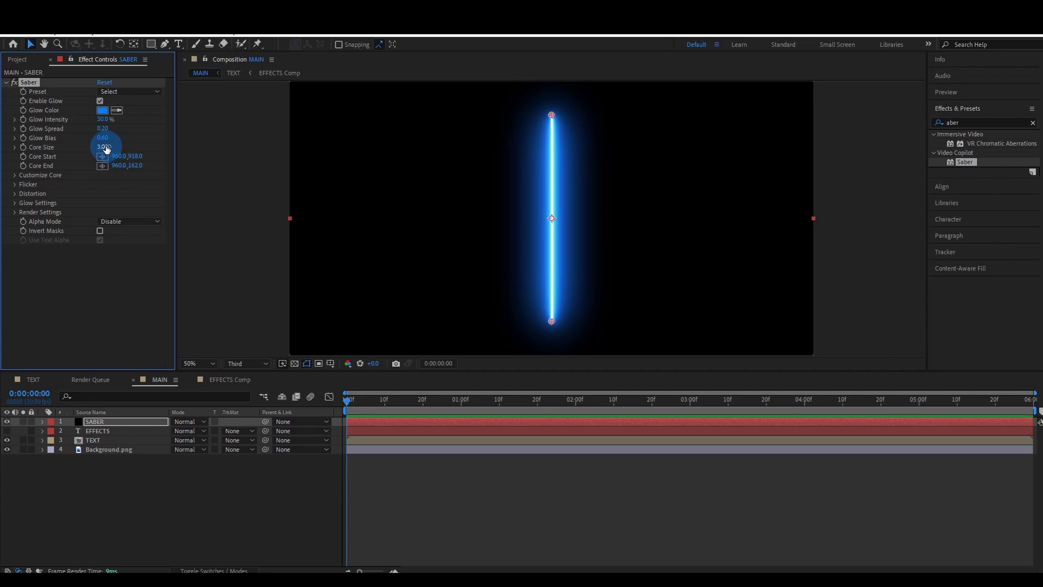
type("1")
key("Return")
left_click(106, 149)
type("1.5")
key("Return")
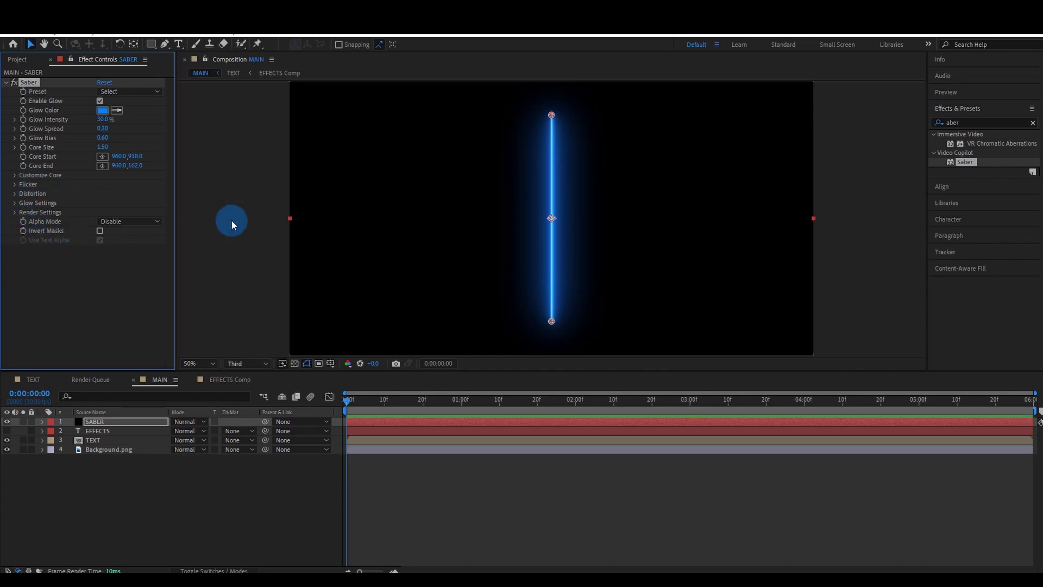
left_click(14, 175)
- Set Saber's Core Type to Text Layer, using the 2. EFFECTS text layer
left_click(114, 184)
left_click(133, 220)
left_click(111, 194)
left_click(125, 234)
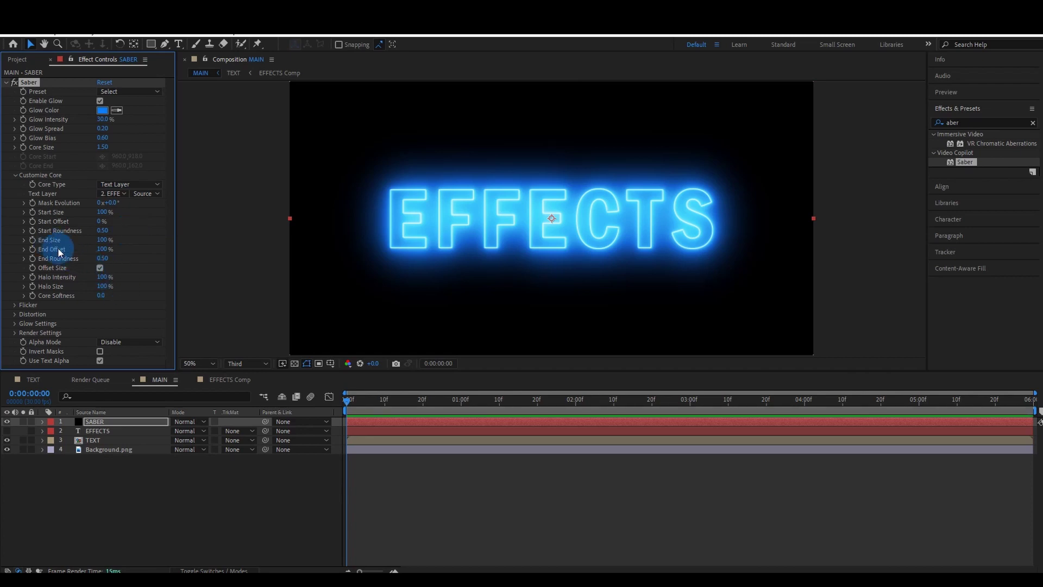
- Set Saber's End Offset and Start Size both to 0%
left_click(102, 250)
type("0")
key("Return")
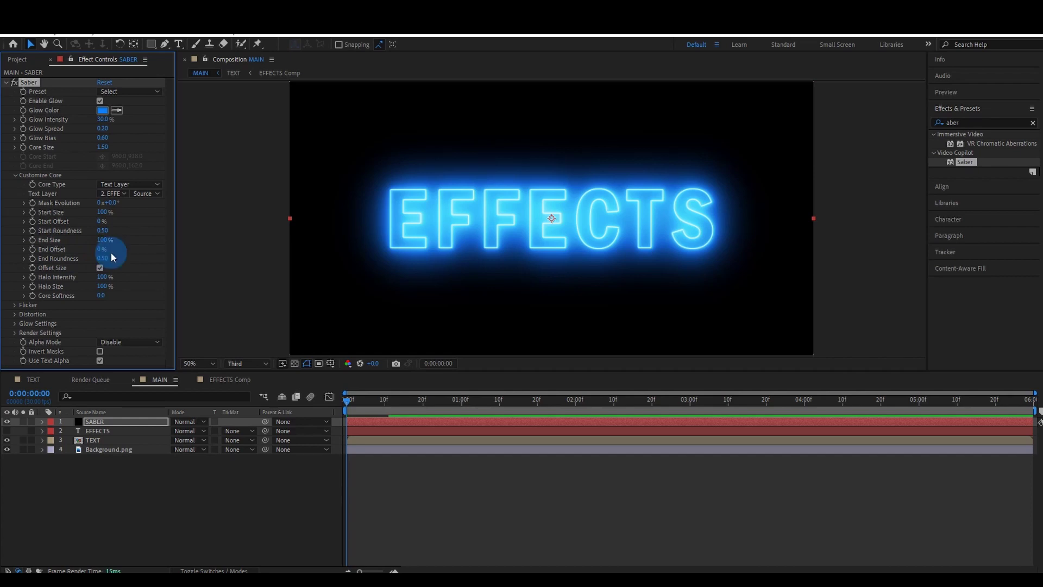
left_click_drag(103, 212, 6, 209)
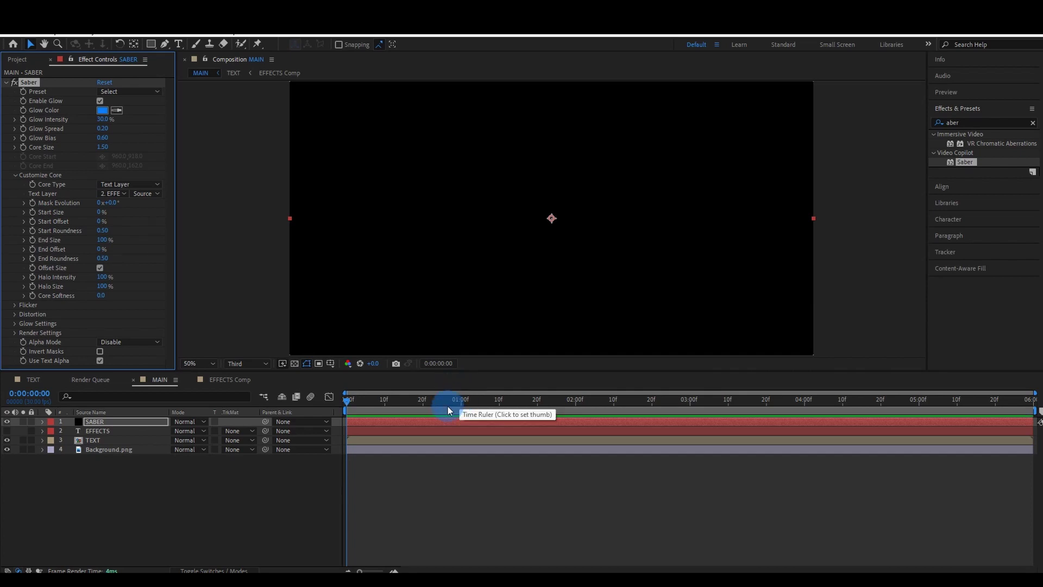
- Keyframe Start Offset from its value at 0:00 to 10% at 1:03
left_click(32, 222)
left_click_drag(347, 400, 467, 408)
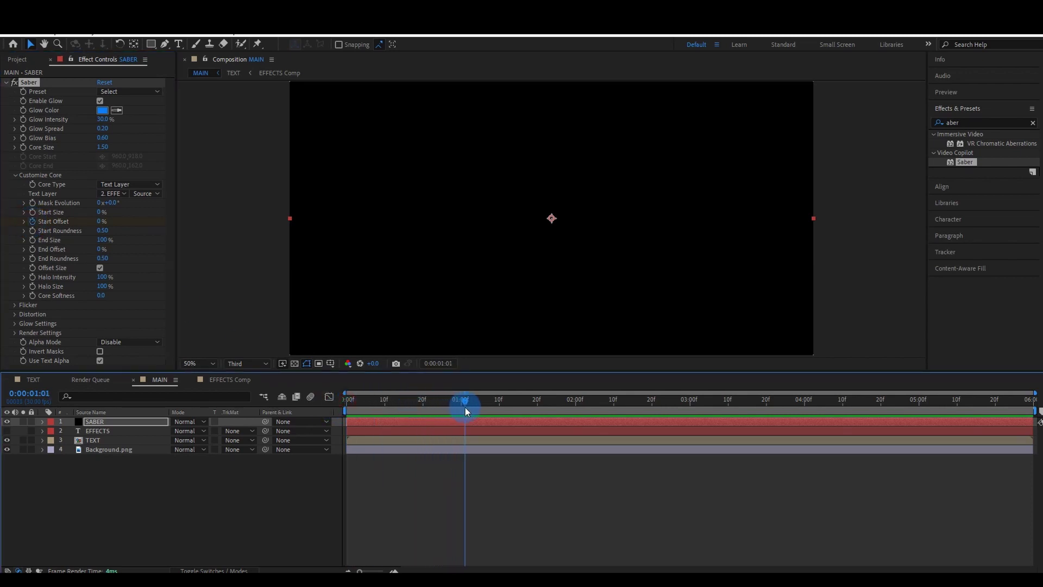
left_click_drag(468, 409, 473, 409)
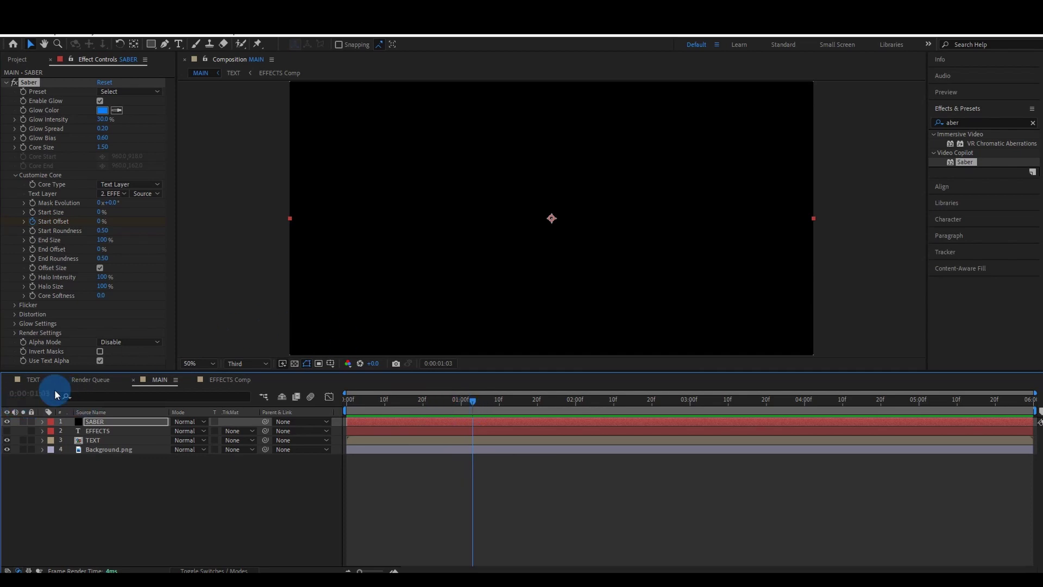
left_click(30, 393)
left_click(101, 221)
type("10")
key("Return")
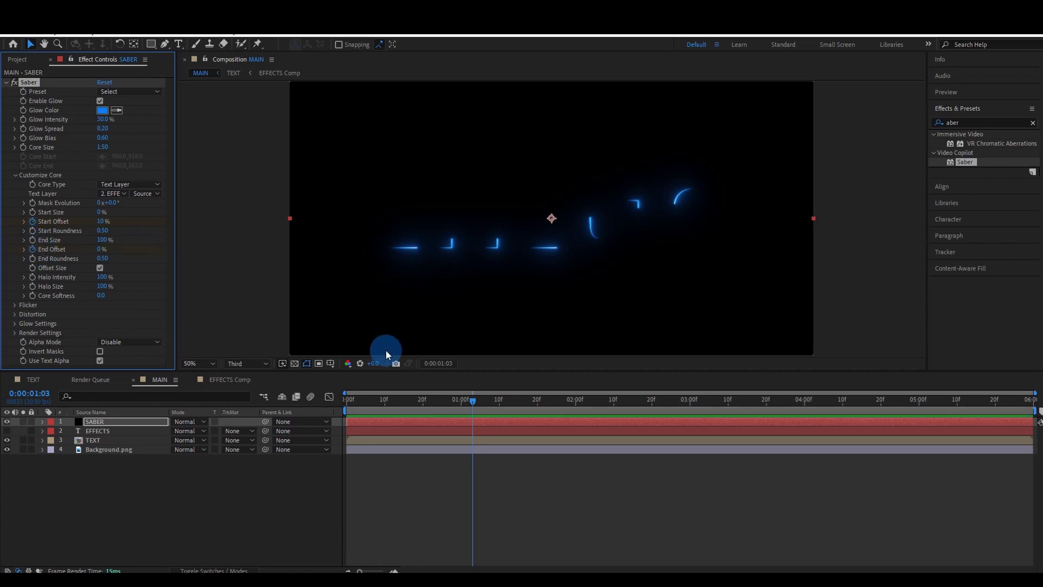
- Keyframe End Offset to 10% at 1:25, preview, and reveal the SABER layer's keyframes
left_click_drag(474, 405, 555, 423)
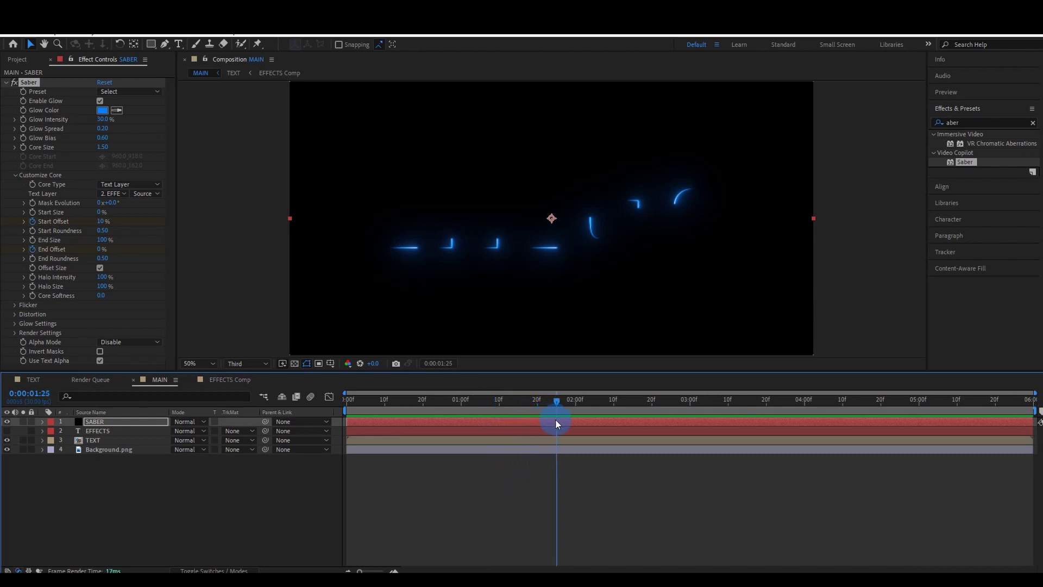
left_click(129, 320)
left_click(103, 249)
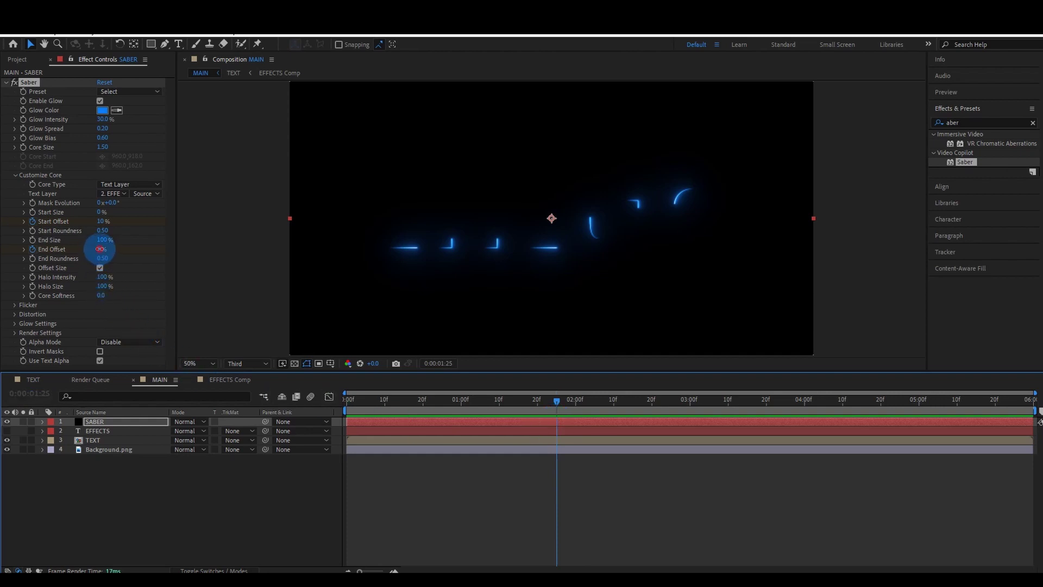
type("10")
left_click(196, 272)
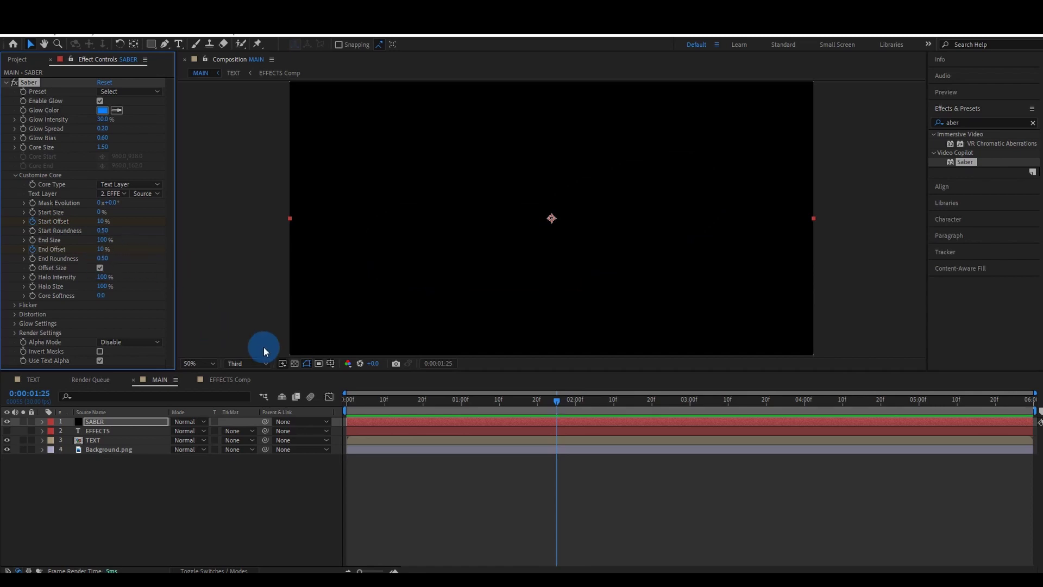
mouse_move(560, 399)
left_mouse_down()
mouse_move(452, 454)
mouse_move(335, 446)
mouse_move(384, 408)
left_mouse_up()
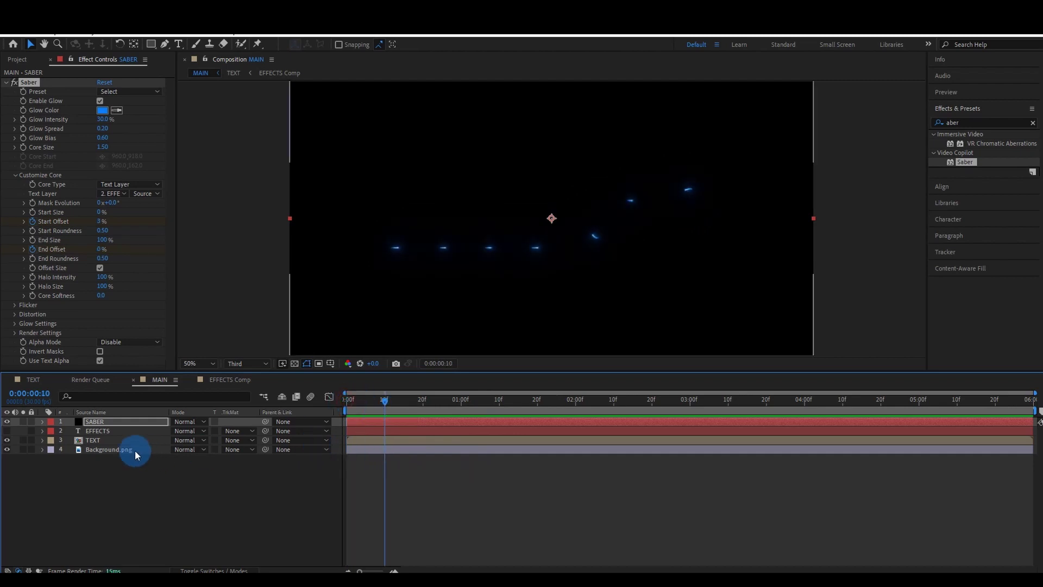
left_click(113, 423)
key("u")
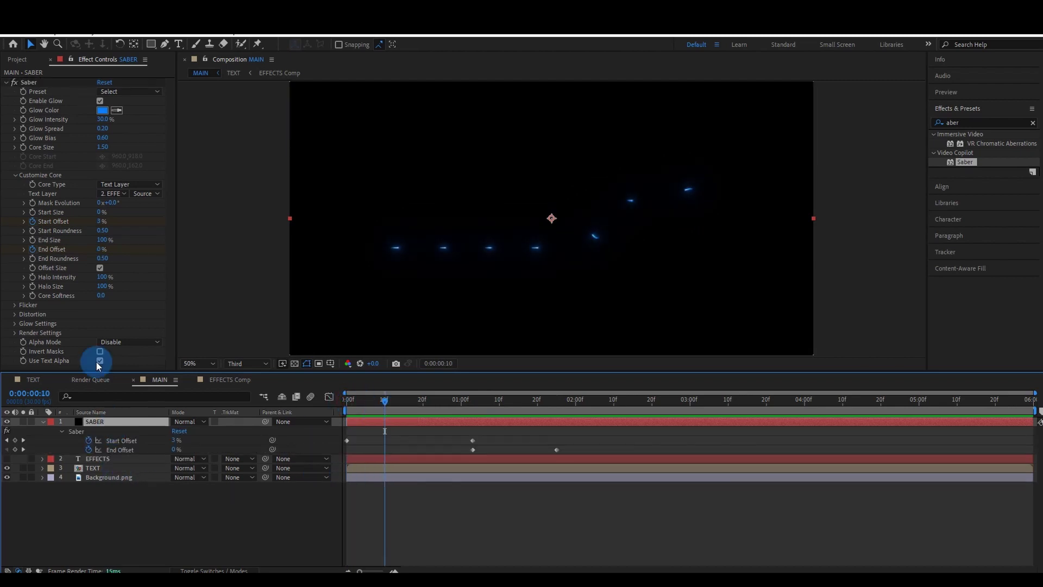
- Set Mask Evolution to 217° at 0:00:02:05, preview from the start, and collapse SABER
left_click_drag(383, 400, 284, 404)
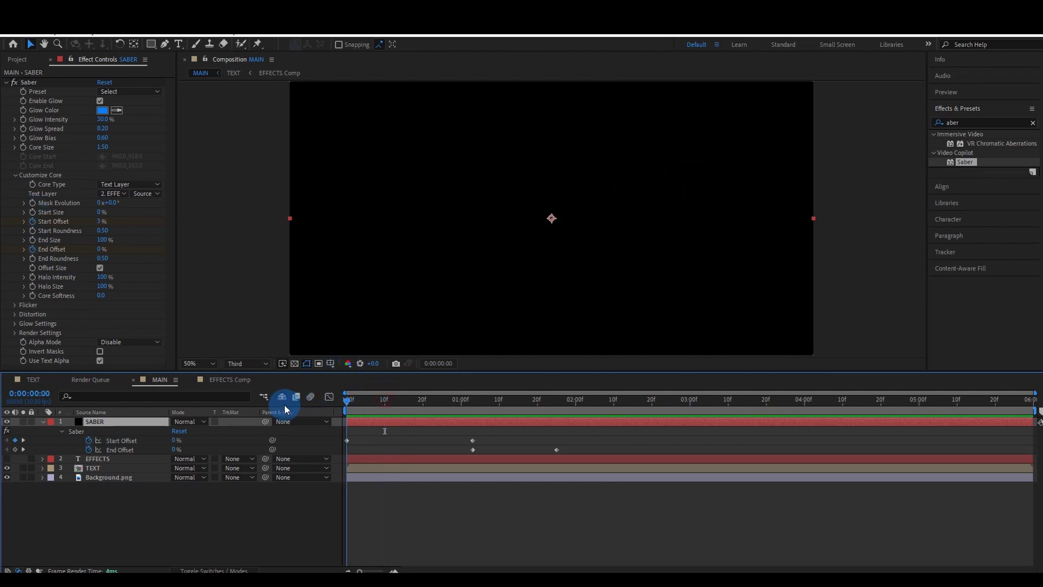
left_click(33, 215)
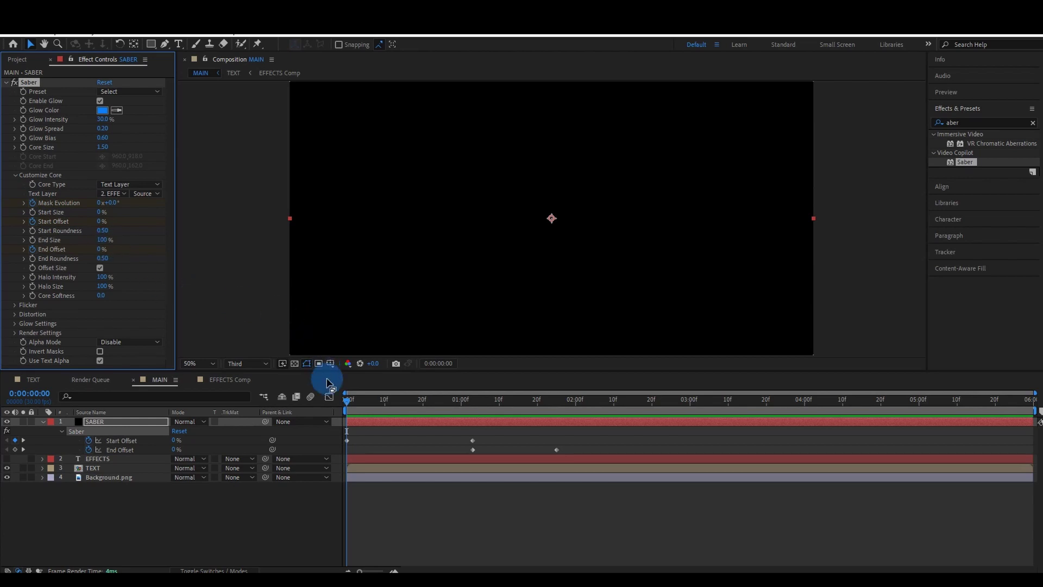
left_click_drag(348, 404, 595, 428)
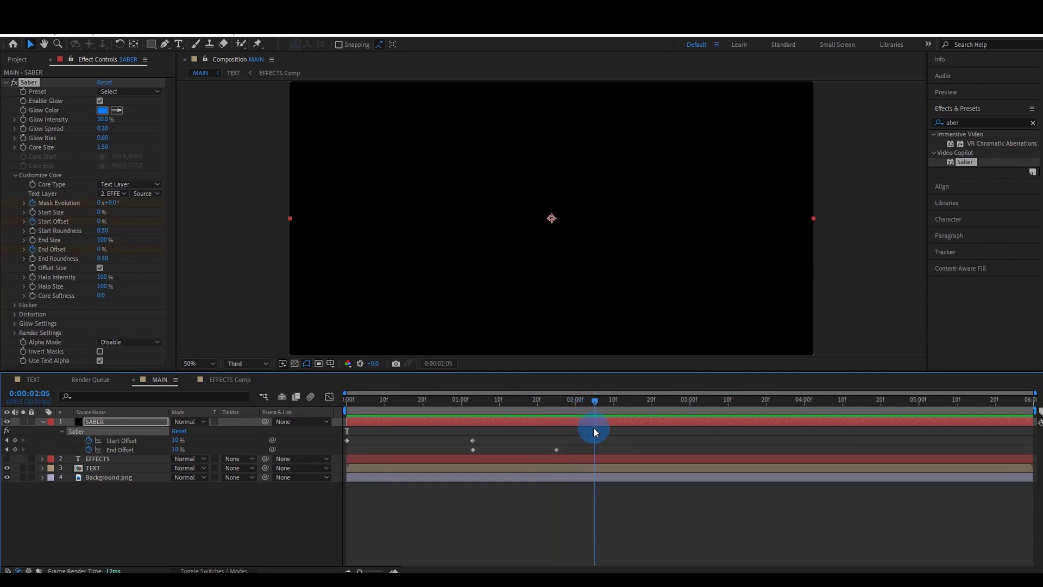
left_click(113, 204)
type("217")
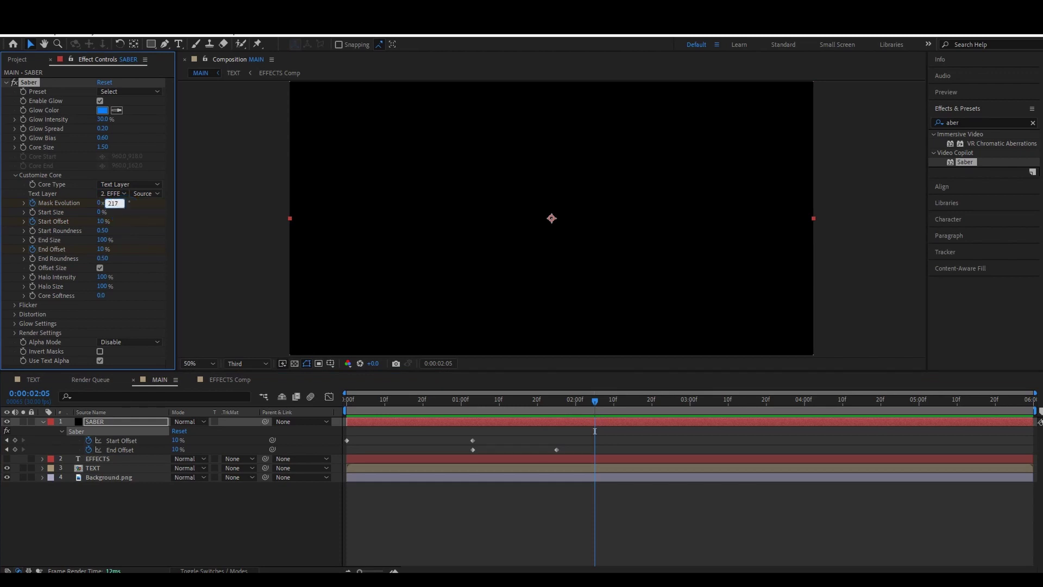
left_click(125, 214)
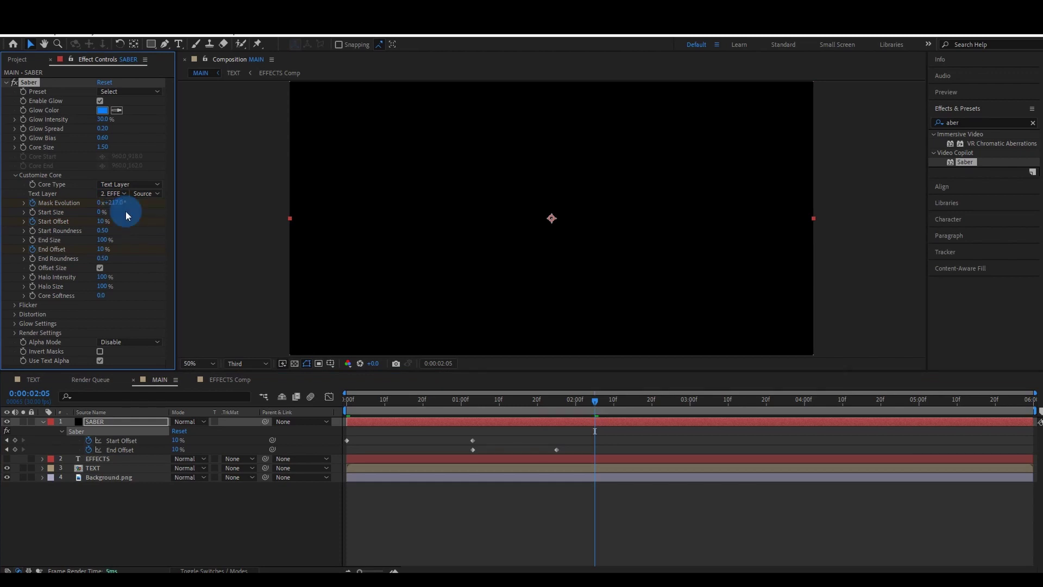
left_click_drag(590, 401, 335, 399)
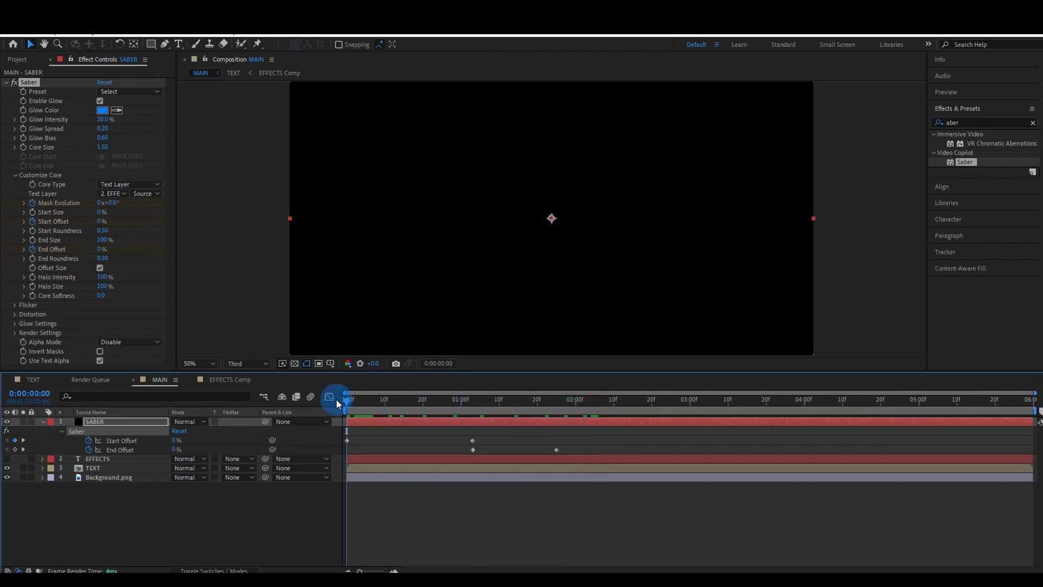
left_click(90, 438)
left_click(44, 421)
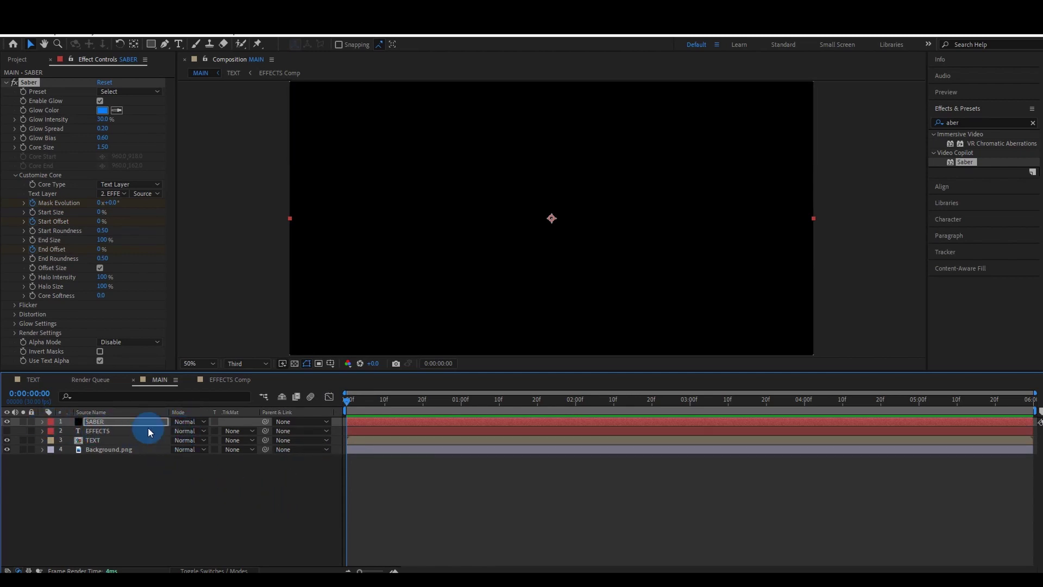
- Set the SABER layer's blending mode to Add and scrub to preview the glow
left_click(212, 571)
left_click(212, 571)
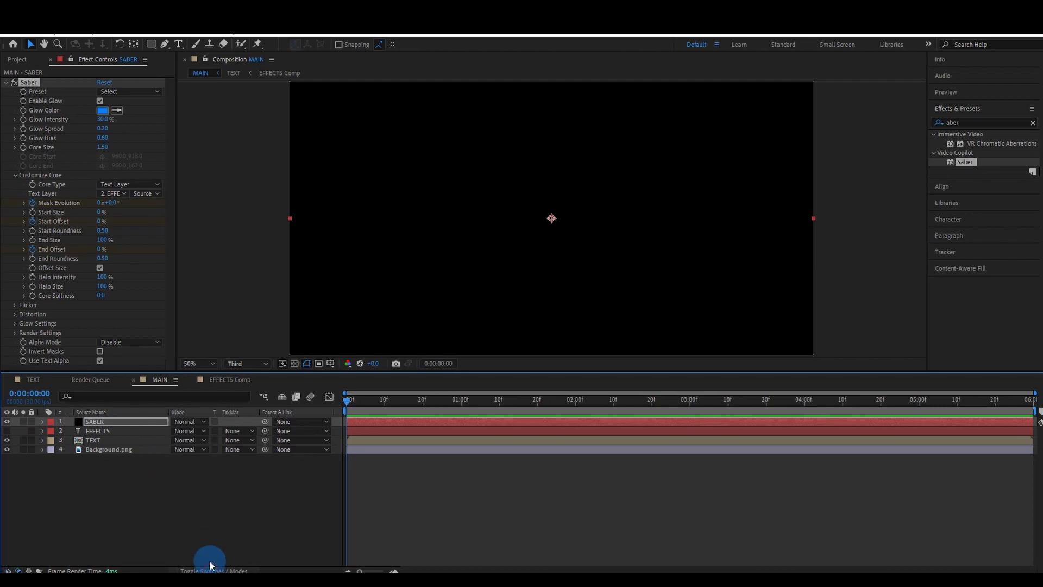
left_click(196, 427)
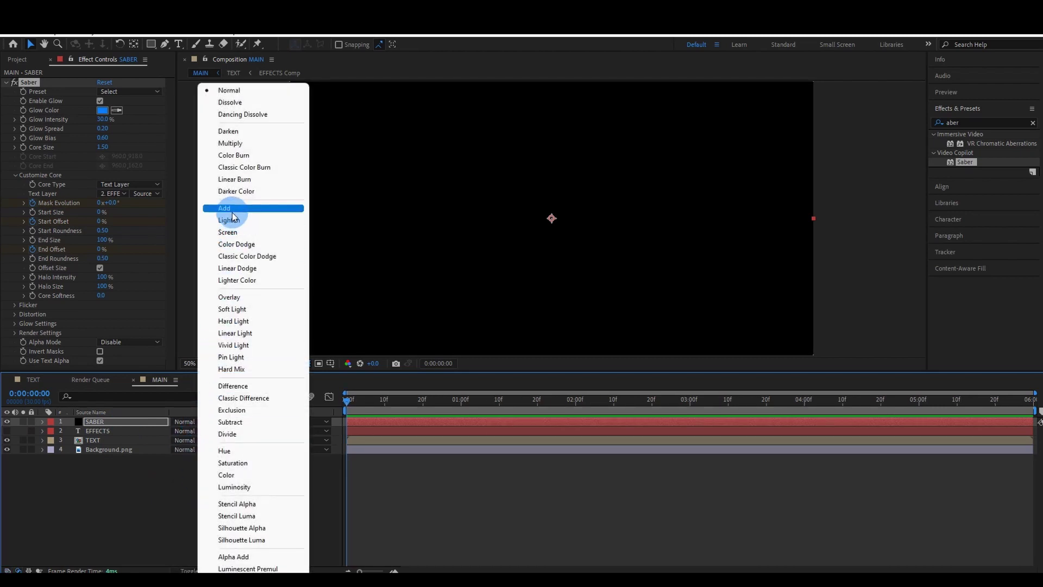
left_click(230, 211)
mouse_move(346, 402)
left_mouse_down()
mouse_move(447, 444)
mouse_move(314, 444)
left_mouse_up()
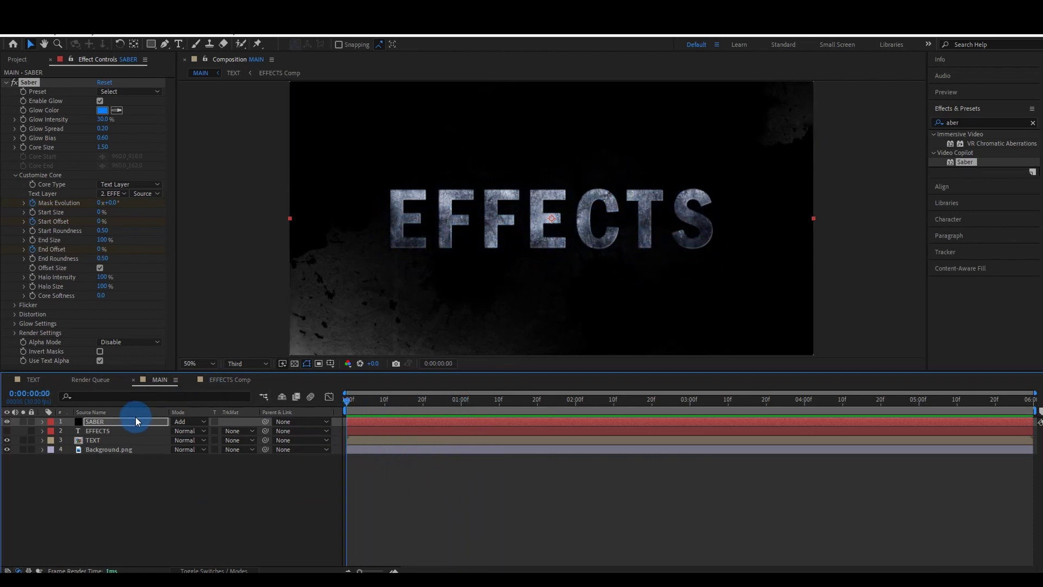
key("Return")
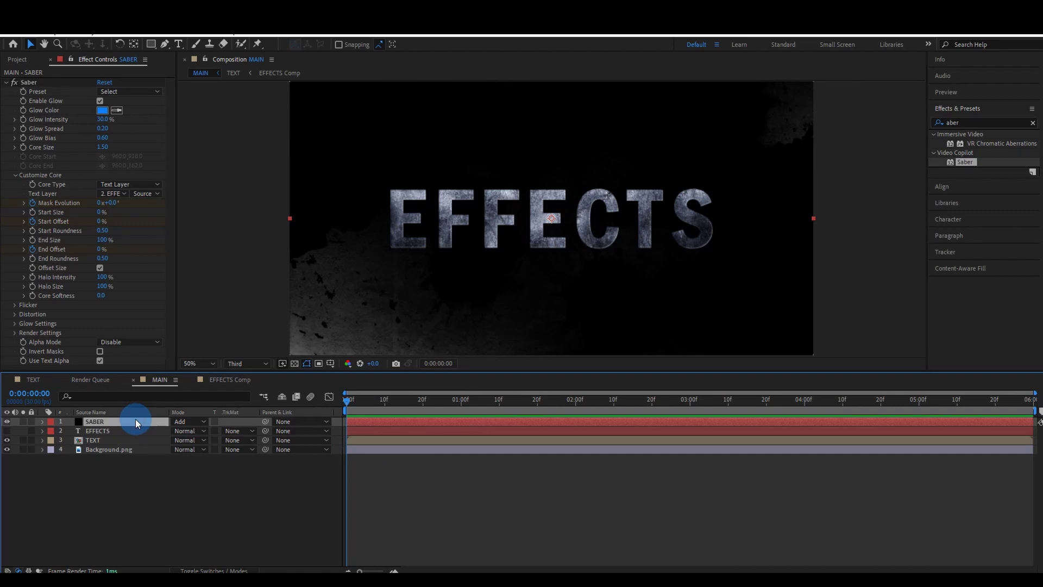
- Duplicate SABER and set the copy's starting Mask Evolution keyframe to 280°
key("ctrl+d")
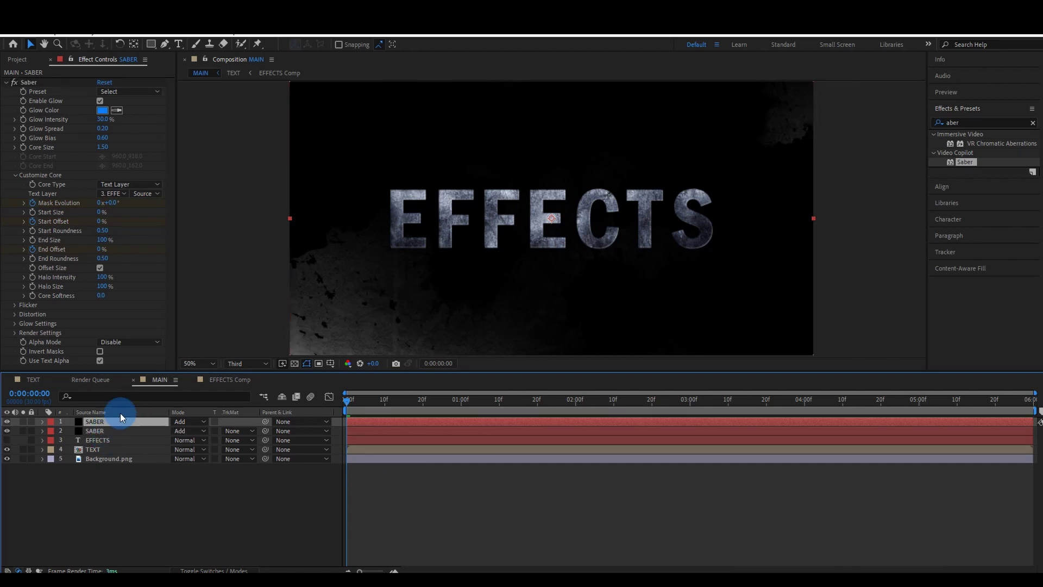
key("u")
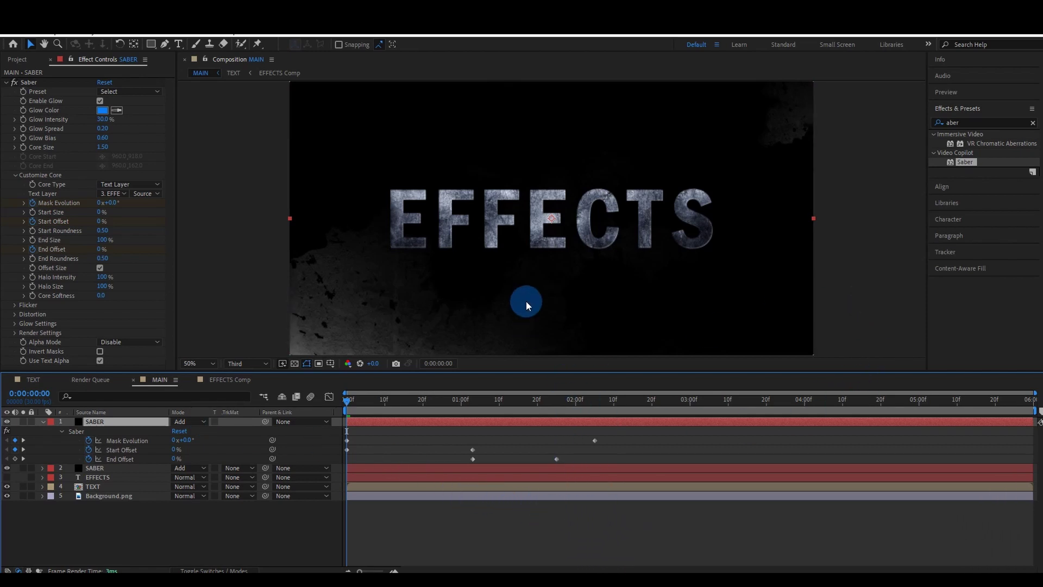
left_click(347, 440)
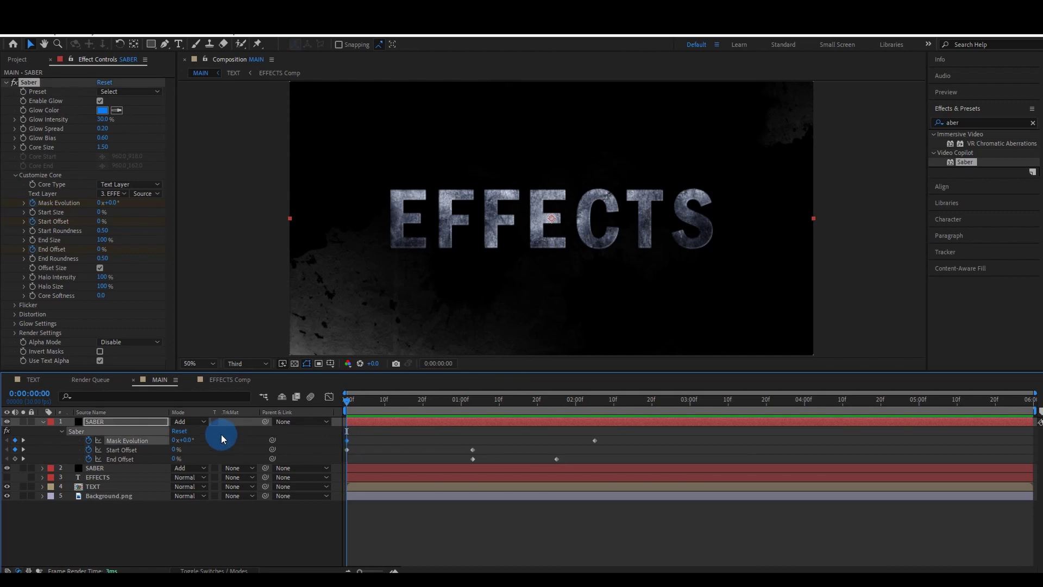
left_click(186, 440)
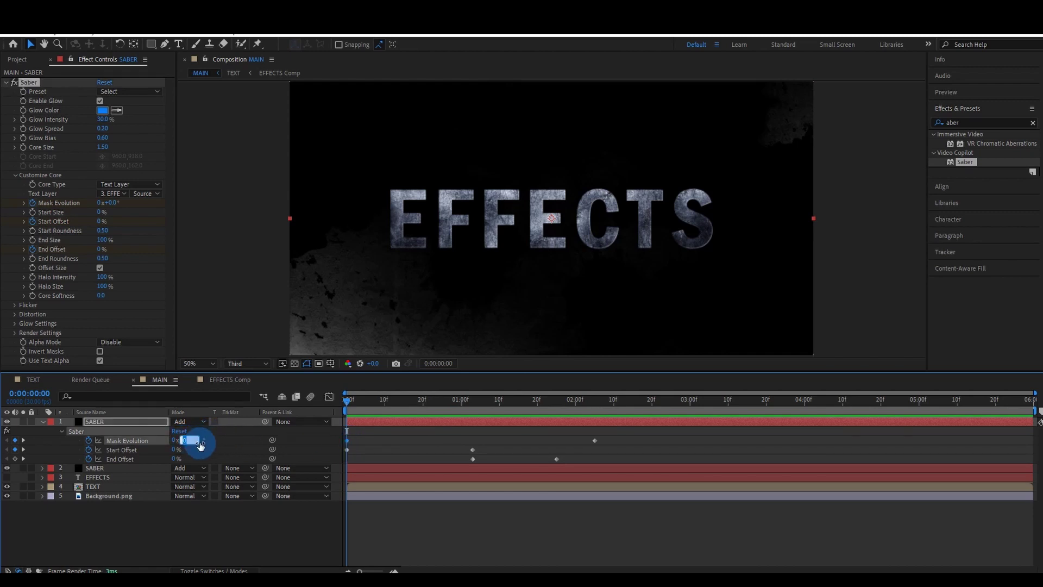
type("28")
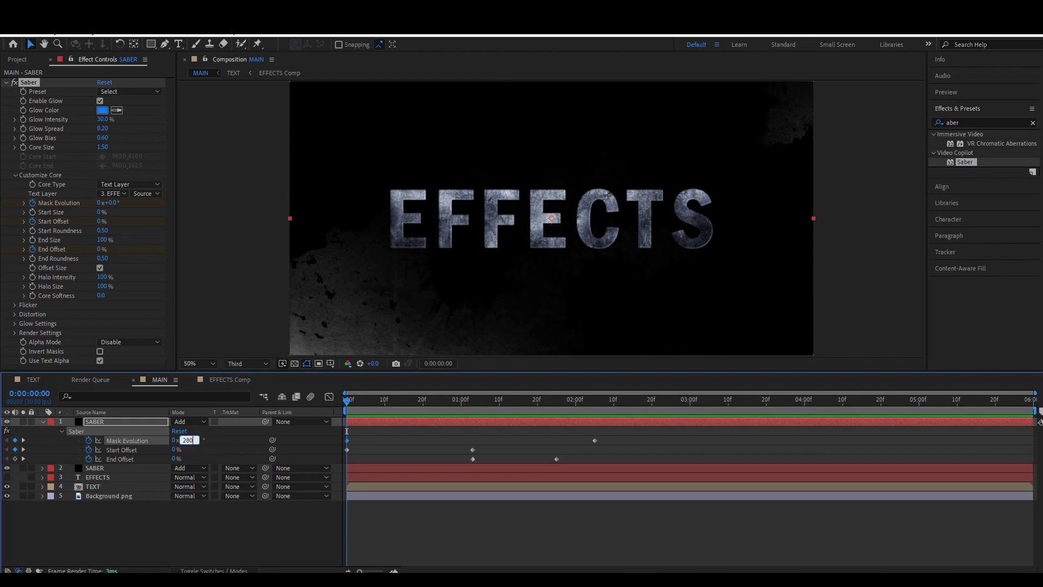
left_click(207, 442)
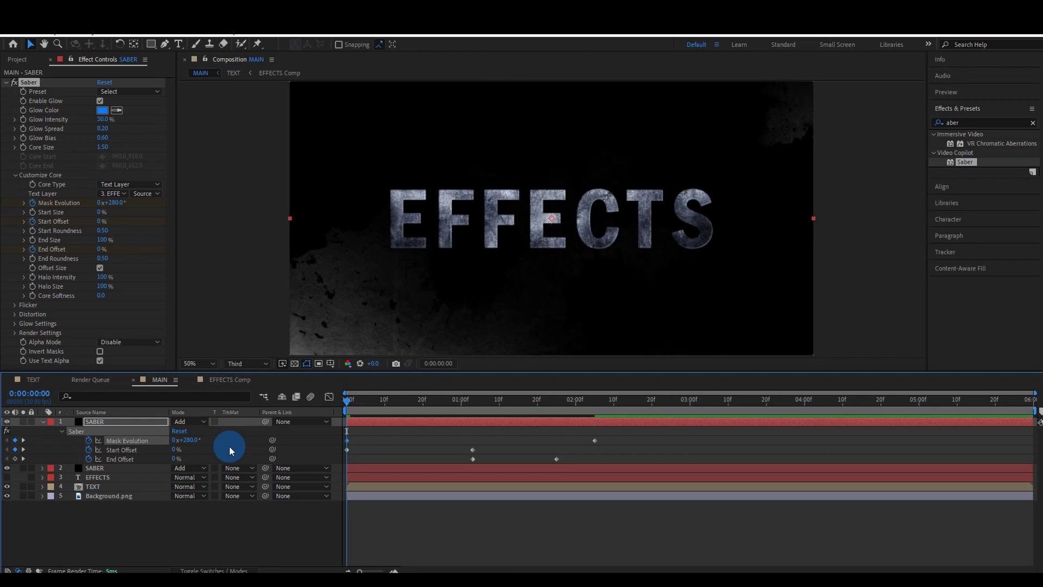
- Change the copy's Mask Evolution keyframe at 2:05 to 108°, then return to the start
left_click(24, 441)
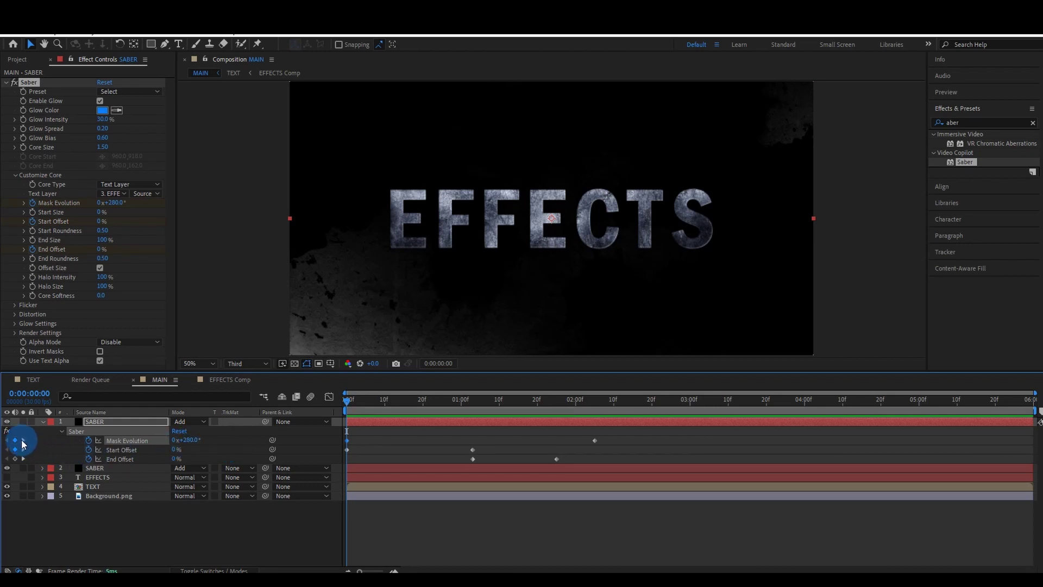
left_click(190, 440)
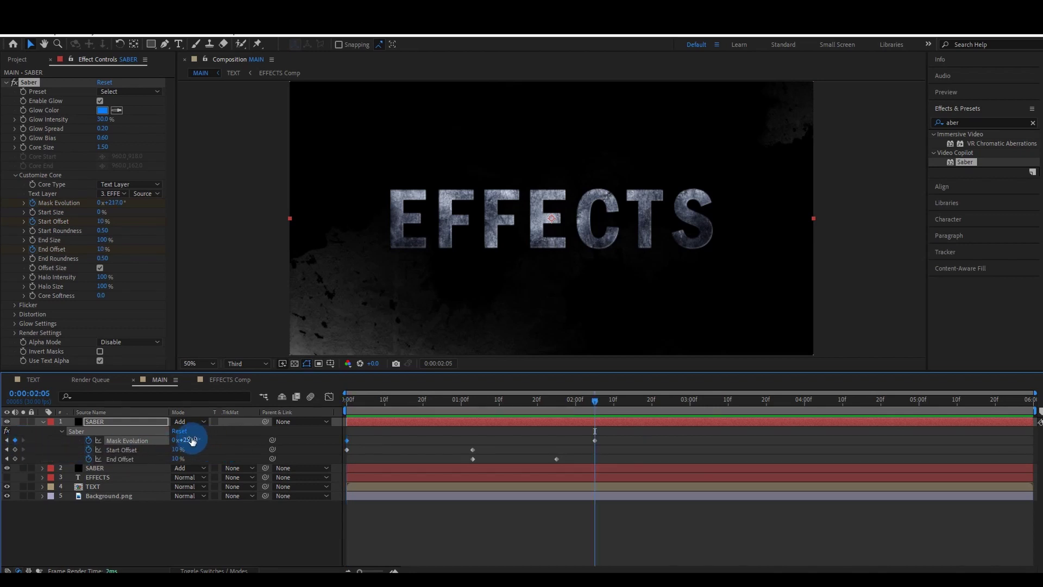
type("108")
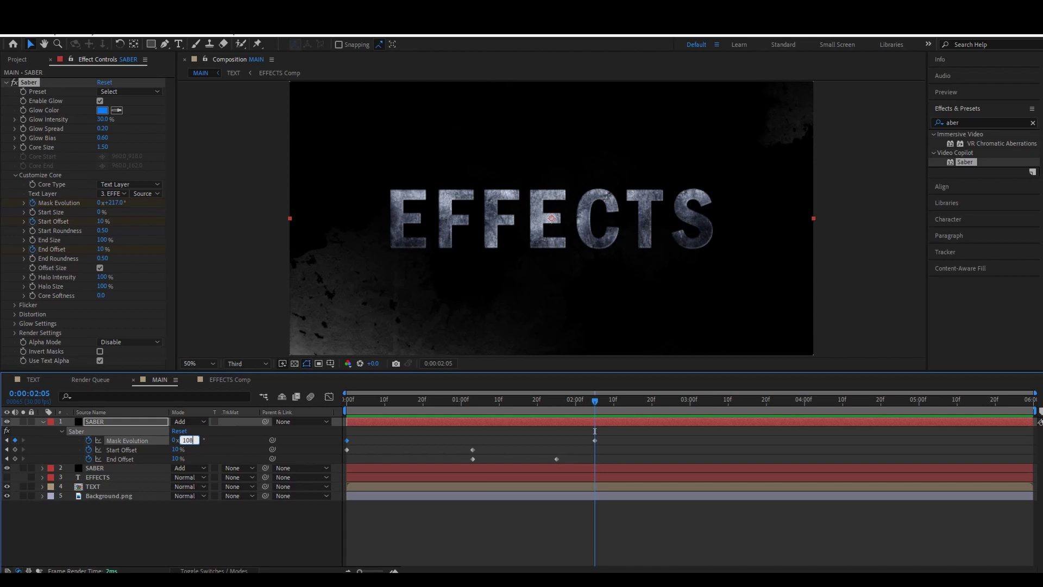
left_click(217, 442)
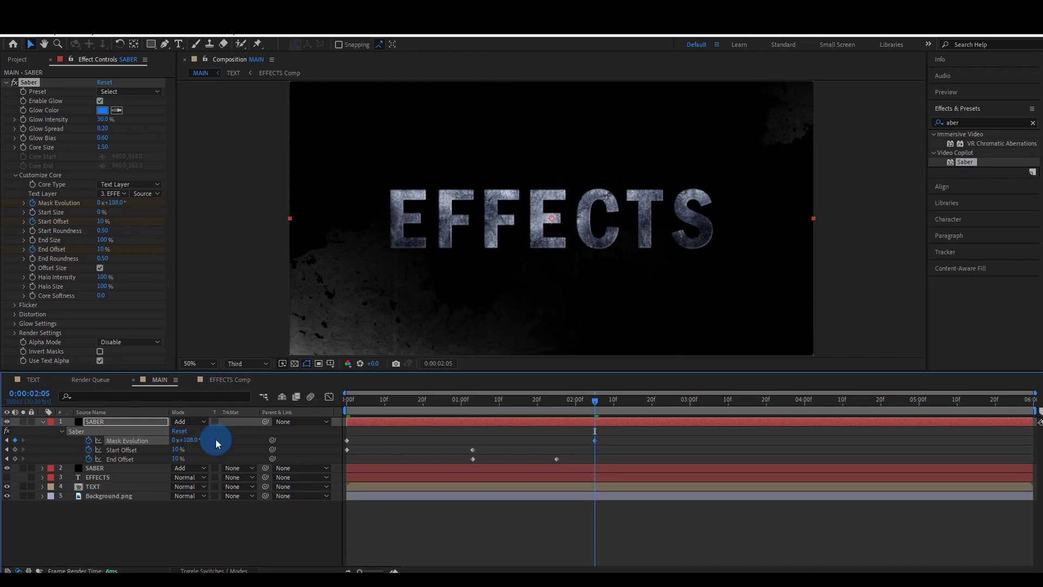
left_click(585, 403)
left_click_drag(593, 403, 330, 405)
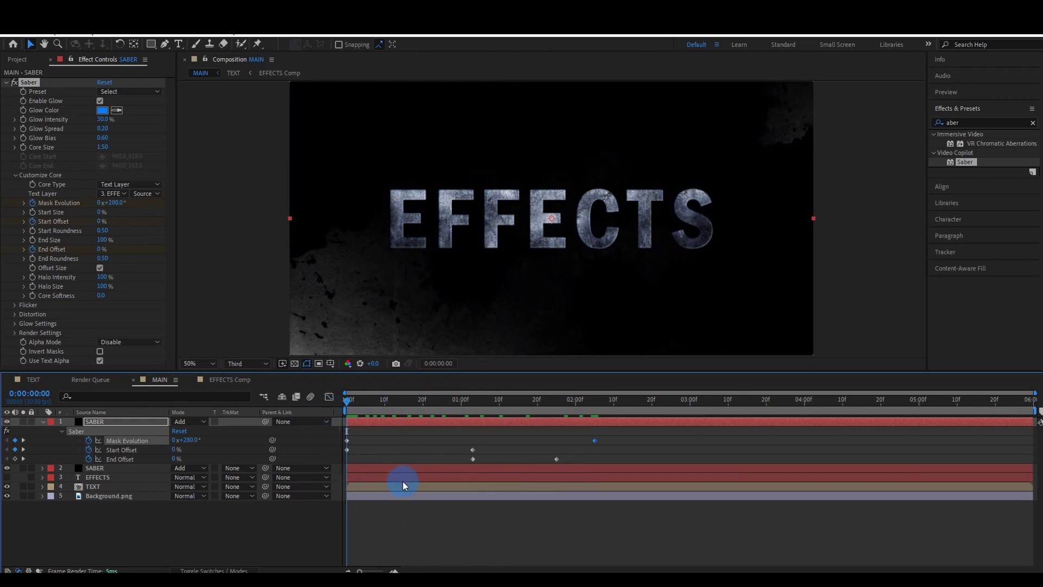
- Collapse the top SABER copy's keyframed properties in the timeline
key("k")
left_click(64, 435)
left_click(63, 432)
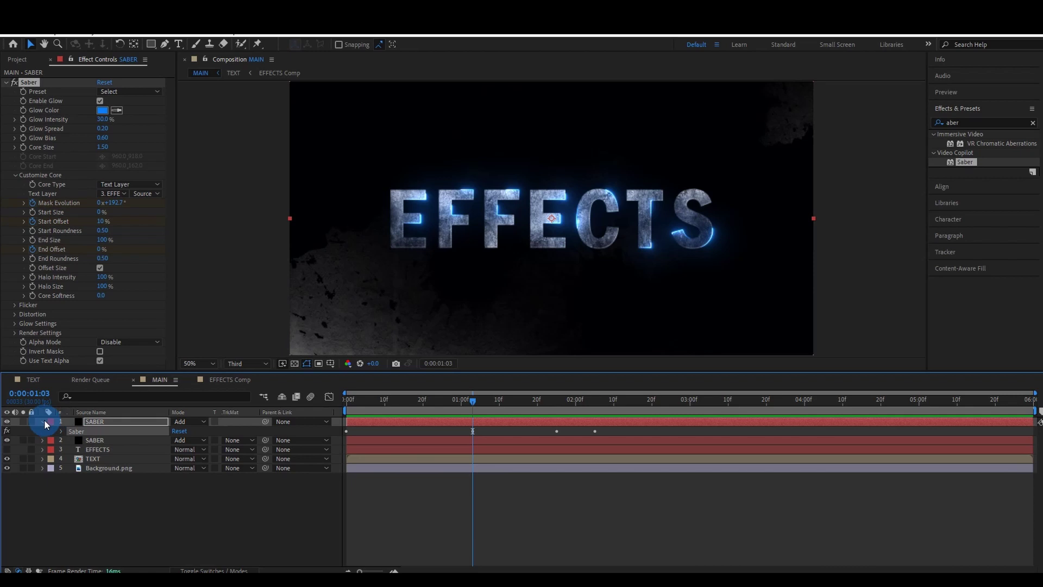
left_click(45, 423)
- Change the copy's Saber Glow Color to a bright saturated orange
left_click(102, 110)
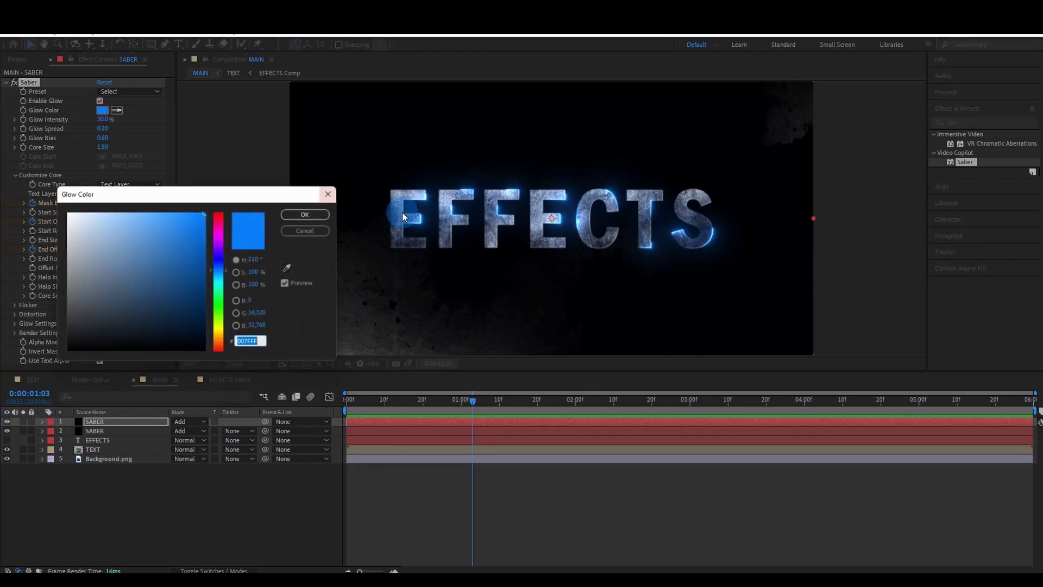
left_click(220, 237)
left_click(188, 236)
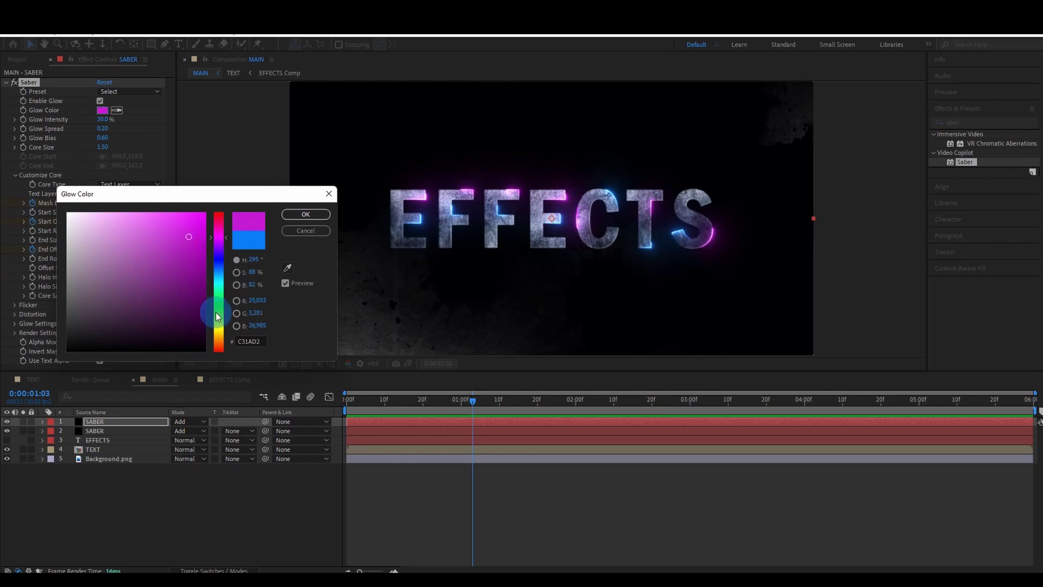
left_click(218, 341)
left_click(218, 346)
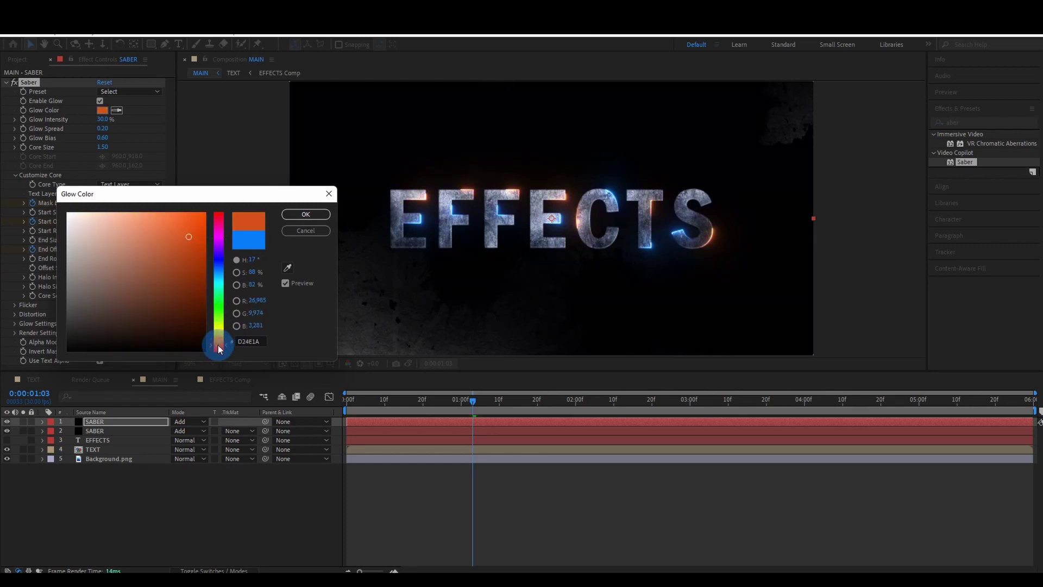
left_click(192, 224)
left_click(306, 214)
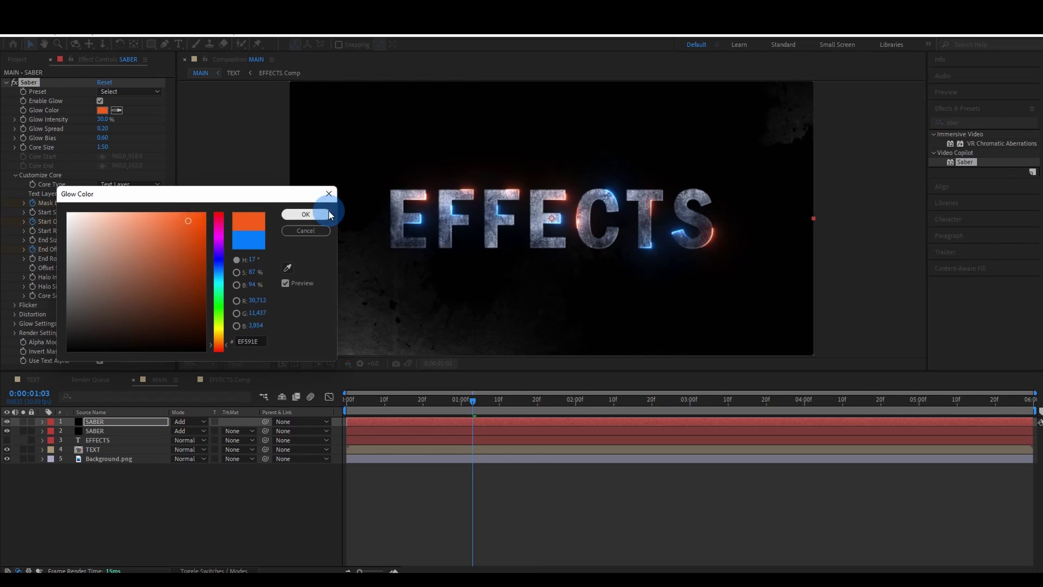
- Play back a preview of the blue and orange saber streaks
mouse_move(471, 402)
left_mouse_down()
mouse_move(438, 413)
mouse_move(268, 408)
left_mouse_up()
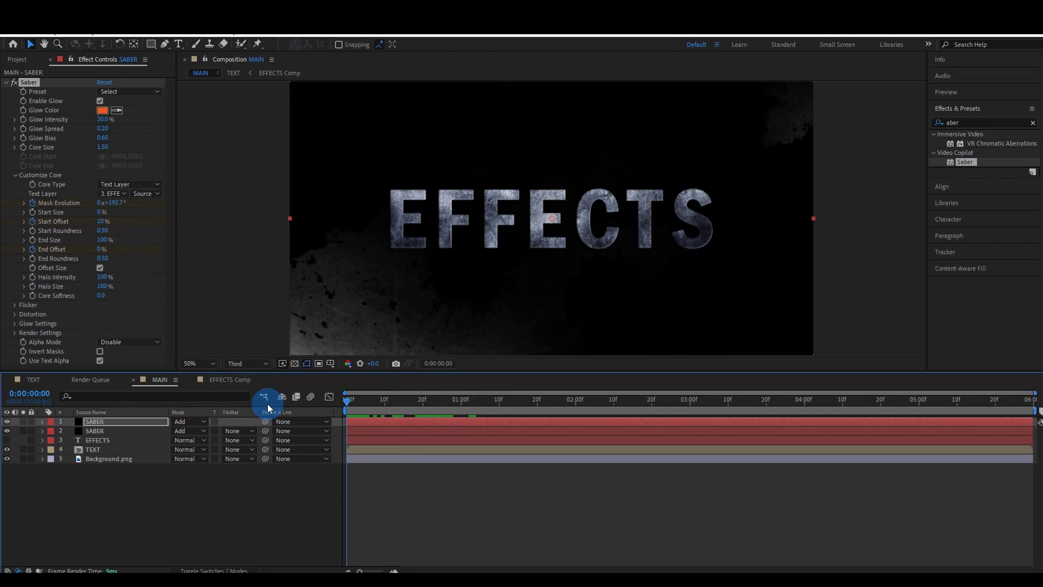
key("space")
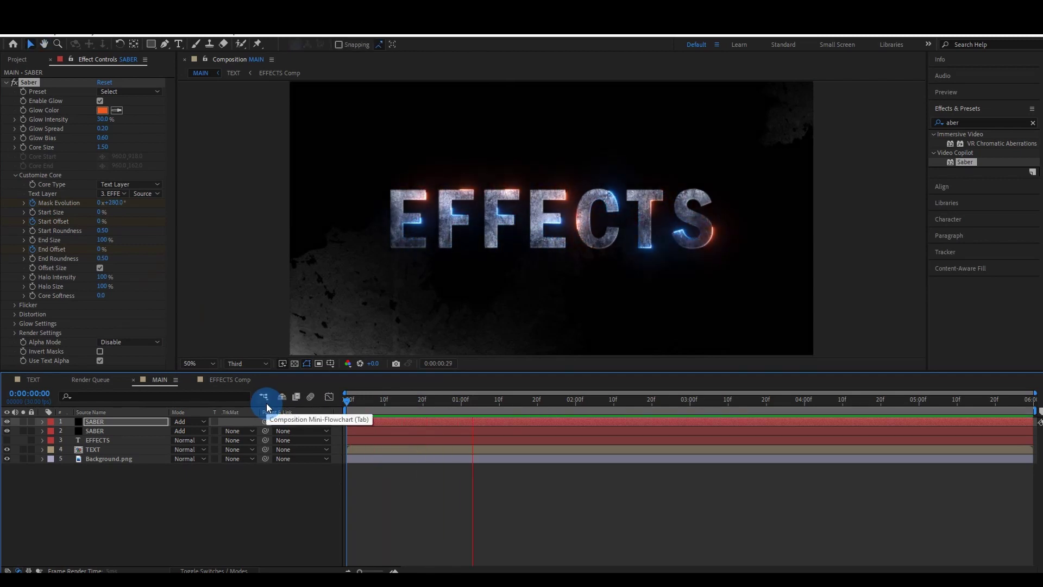
left_click(674, 402)
left_click_drag(676, 405, 343, 467)
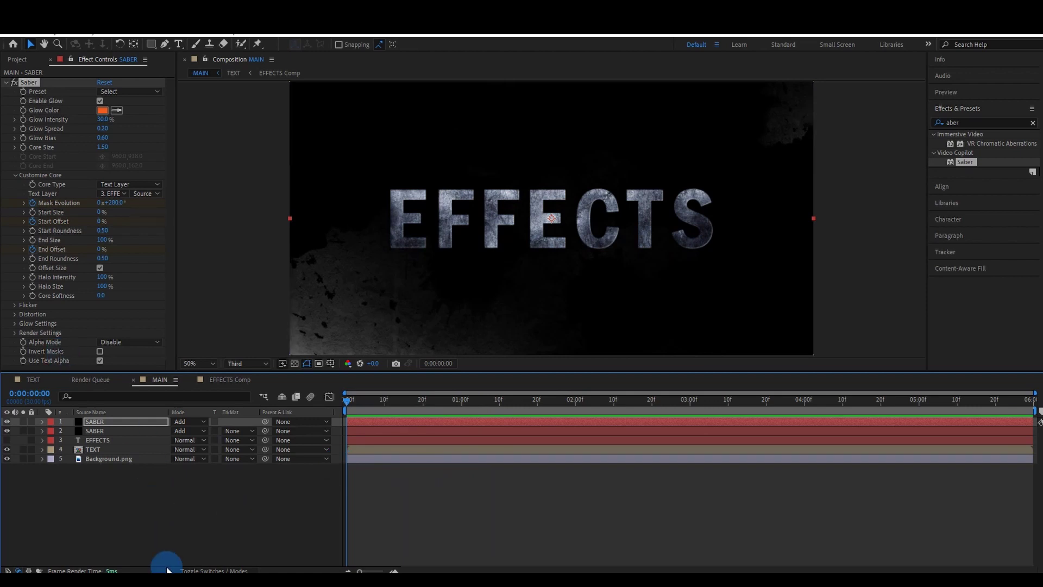
- Make the layers 3D, enable their motion blur, and turn on composition motion blur
left_click(216, 570)
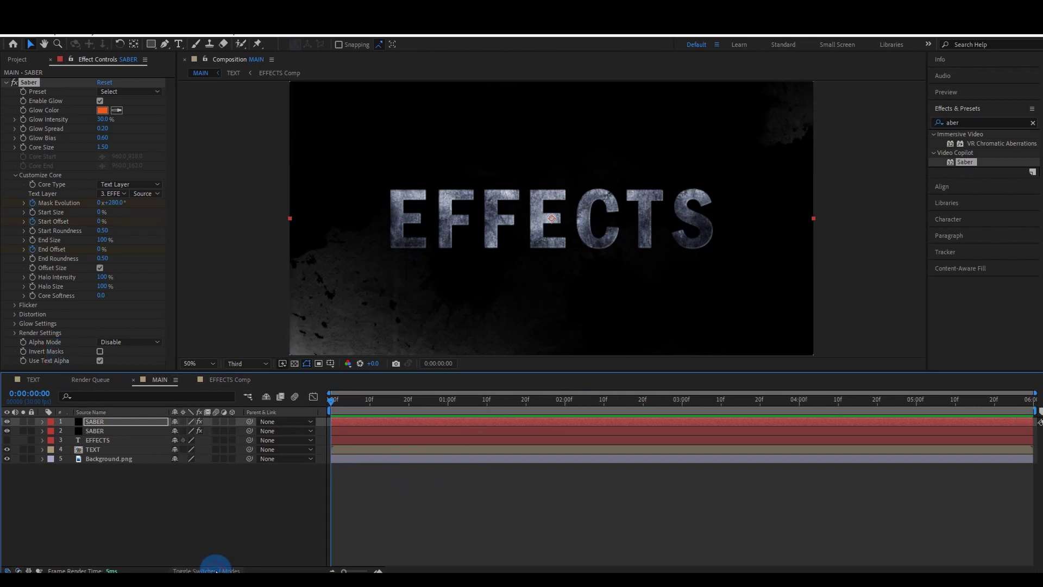
left_click(232, 422)
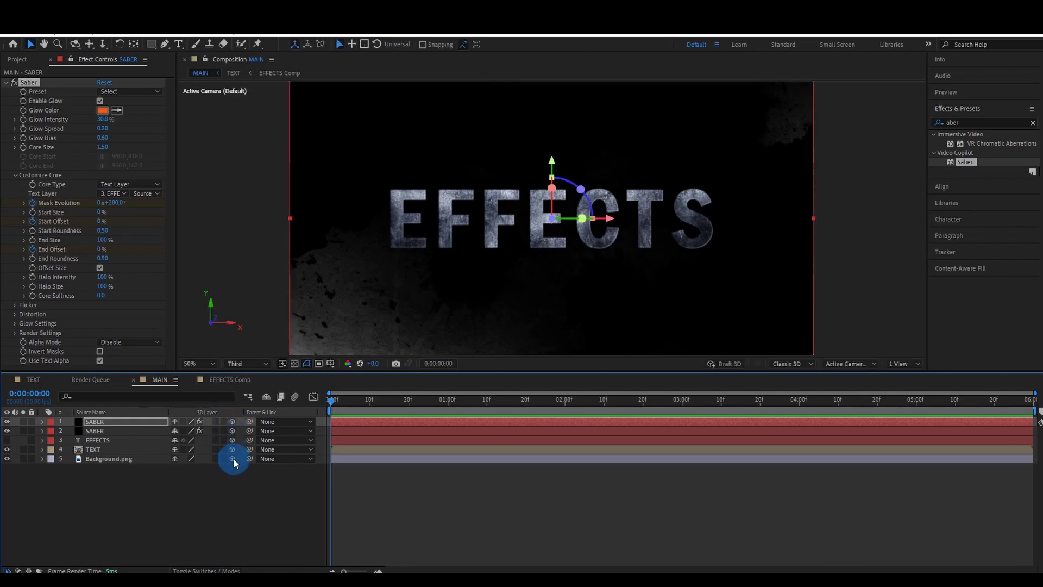
left_click(216, 421)
left_click(216, 431)
left_click_drag(217, 440, 220, 459)
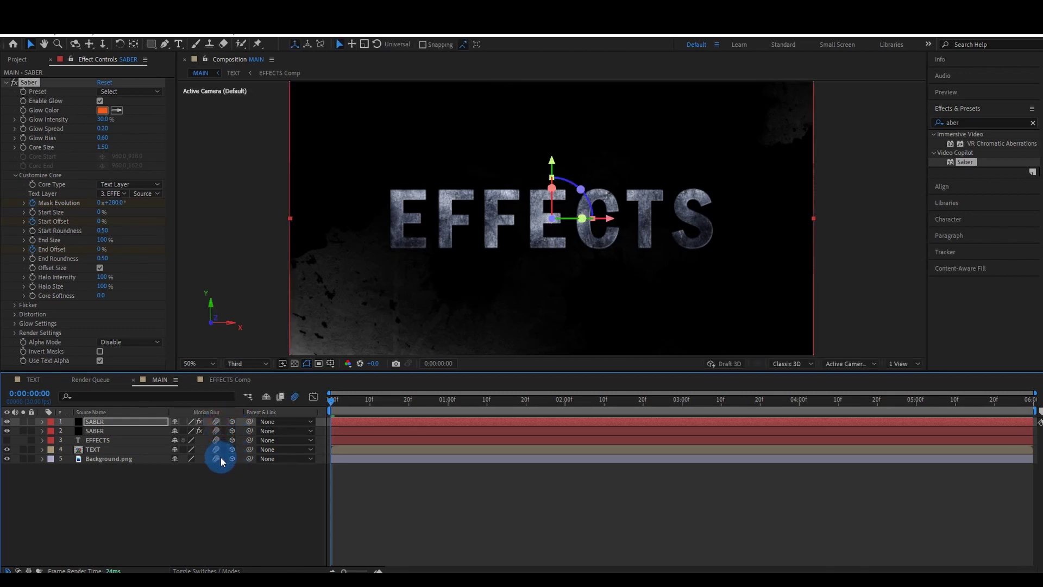
left_click(209, 511)
- Add a new Camera 1 layer with default settings
right_click(226, 514)
mouse_move(251, 385)
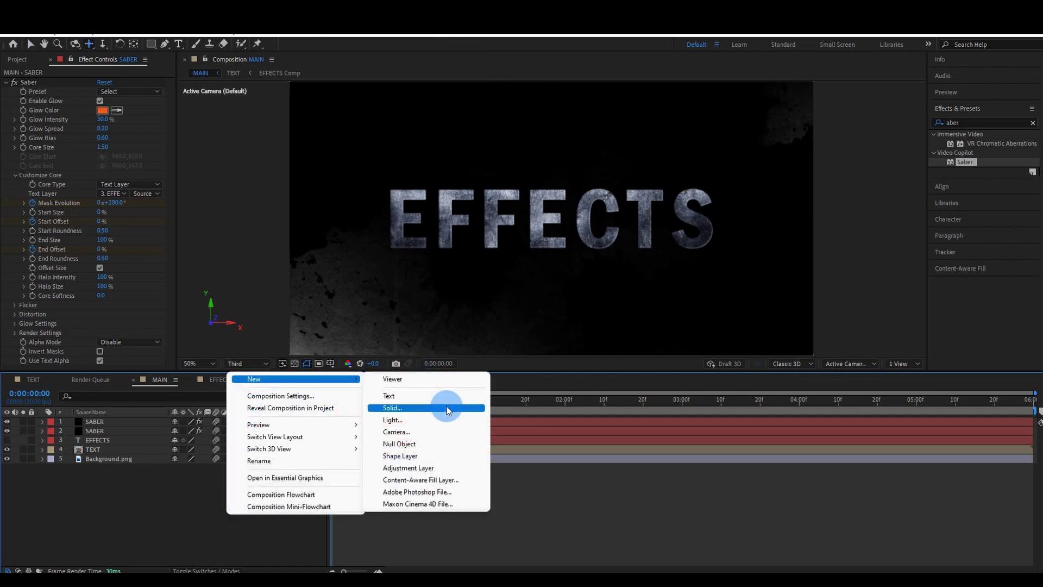
left_click(382, 432)
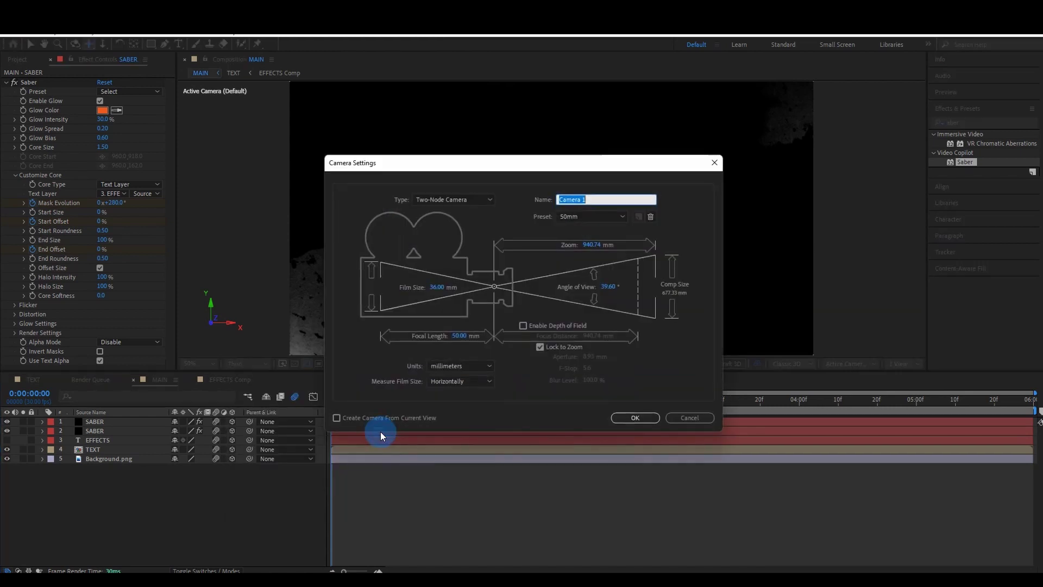
left_click(636, 418)
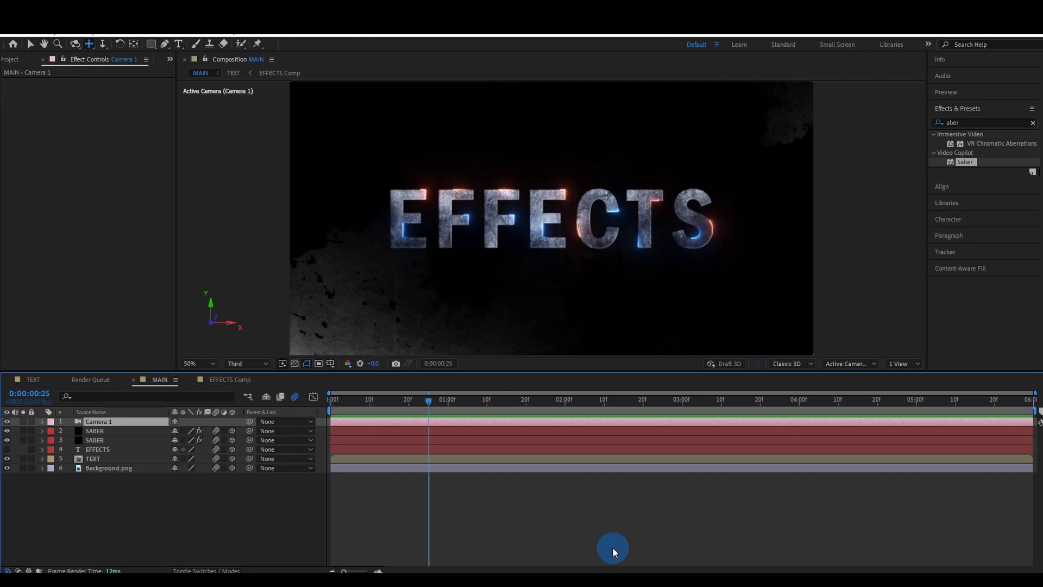
- Set Background.png's Position to Z 3000 and X 950
left_click(121, 468)
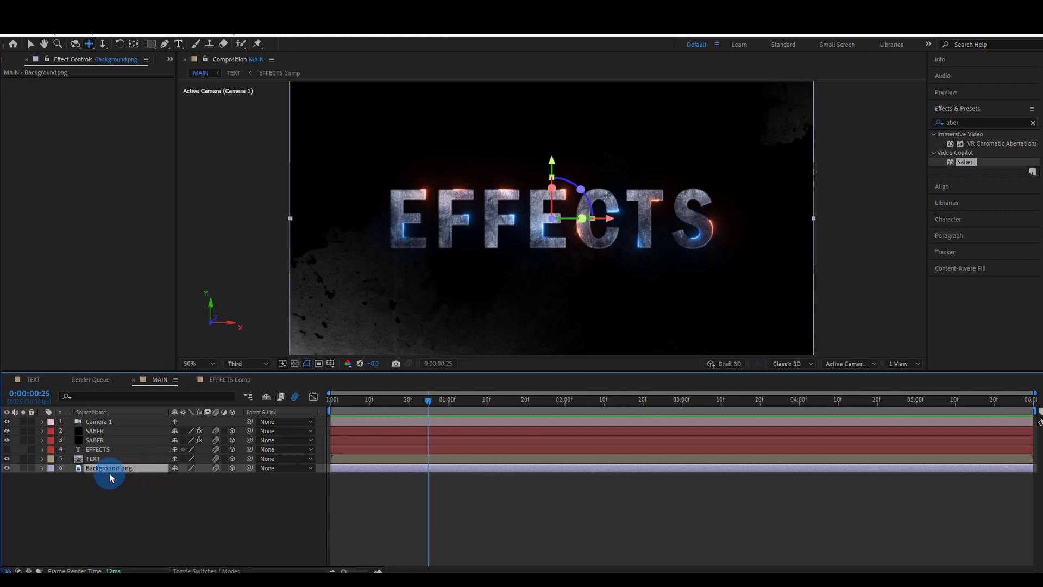
key("p")
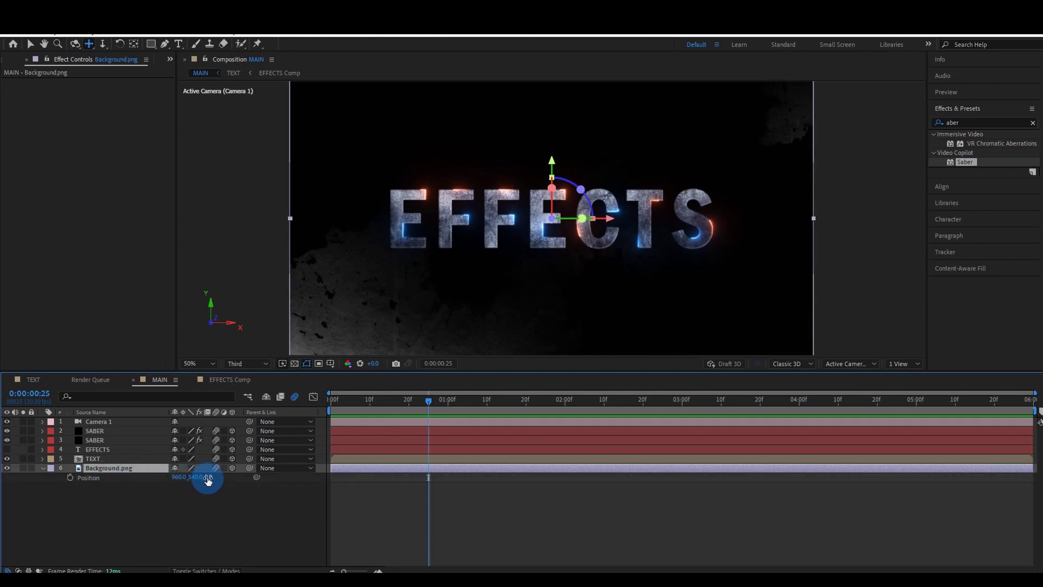
type("3000")
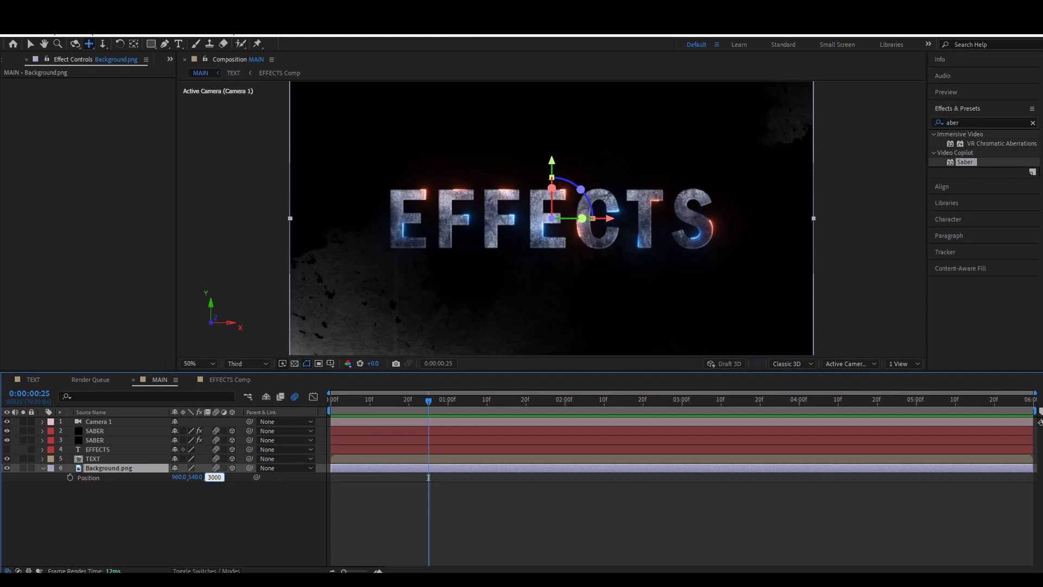
key("Return")
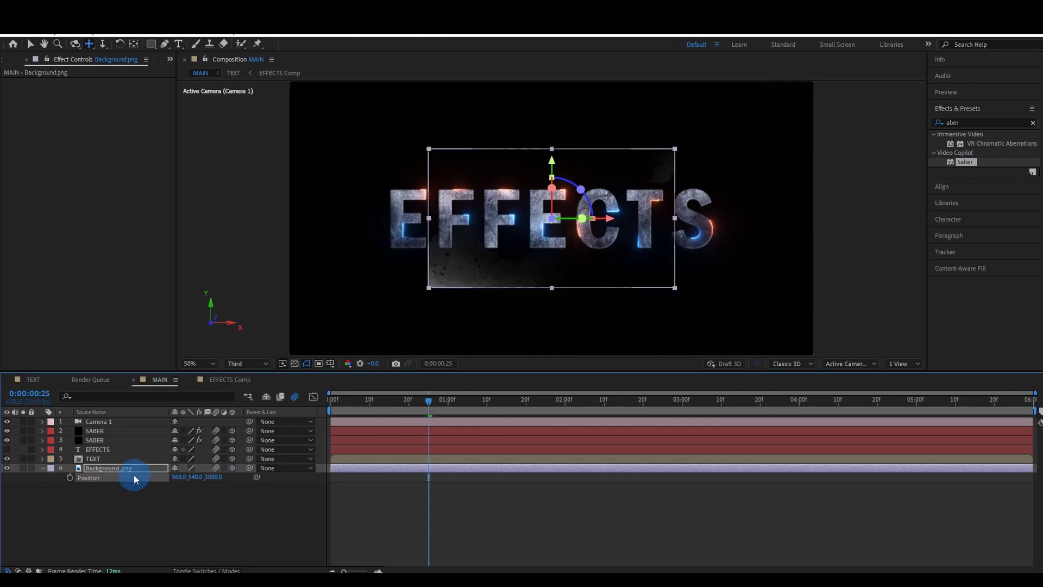
left_click_drag(174, 477, 170, 479)
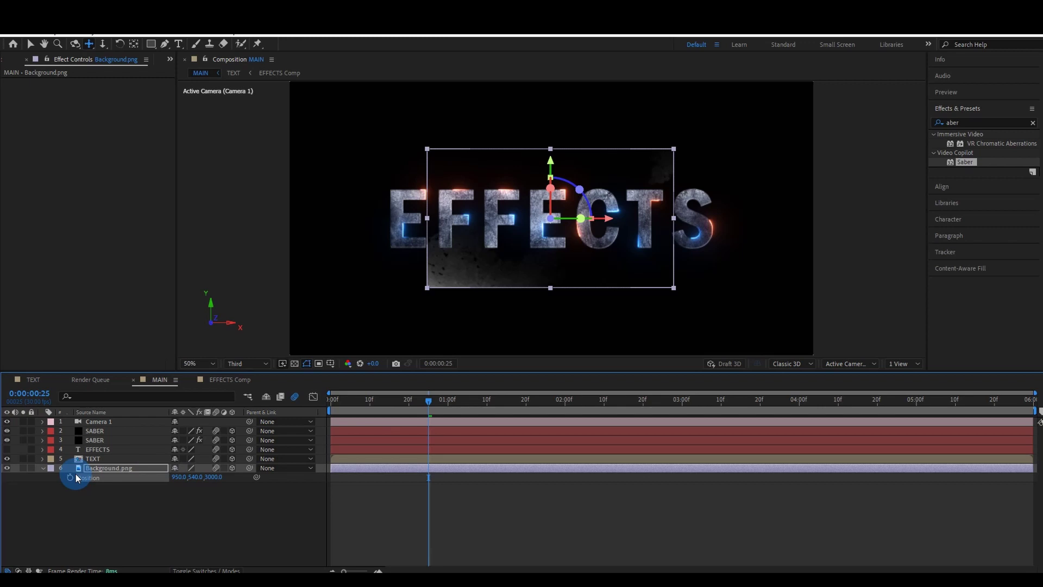
left_click(44, 468)
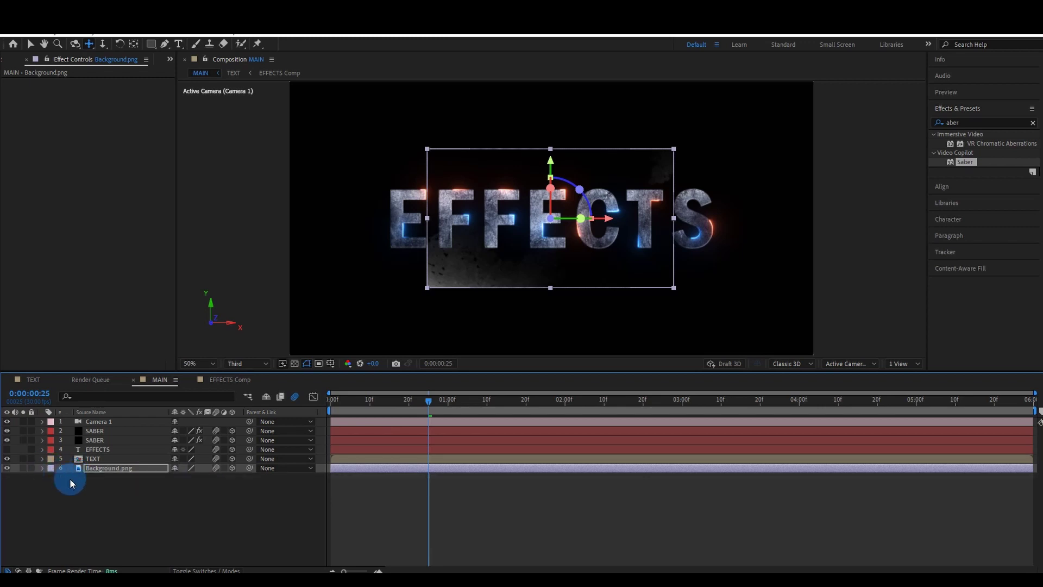
left_click(162, 511)
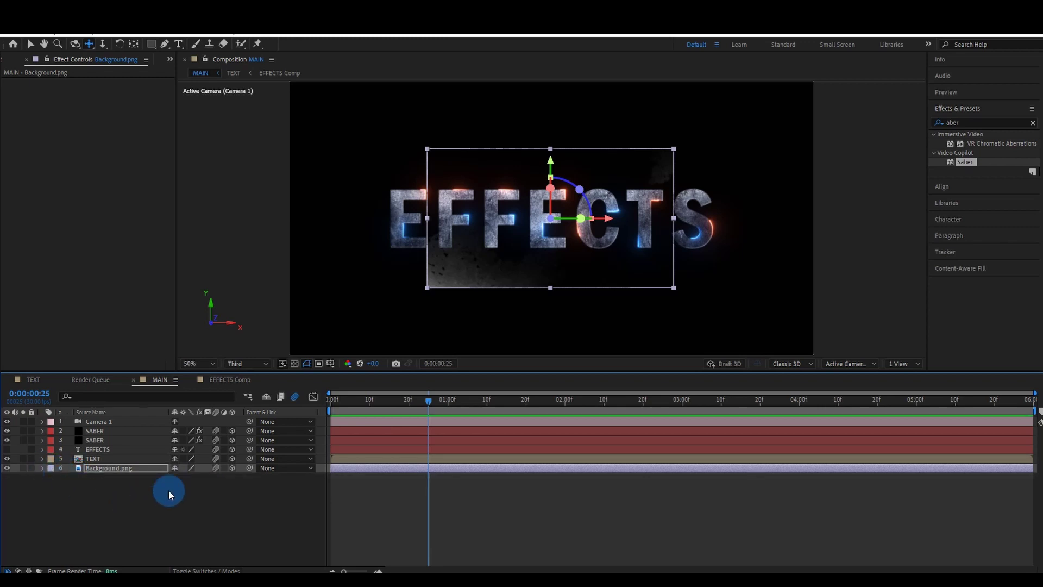
- Scale Background.png up to 257% so it fills the frame
left_click(132, 473)
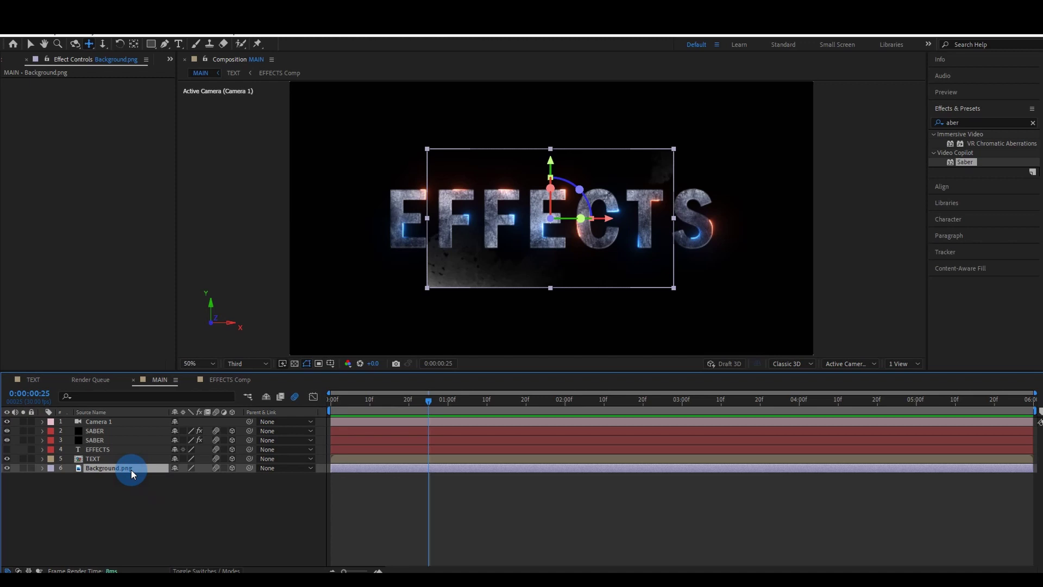
key("s")
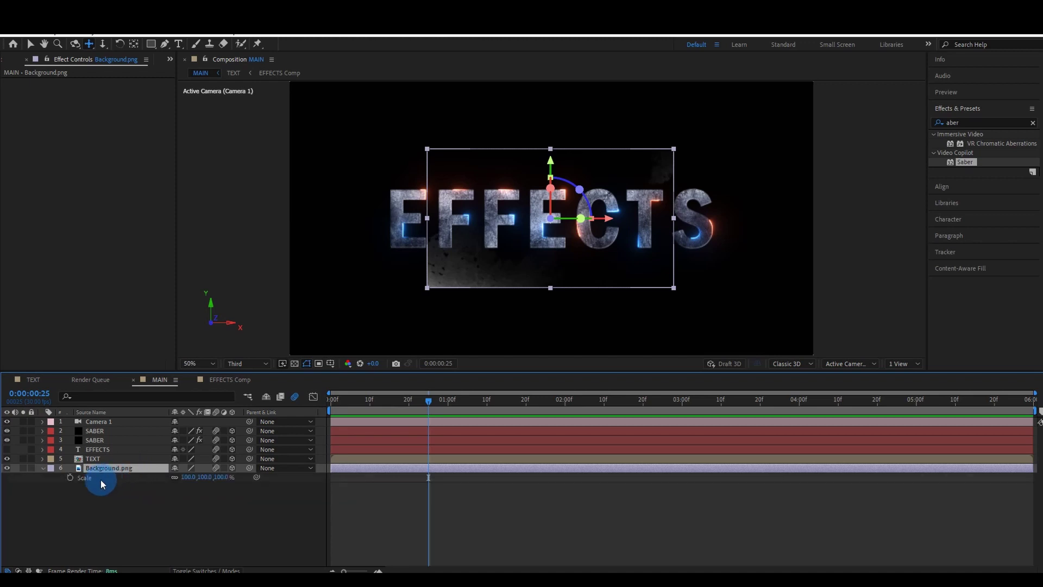
left_click_drag(186, 479, 281, 485)
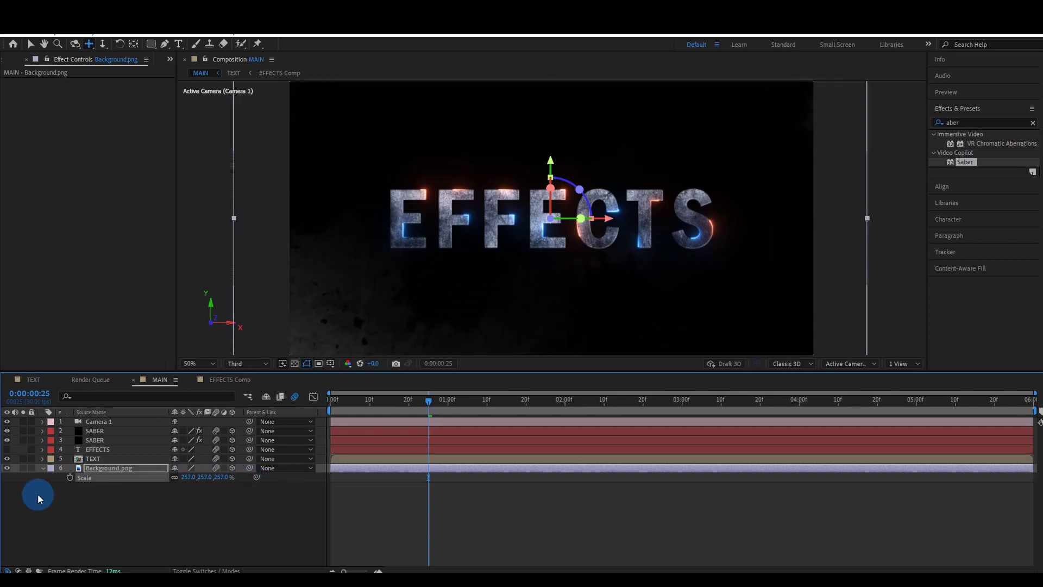
left_click(42, 469)
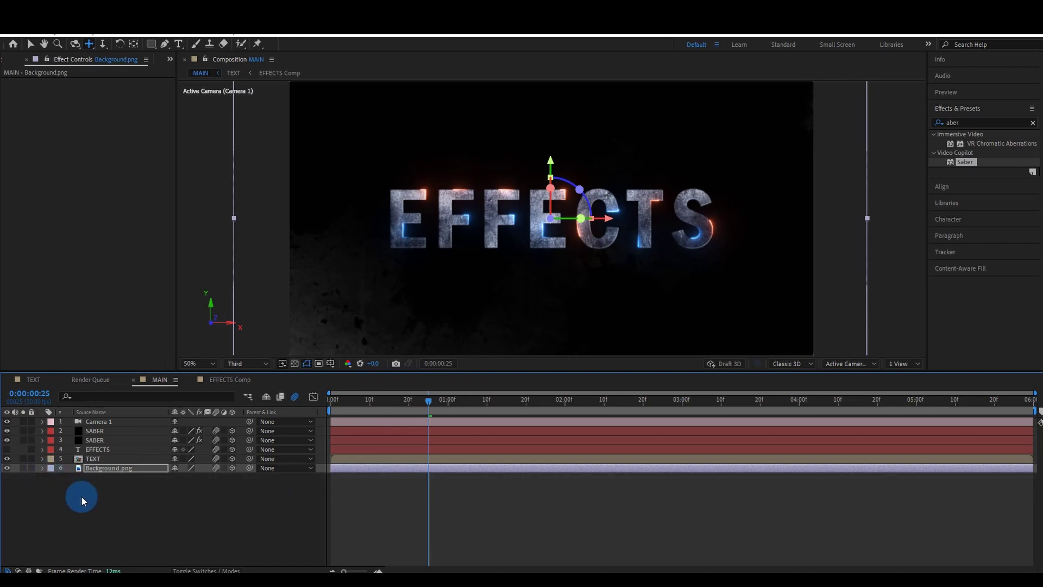
right_click(105, 511)
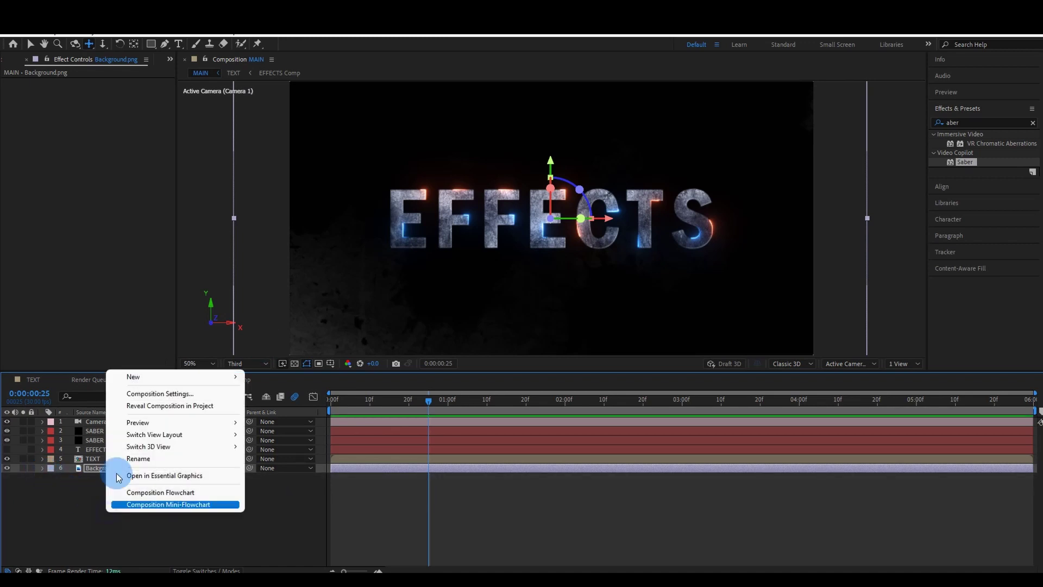
- Add Null 1 at the top of the stack, make it 3D, and parent Camera 1 to it
mouse_move(174, 376)
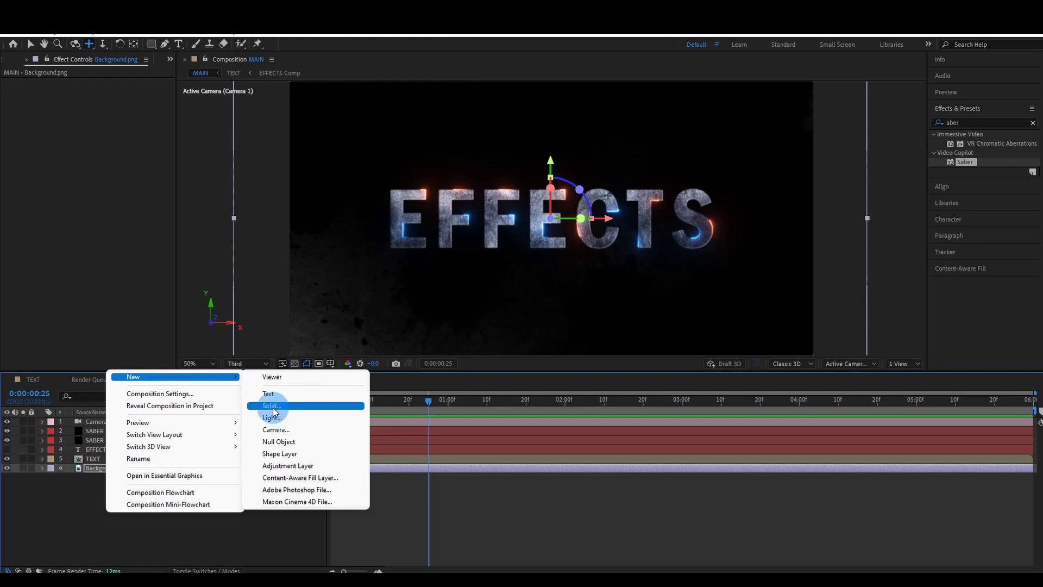
left_click(270, 441)
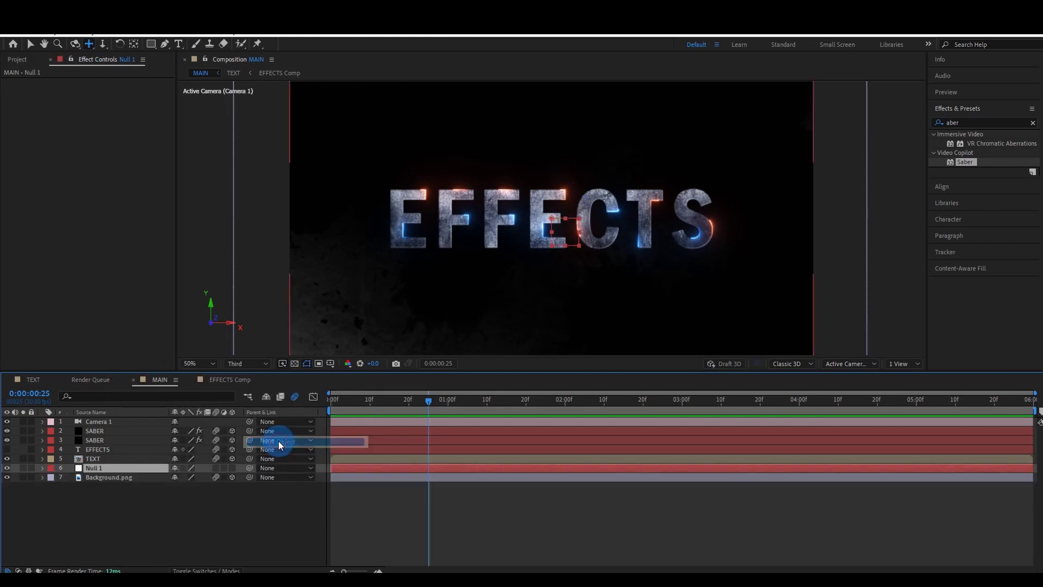
left_click_drag(130, 468, 119, 419)
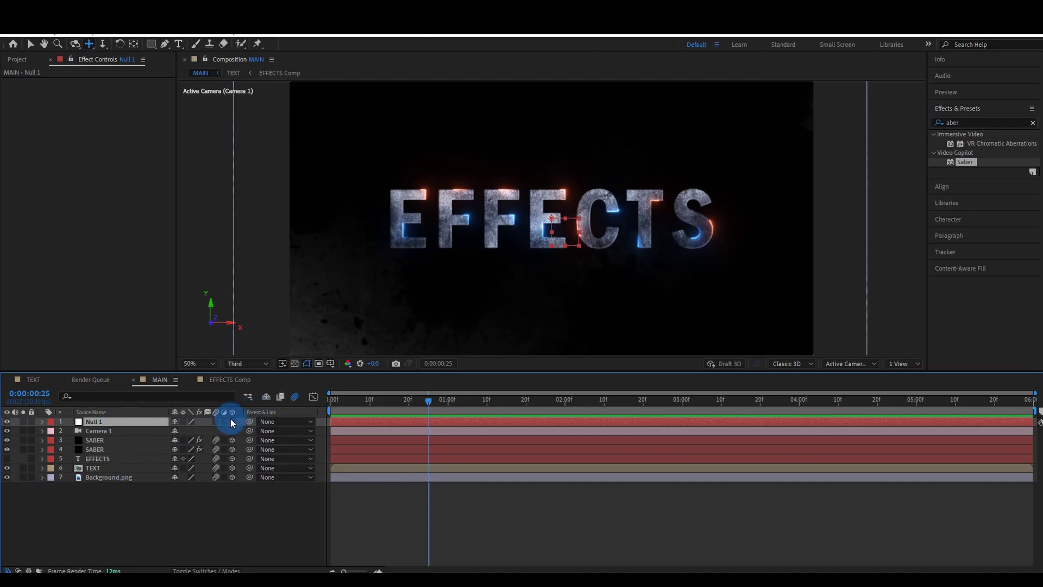
left_click(232, 421)
mouse_move(250, 430)
left_mouse_down()
mouse_move(125, 432)
mouse_move(116, 422)
left_mouse_up()
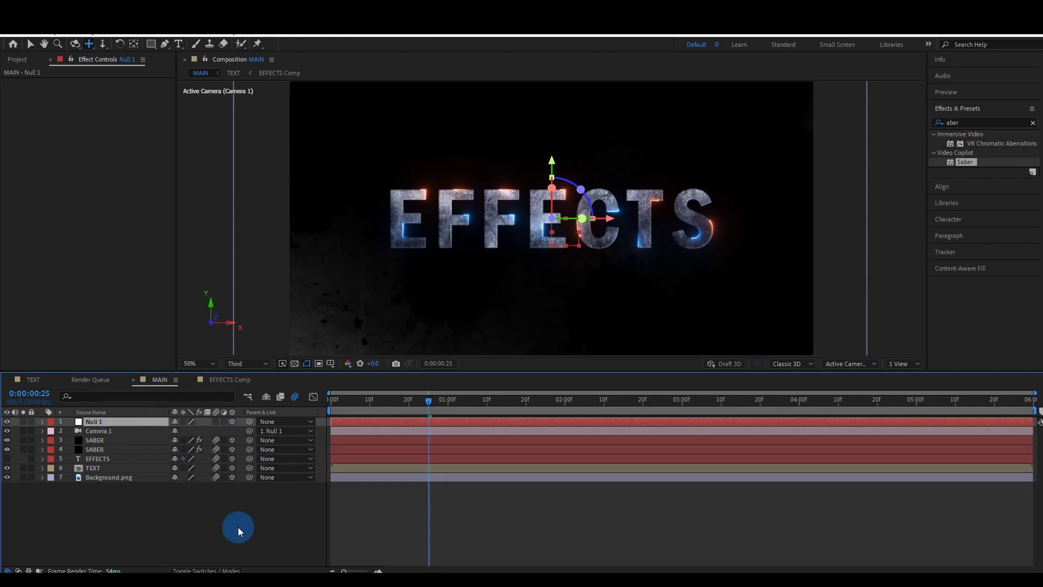
- Keyframe Null 1's Position Z from 20000 at 0:00 to 0 at 1:03
key("p")
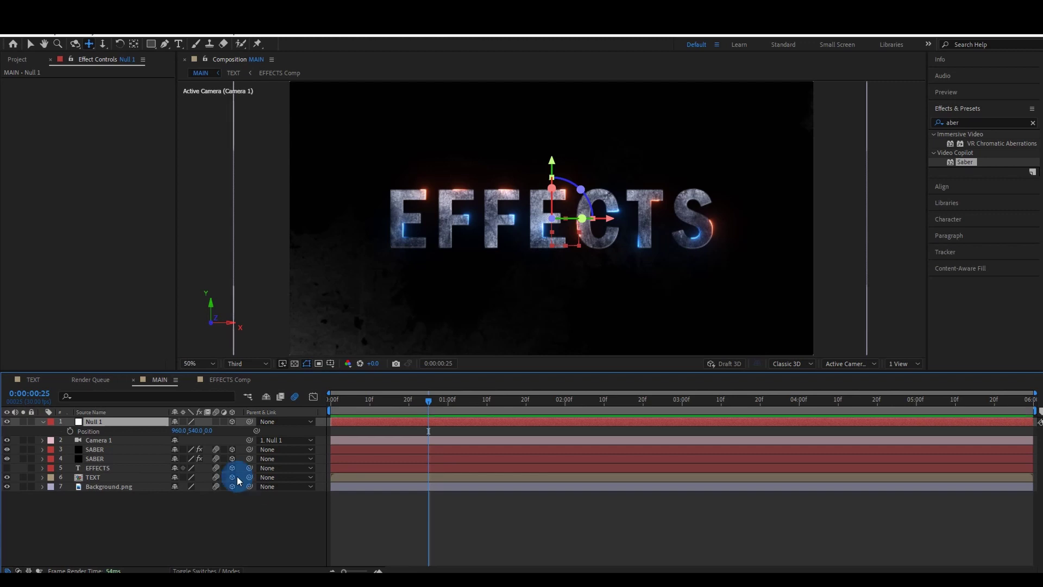
left_click(211, 430)
type("20000")
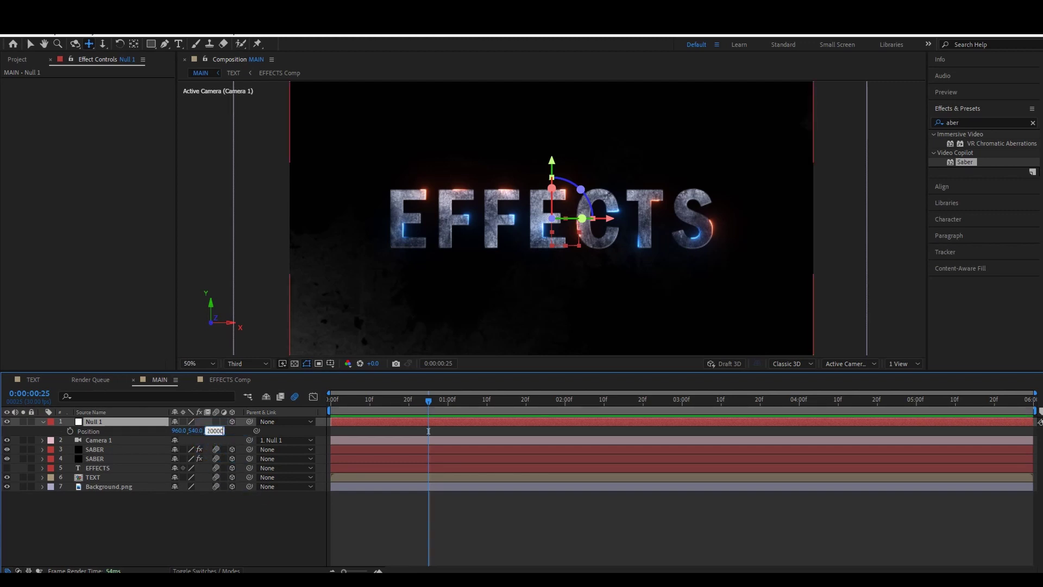
key("Return")
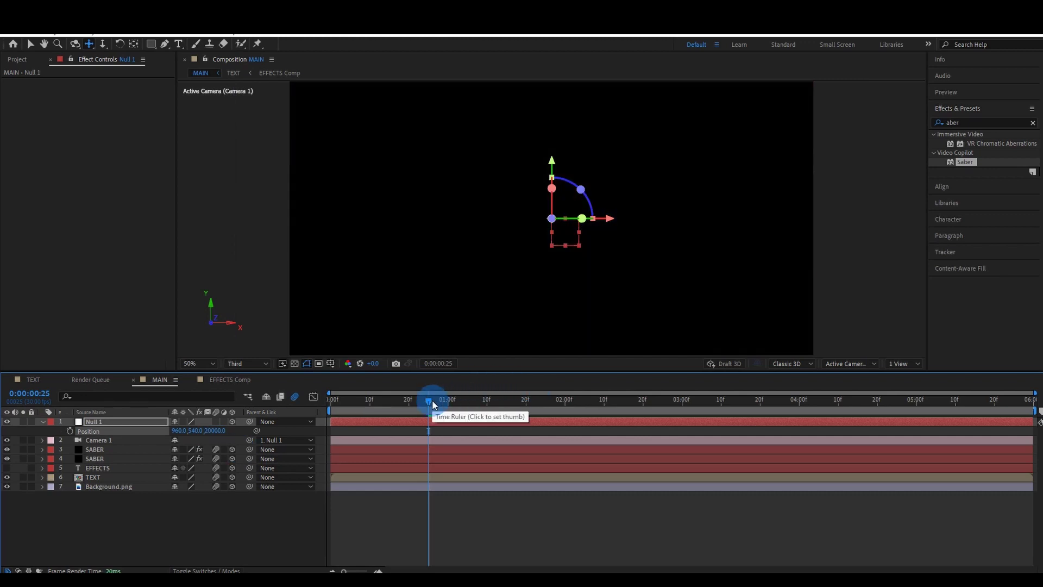
left_click_drag(428, 402, 312, 414)
left_click(93, 429)
left_click(71, 430)
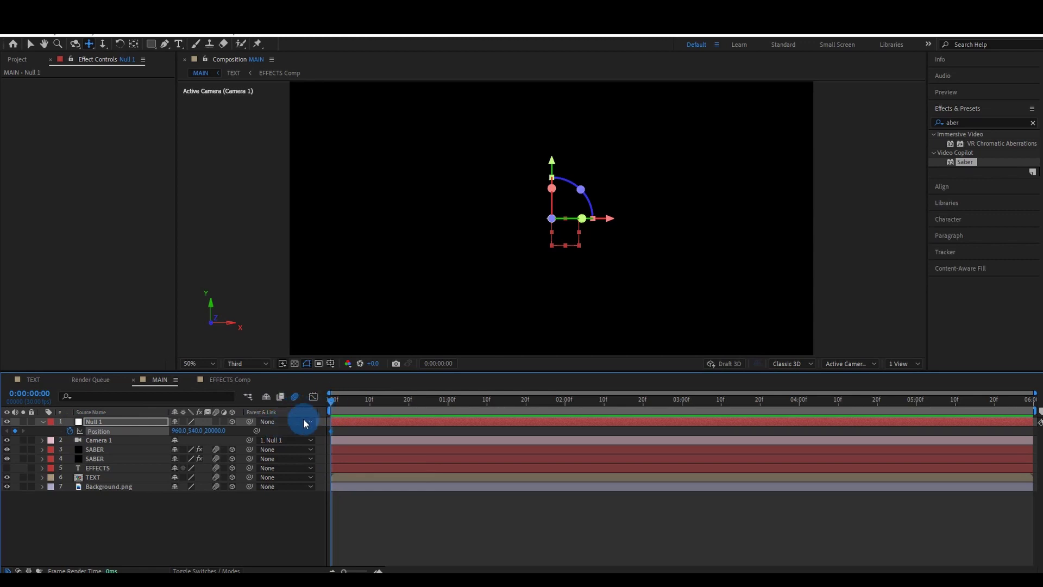
left_click_drag(333, 403, 461, 408)
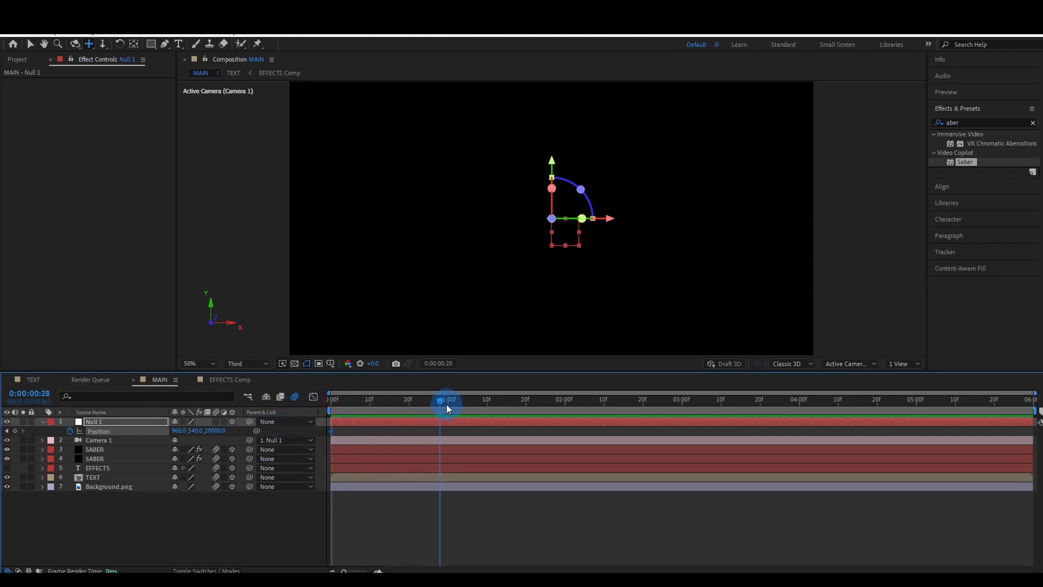
left_click(212, 430)
type("0")
key("Return")
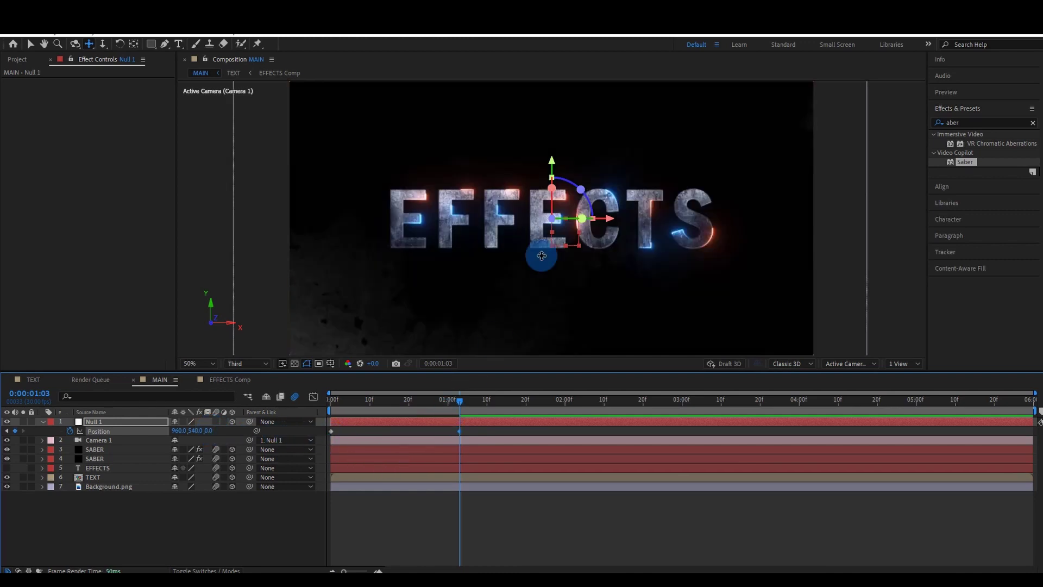
- Set preview resolution to Half and play the camera fly-in
left_click_drag(459, 400, 303, 413)
left_click(247, 363)
left_click(246, 405)
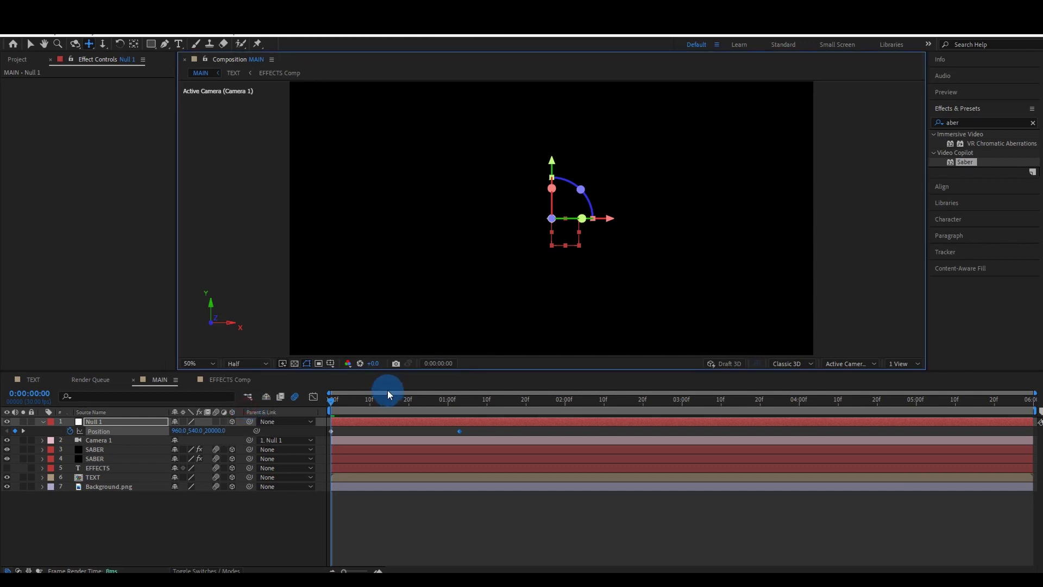
key("space")
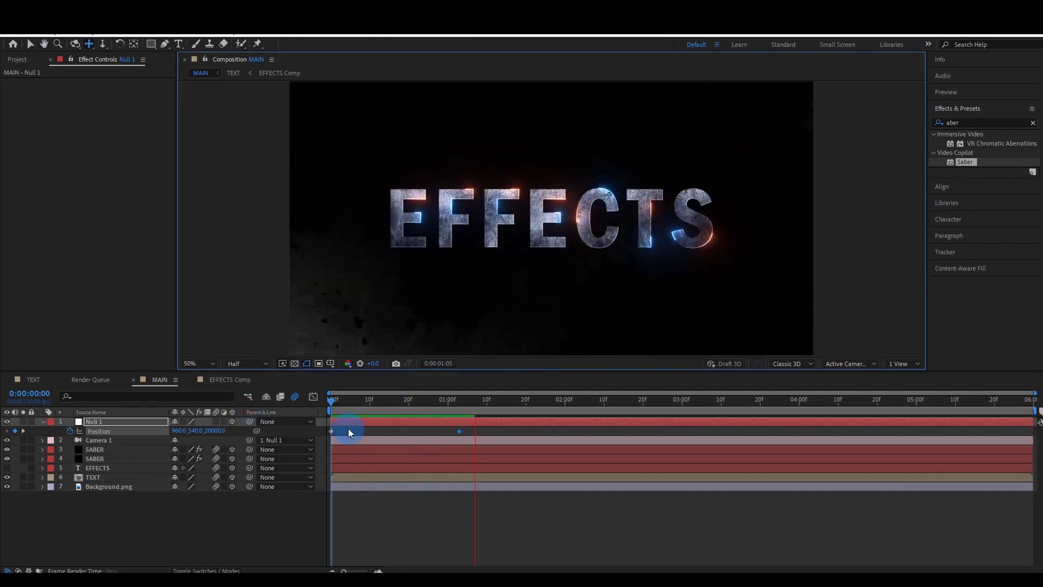
- Replay the camera fly-in preview from the start and change the preview resolution
left_click(341, 404)
left_click_drag(705, 402, 407, 436)
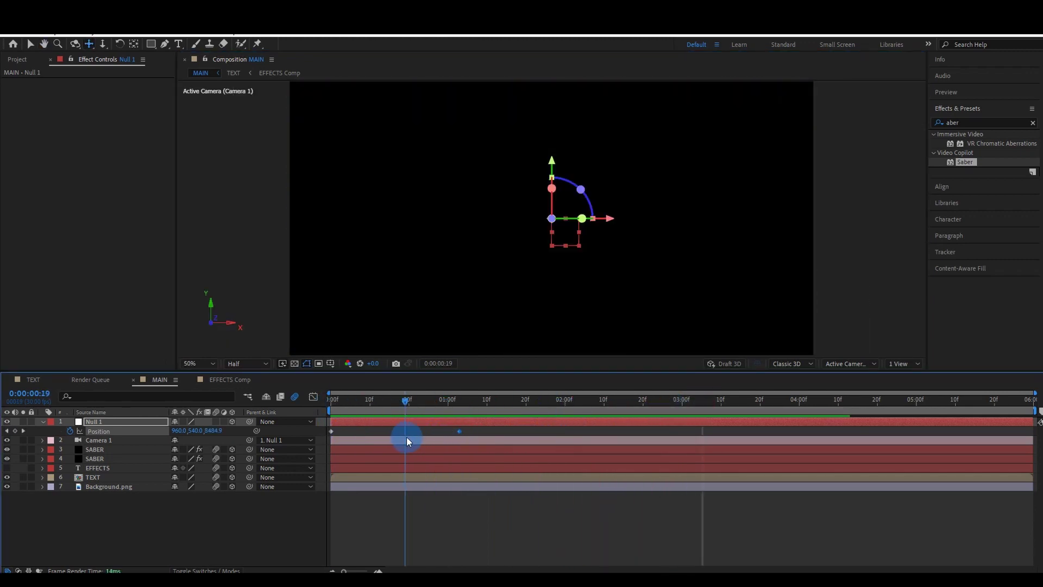
key("space")
key("Home")
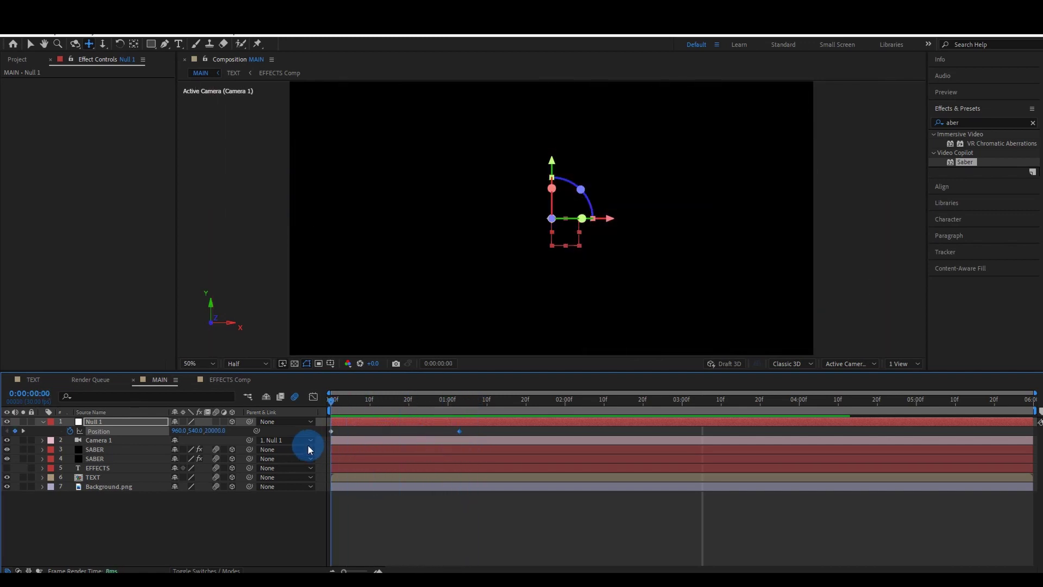
left_click(243, 362)
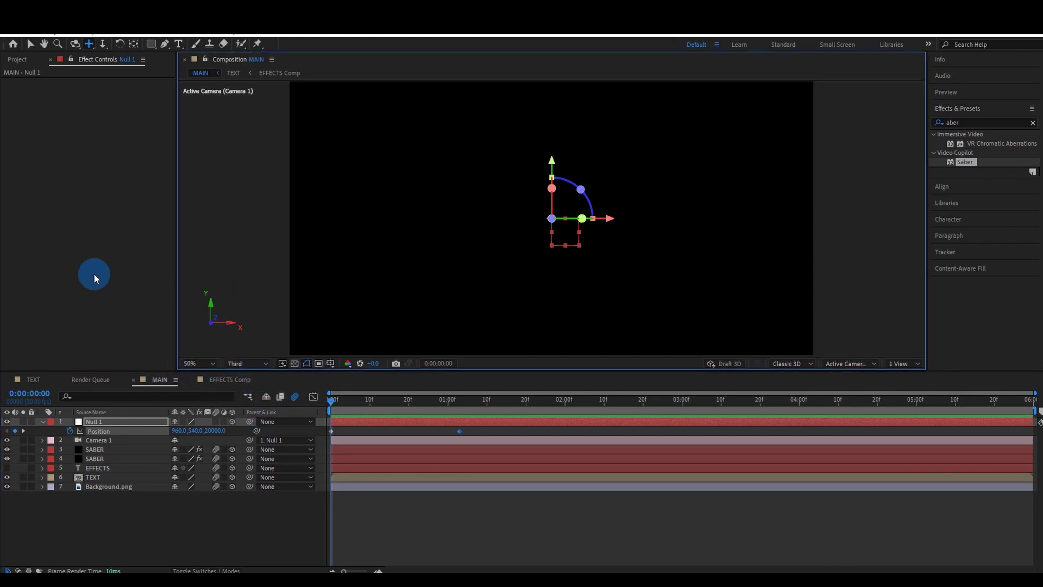
left_click(460, 436)
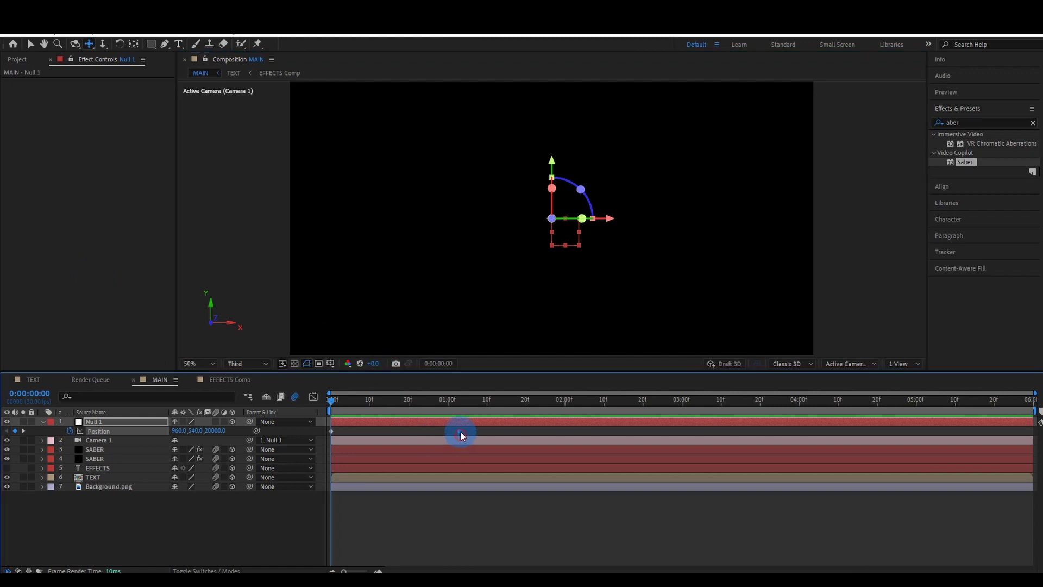
- Apply Easy Ease to Null 1's ending and starting Position keyframes, then deselect the layer
left_click(335, 400)
left_click_drag(335, 401, 455, 421)
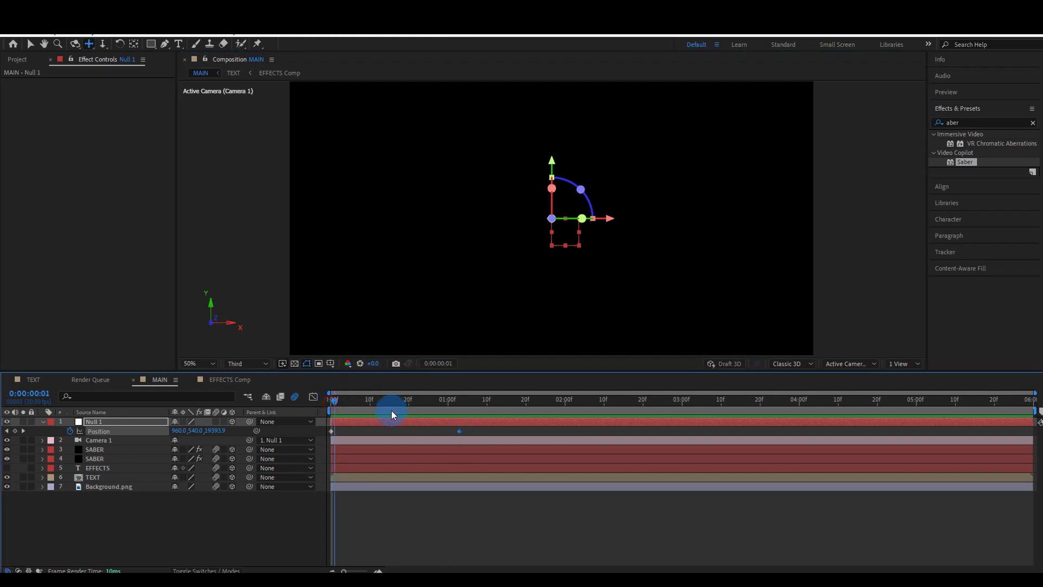
left_click(463, 432)
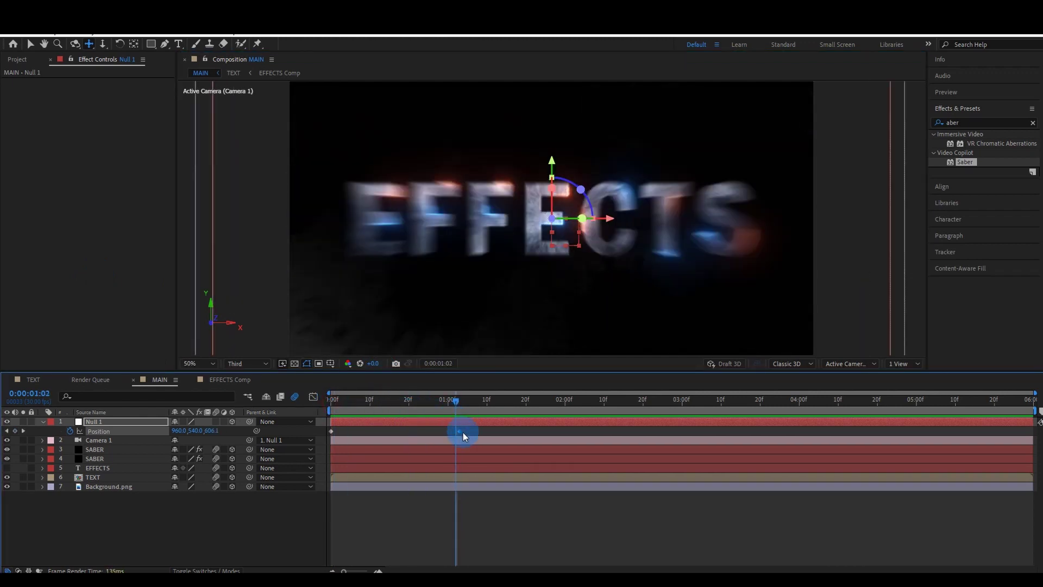
right_click(459, 429)
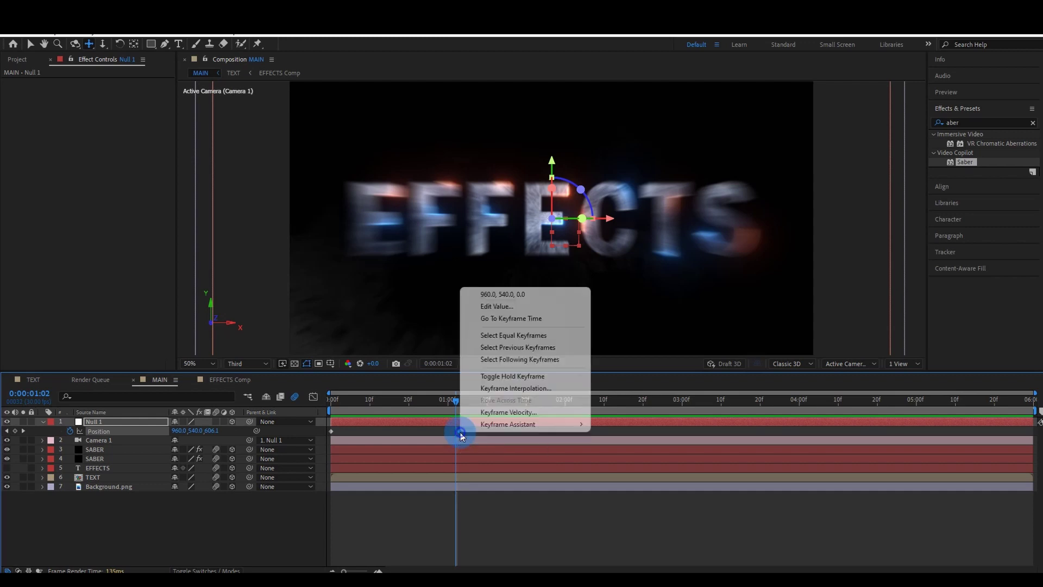
mouse_move(470, 428)
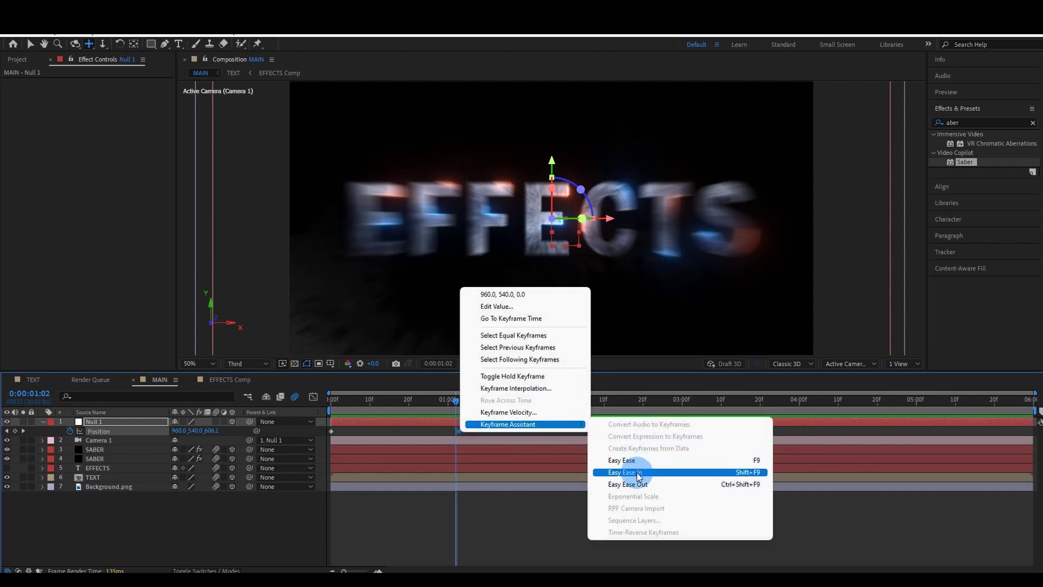
left_click(618, 460)
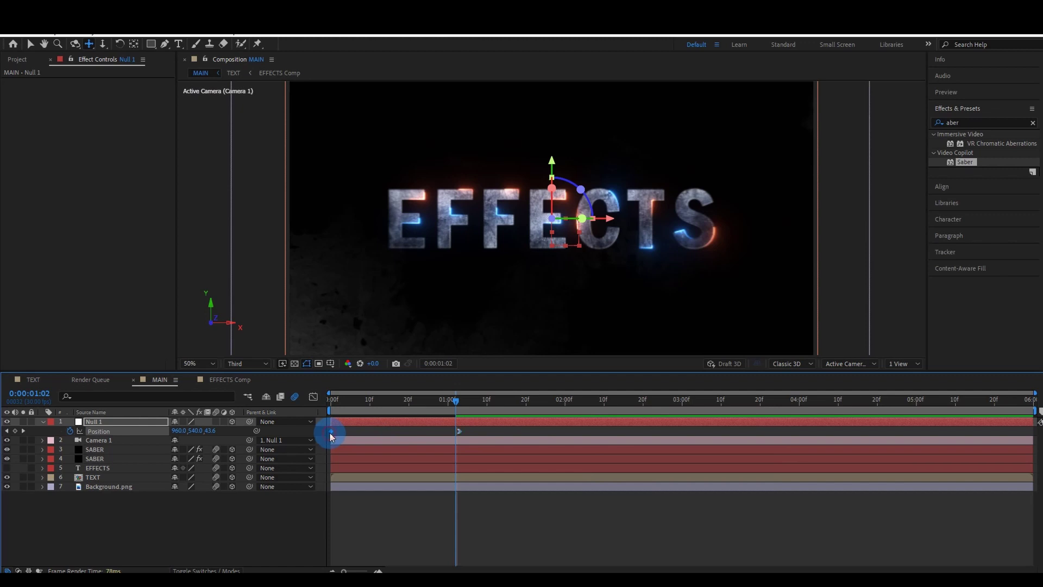
right_click(331, 433)
left_click(651, 506)
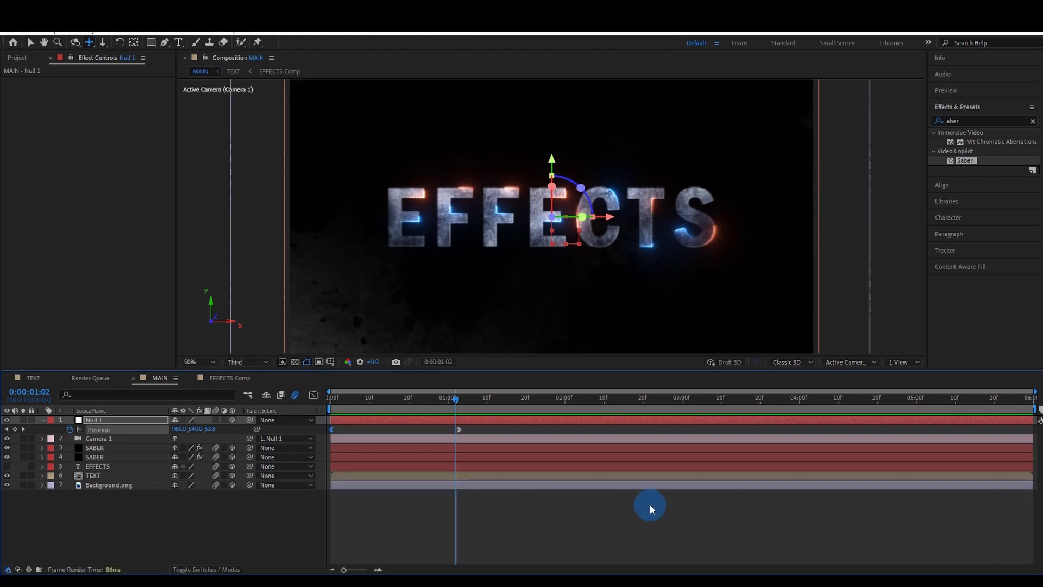
left_click(148, 512)
- Add a 3D null object, Null 2, and parent Null 1 to it
right_click(163, 524)
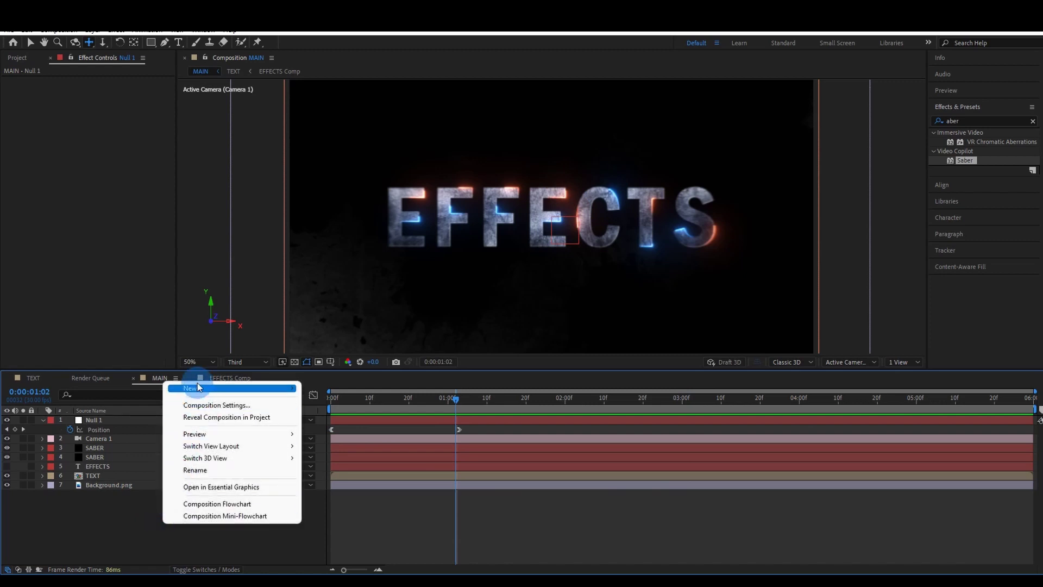
mouse_move(296, 390)
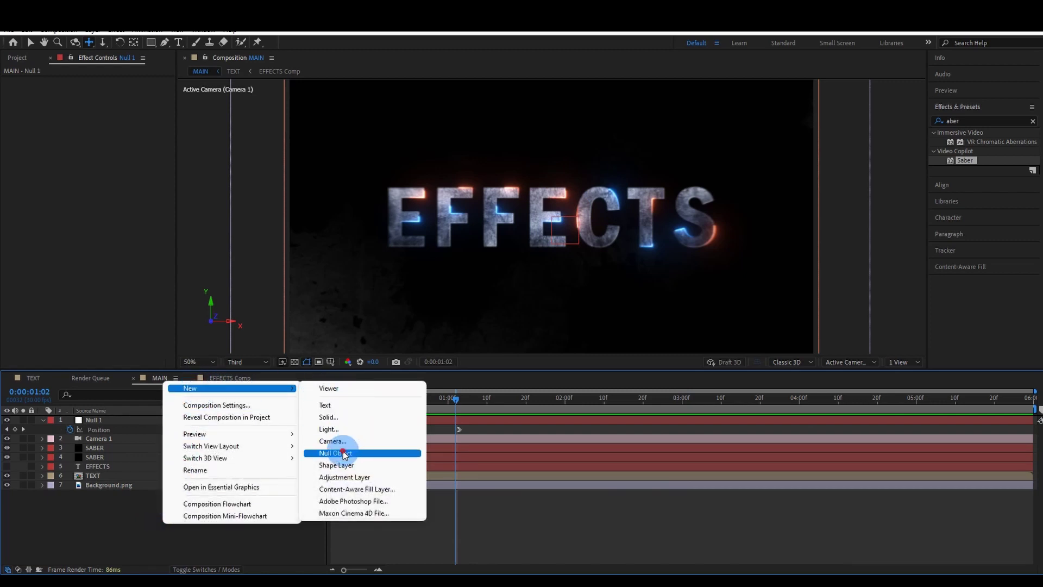
left_click(342, 452)
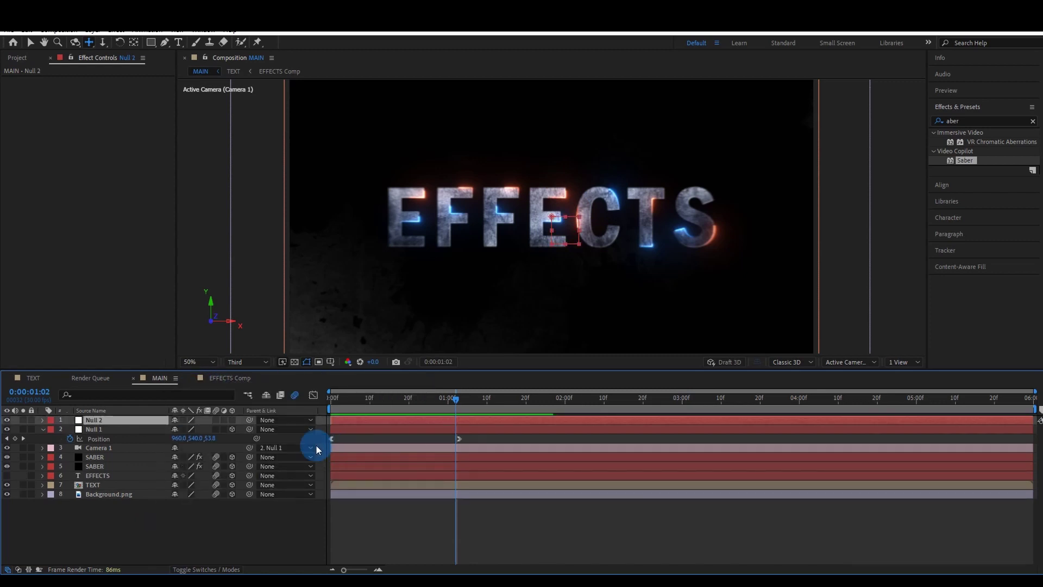
left_click(233, 420)
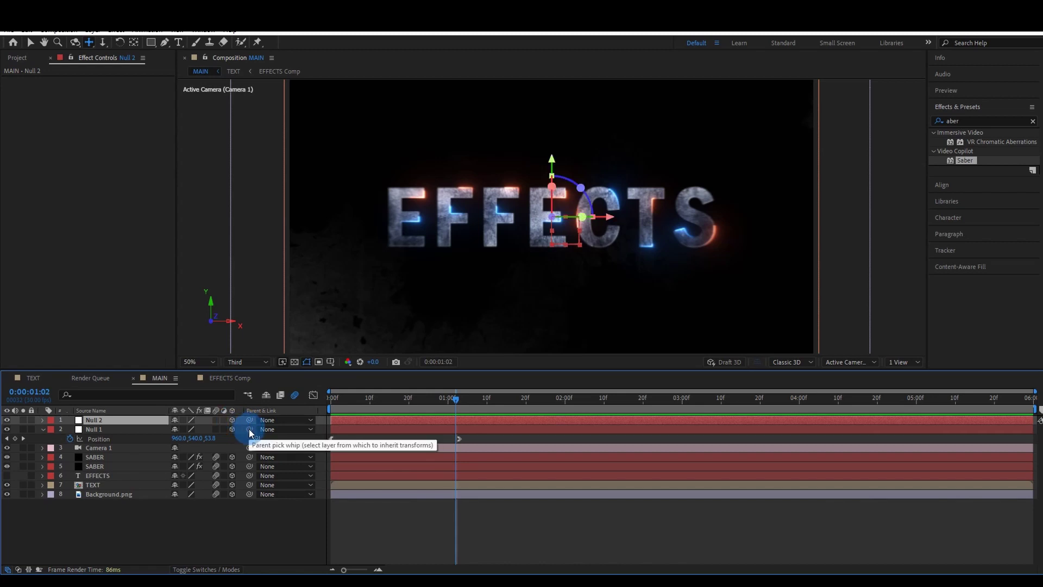
left_click_drag(250, 430, 115, 421)
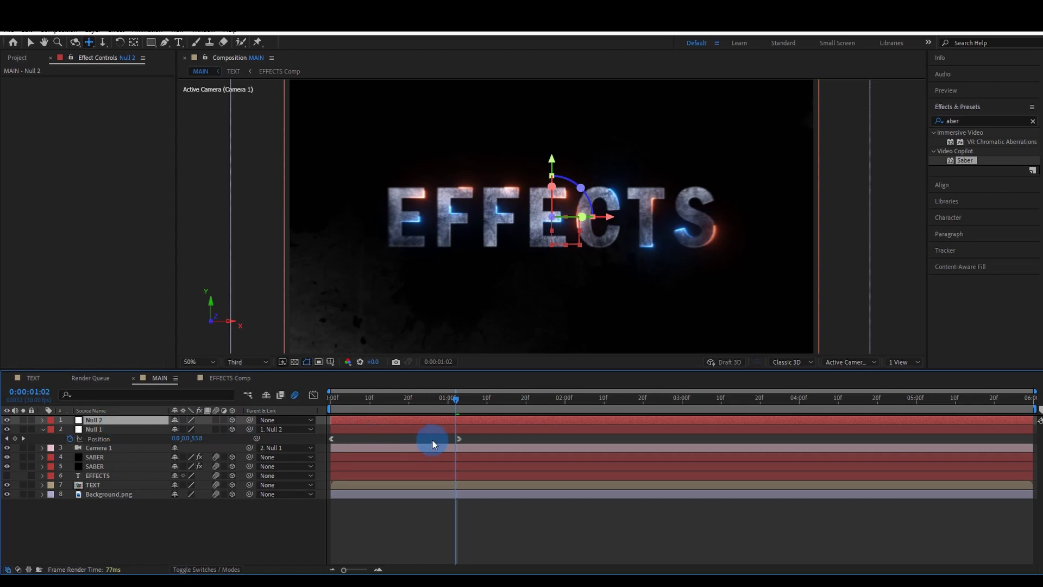
- Keyframe Null 2's Position at the start and set Z to -312 on the comp's last frame
key("Home")
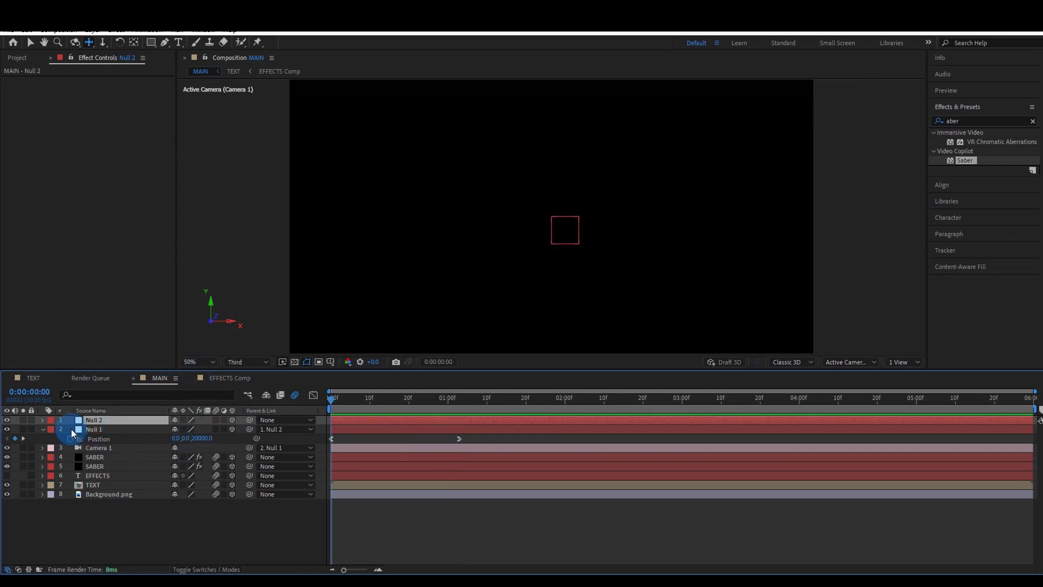
left_click(43, 420)
key("p")
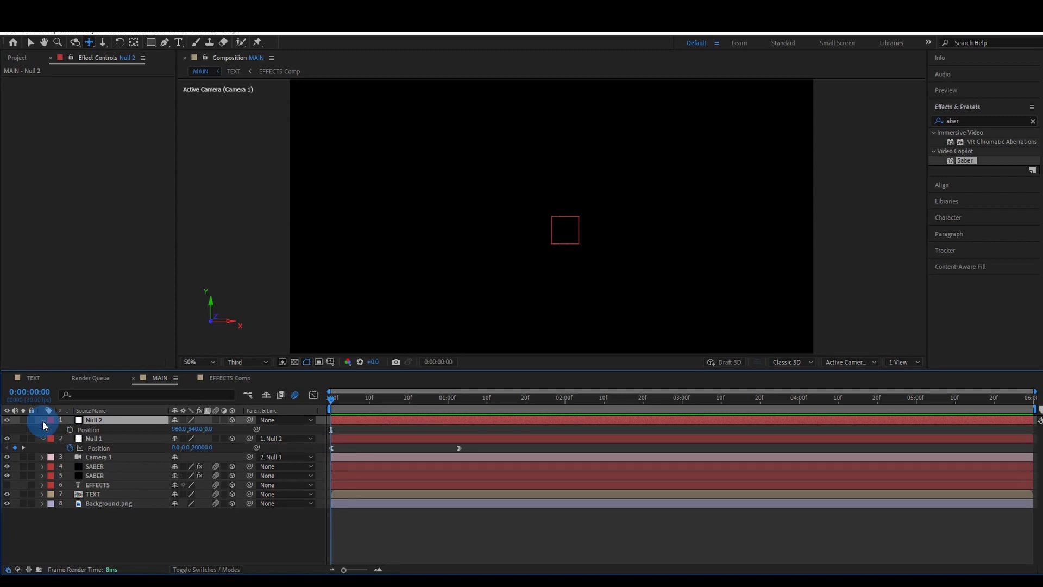
left_click(70, 429)
left_click(341, 417)
left_click_drag(332, 399, 1021, 419)
left_click(1028, 410)
left_click(1034, 400)
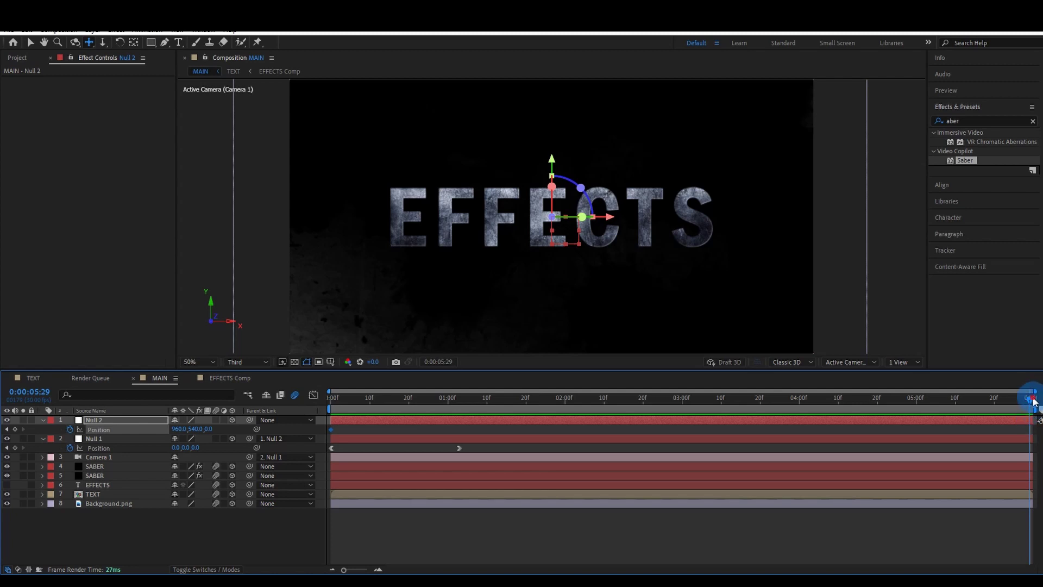
left_click(166, 485)
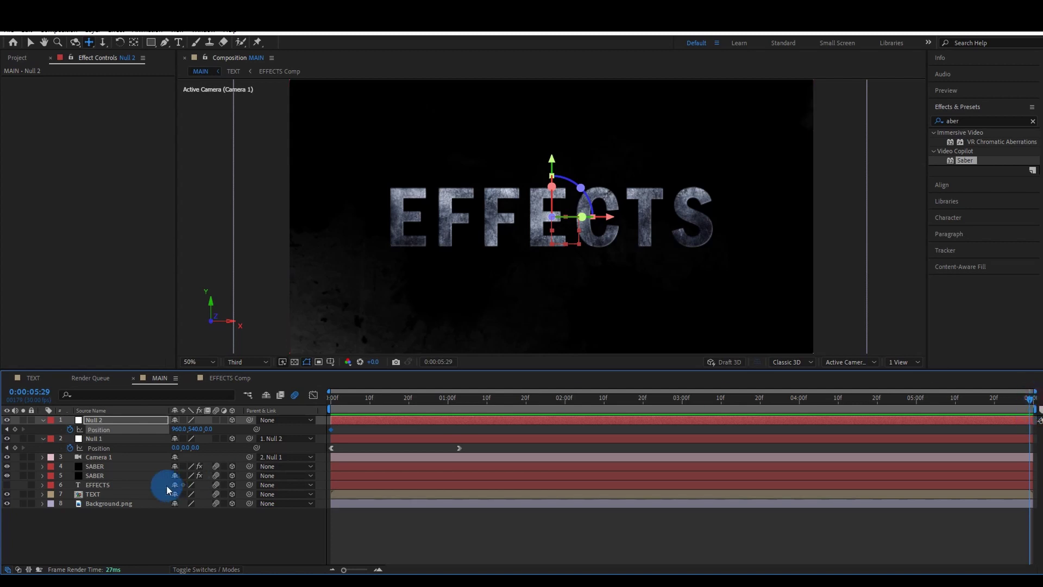
left_click(207, 429)
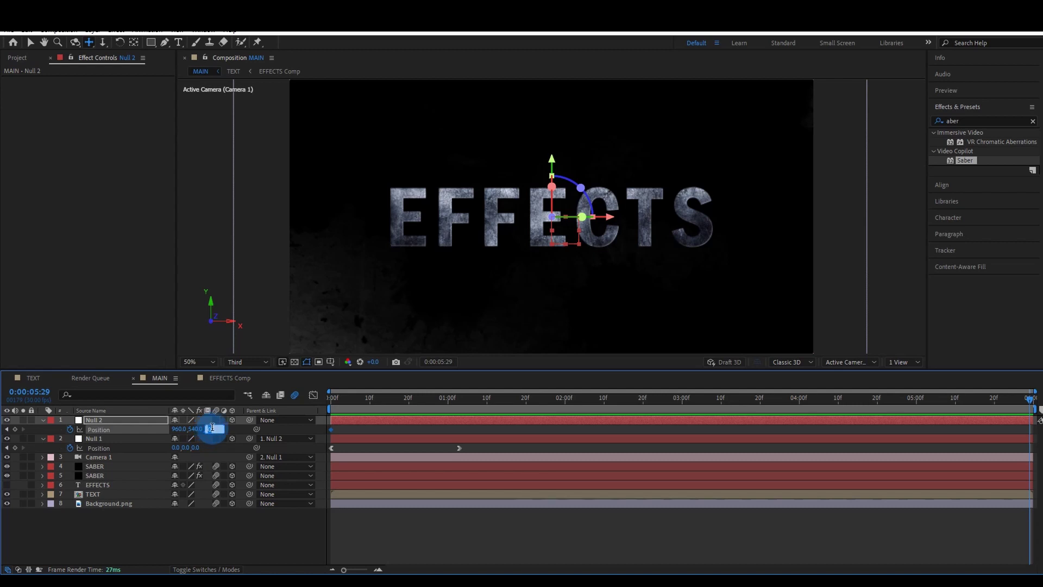
type("-312")
left_click(209, 426)
left_click(450, 434)
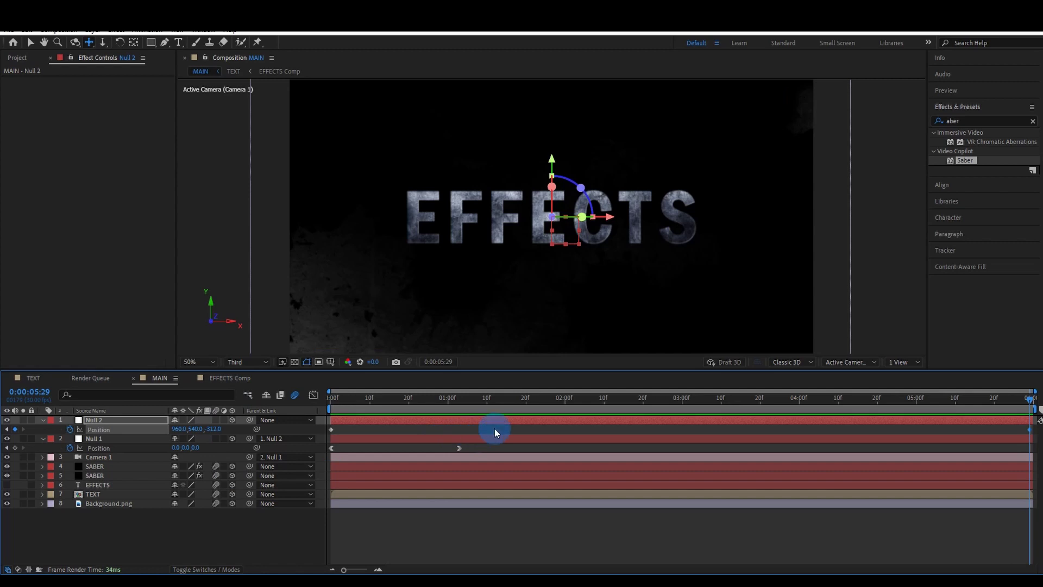
- Preview the slow camera drift at Half resolution
left_click_drag(1028, 400, 332, 418)
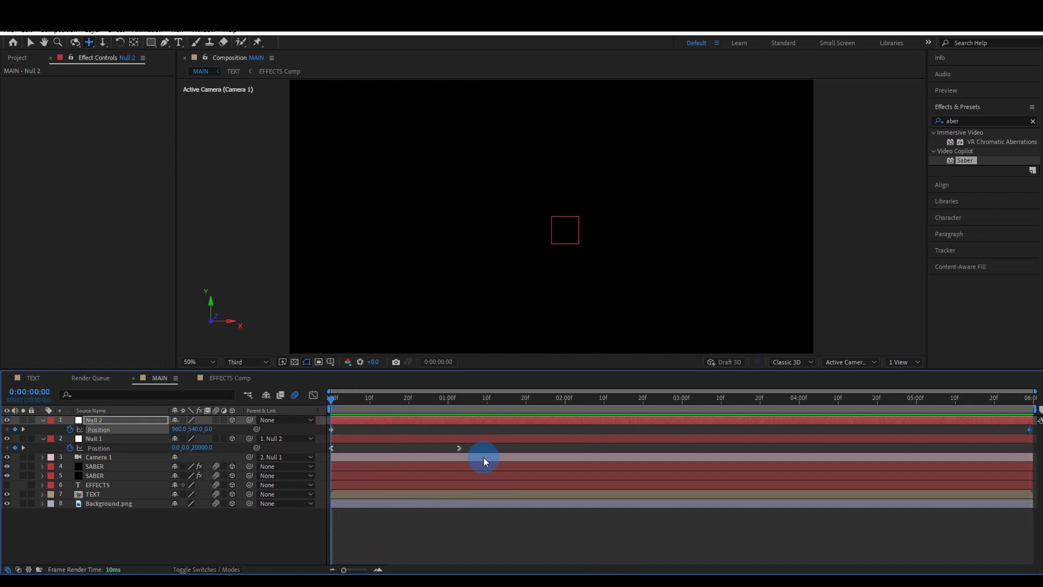
left_click(253, 365)
left_click(256, 400)
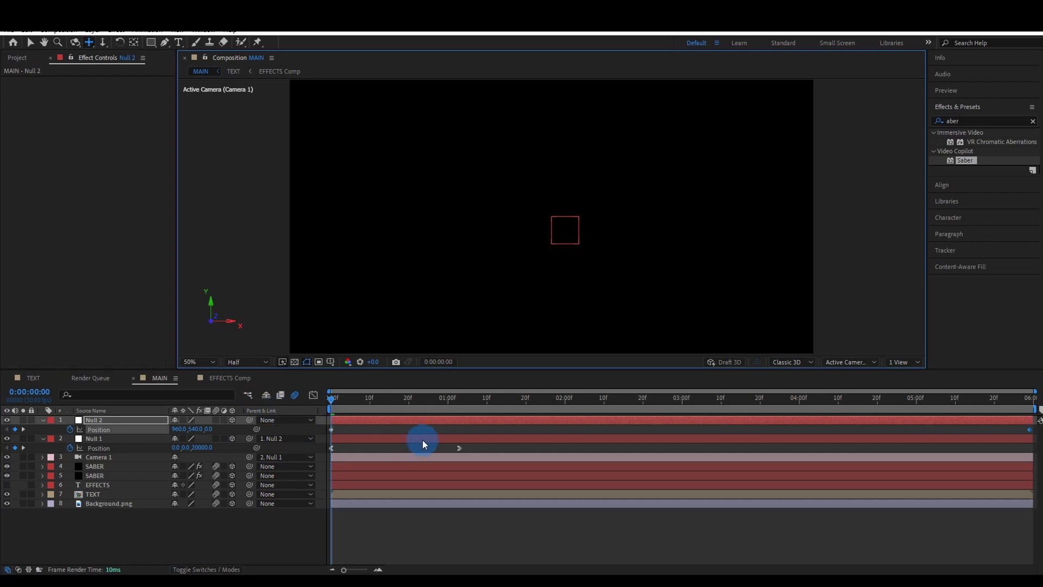
key("space")
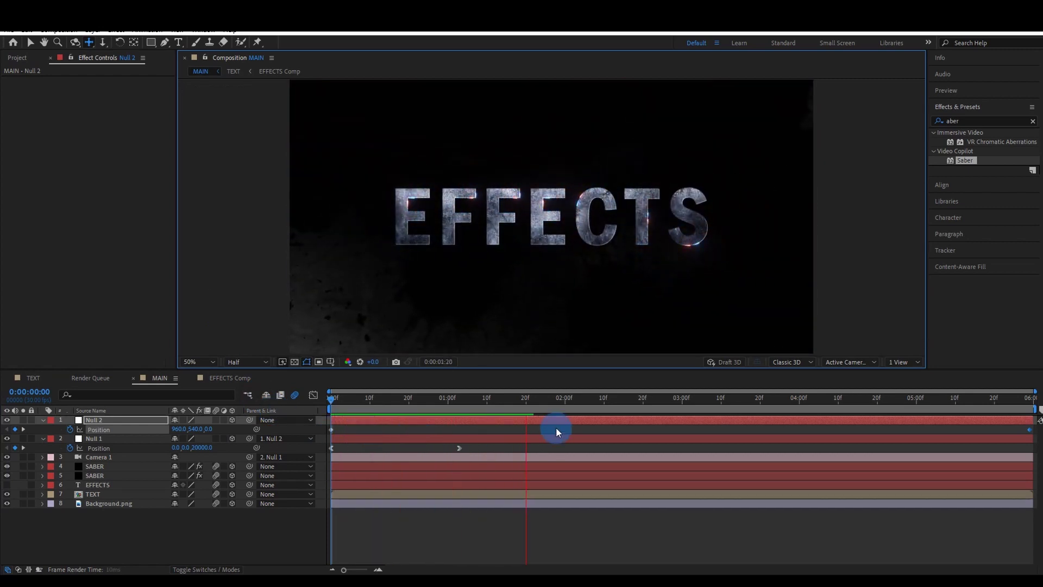
key("space")
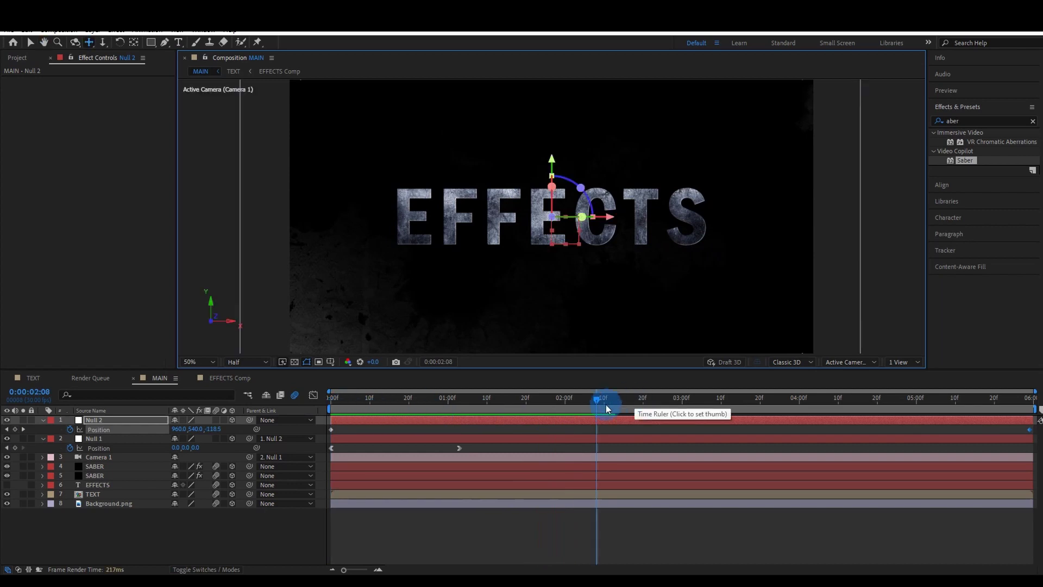
left_click_drag(595, 399, 313, 418)
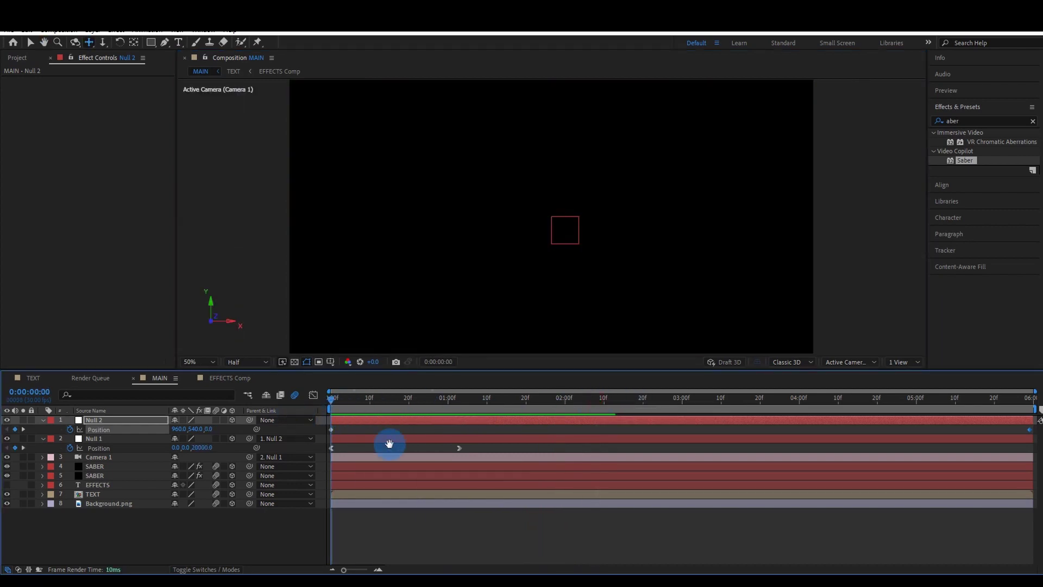
key("space")
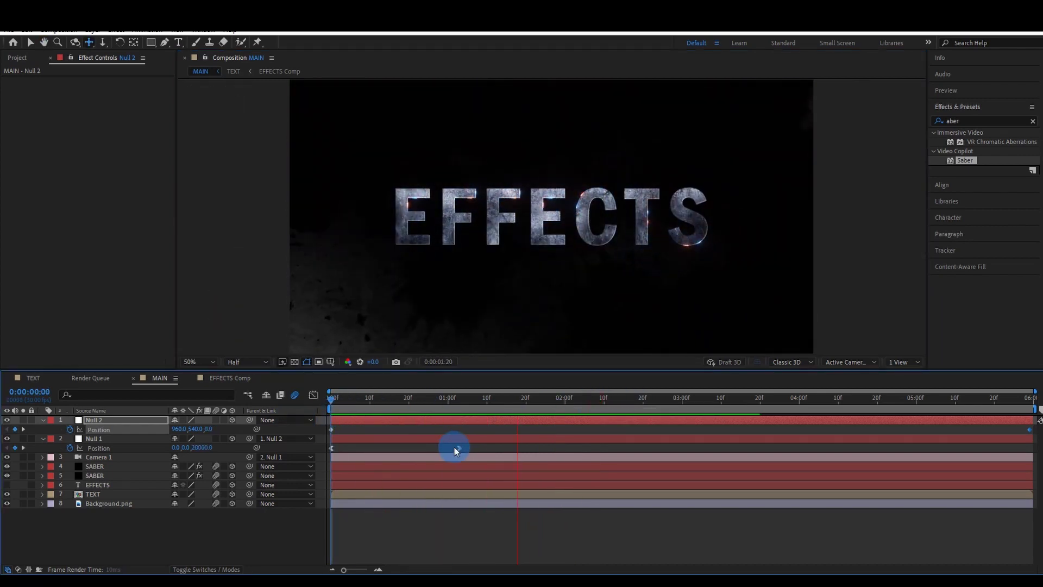
left_click(735, 540)
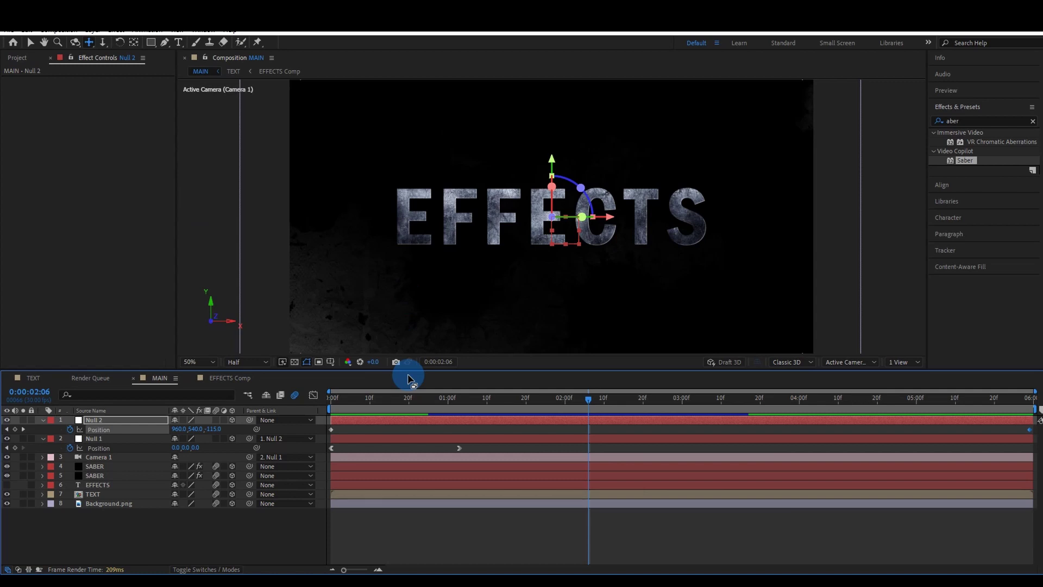
- Place Light.png atop the MAIN stack in Add blend mode and scale it to 115%
left_click(16, 58)
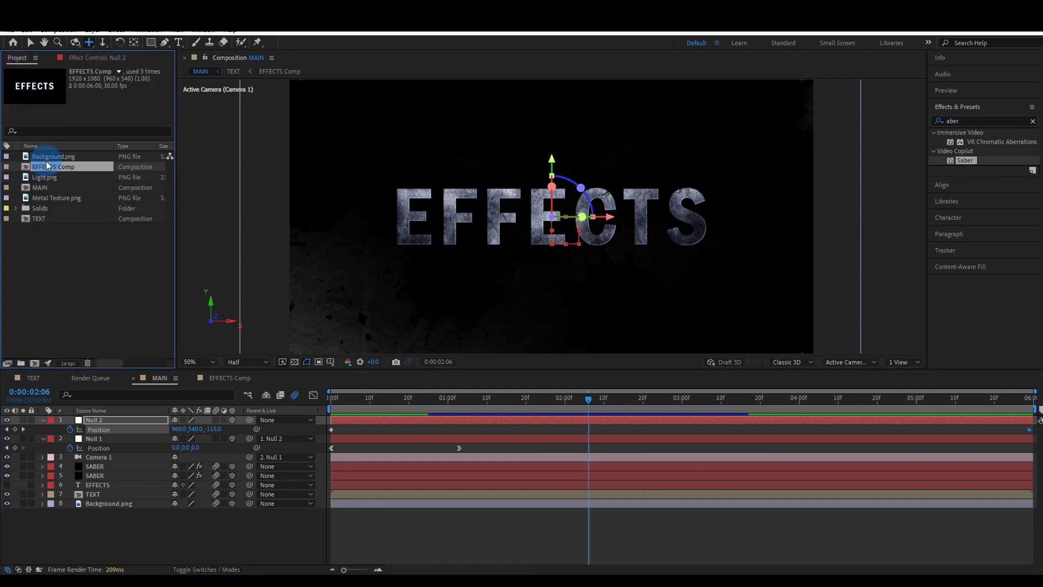
left_click_drag(44, 177, 107, 416)
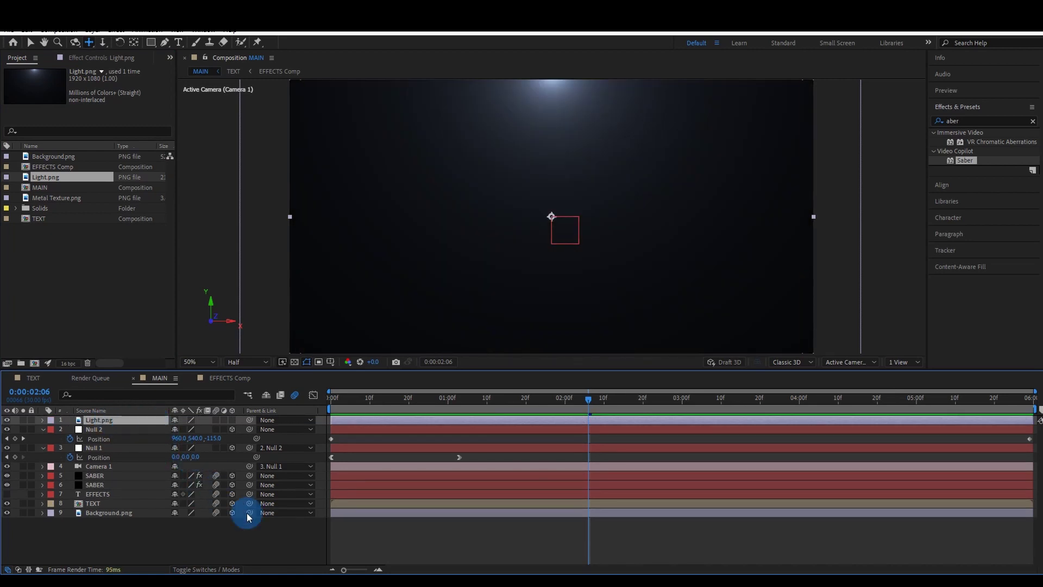
left_click(196, 569)
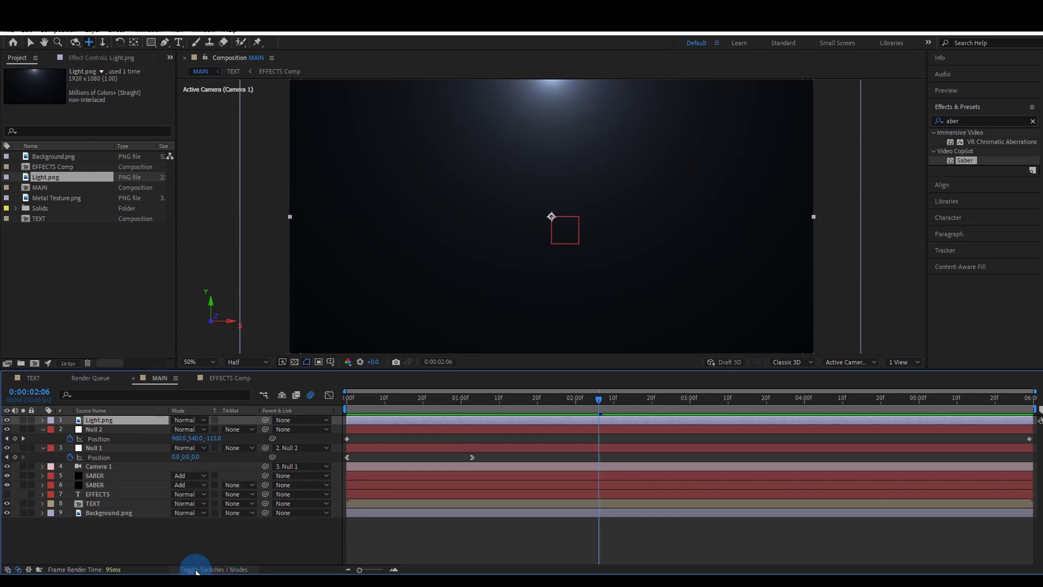
left_click(194, 421)
left_click(246, 202)
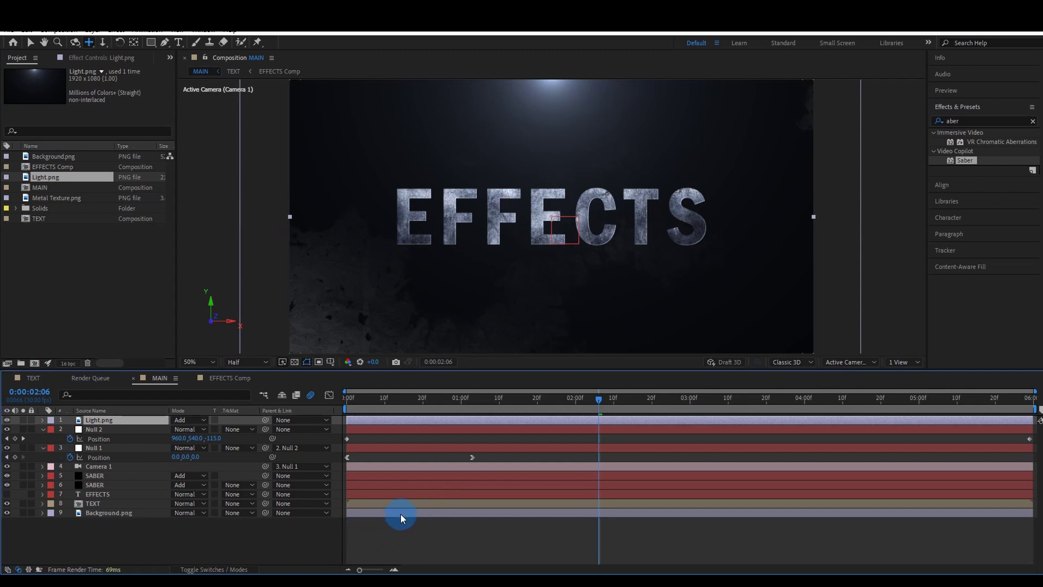
key("s")
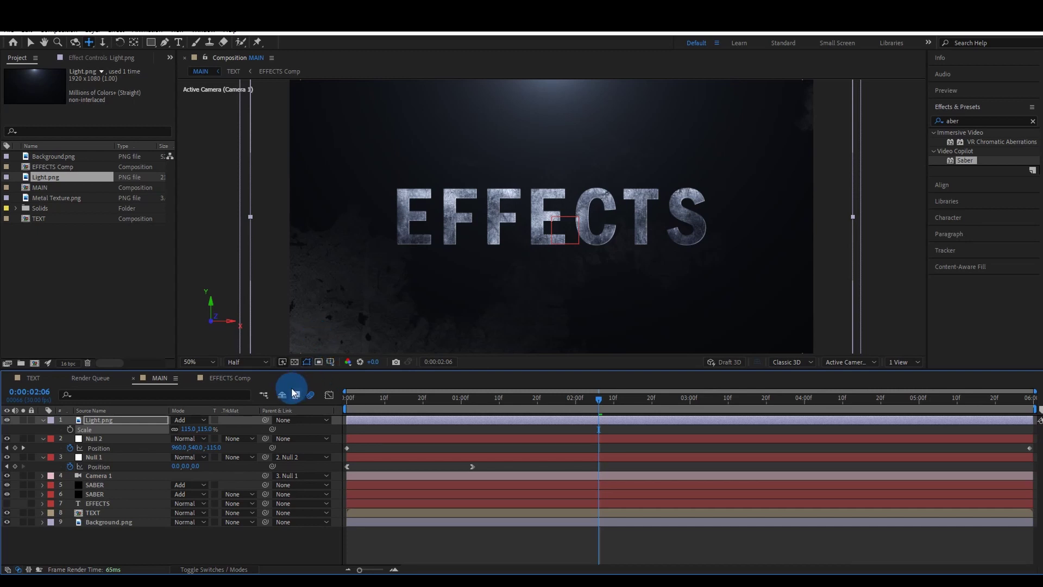
- Create a new adjustment layer at the top of the MAIN composition
right_click(167, 548)
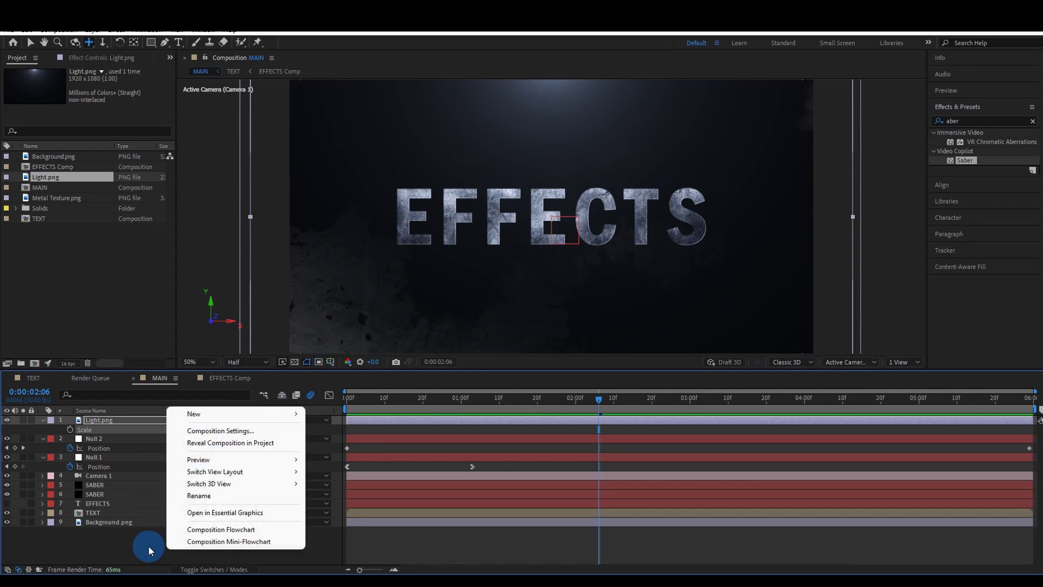
left_click(146, 543)
right_click(145, 542)
mouse_move(190, 408)
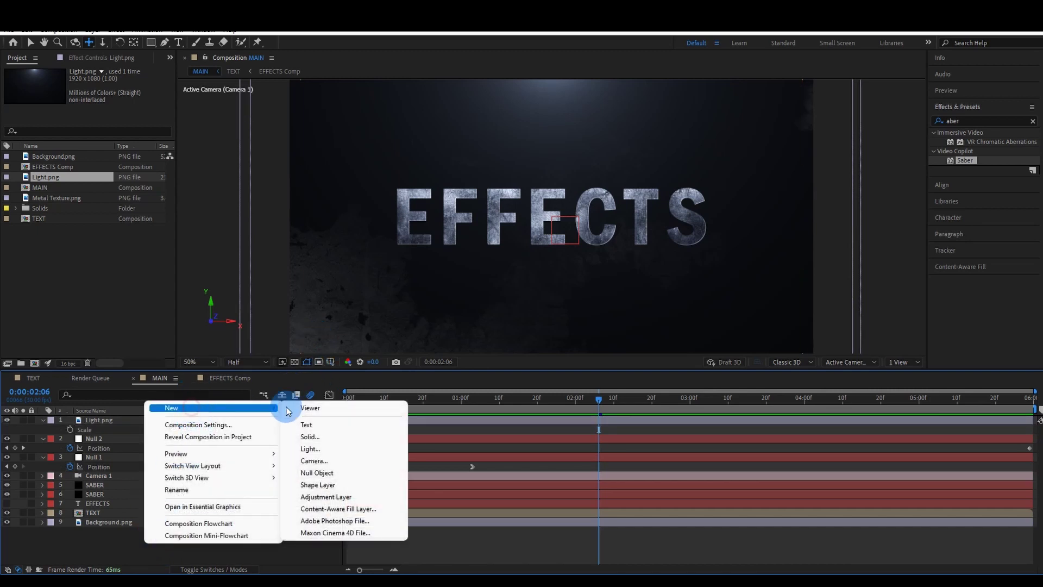
left_click(347, 497)
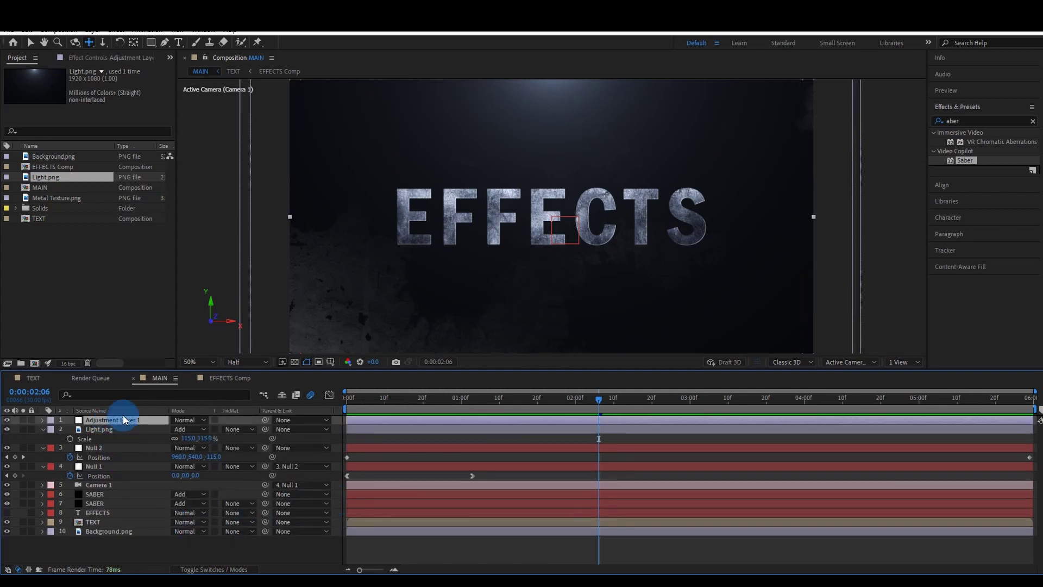
- Apply Brightness & Contrast to the adjustment layer with Brightness -30 and Contrast 20
left_click(1032, 121)
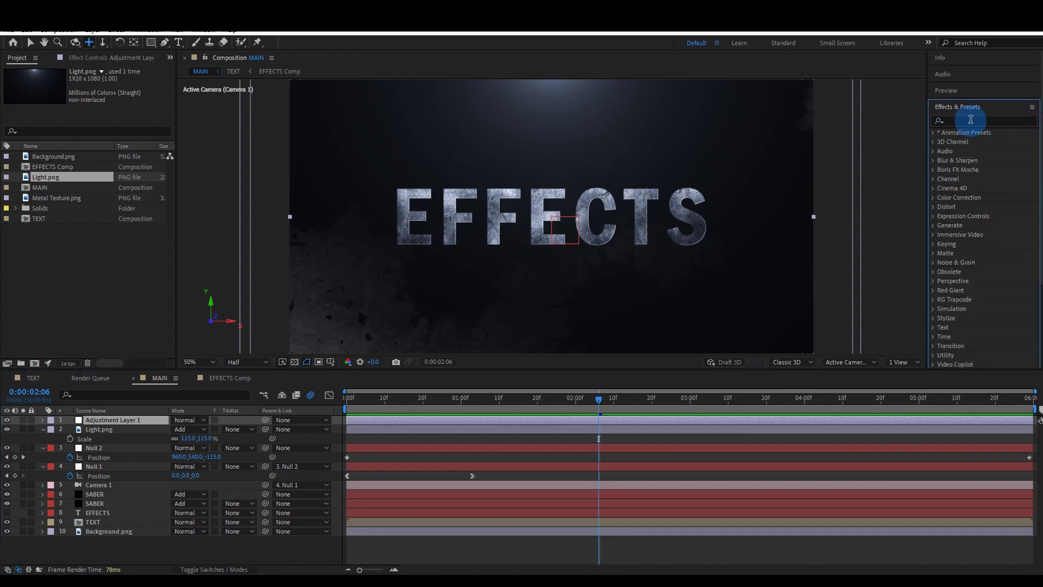
left_click(969, 121)
type("b")
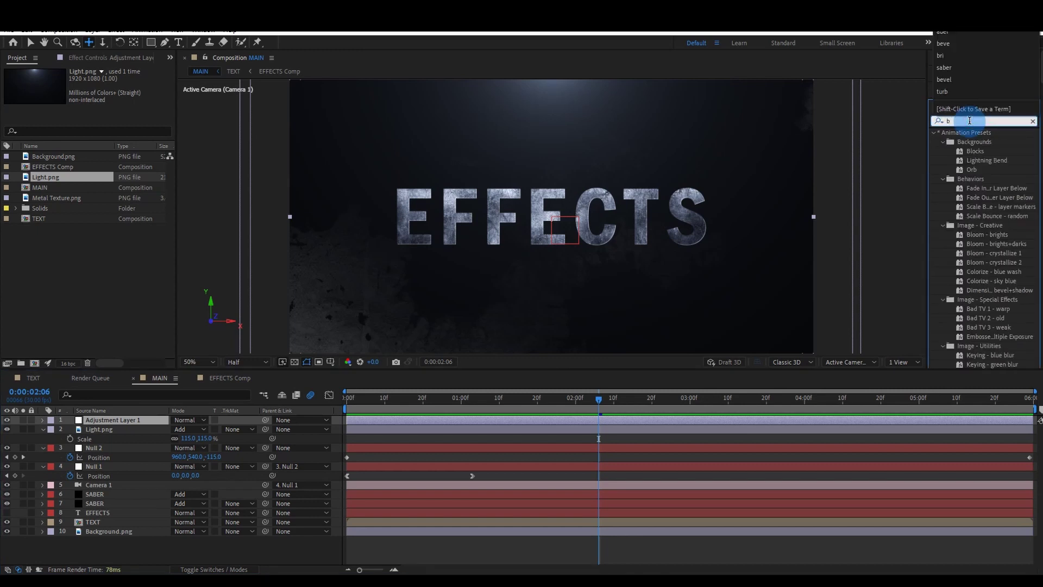
type("ir")
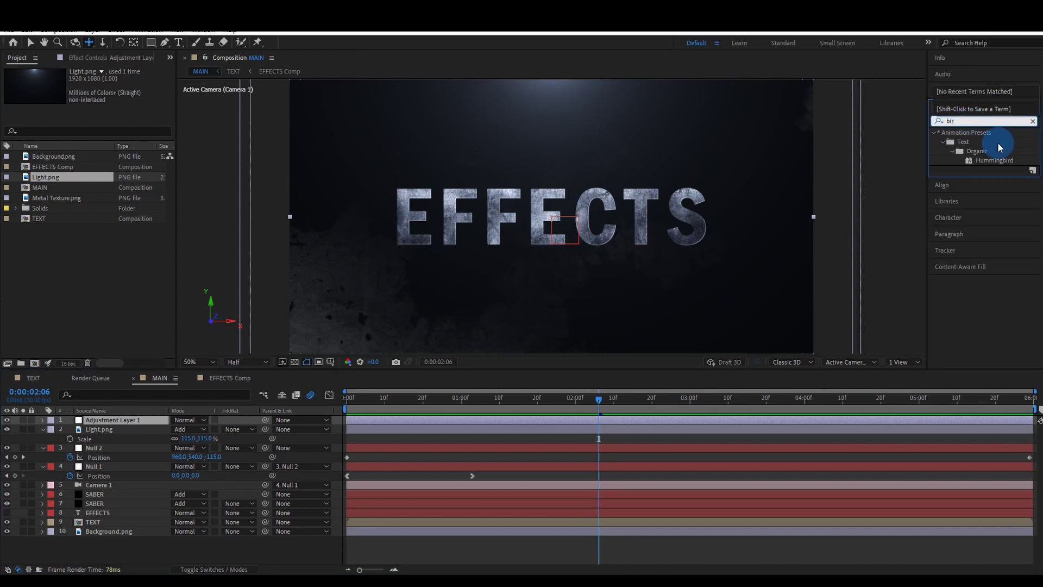
key("BackSpace")
key("BackSpace")
type("ri")
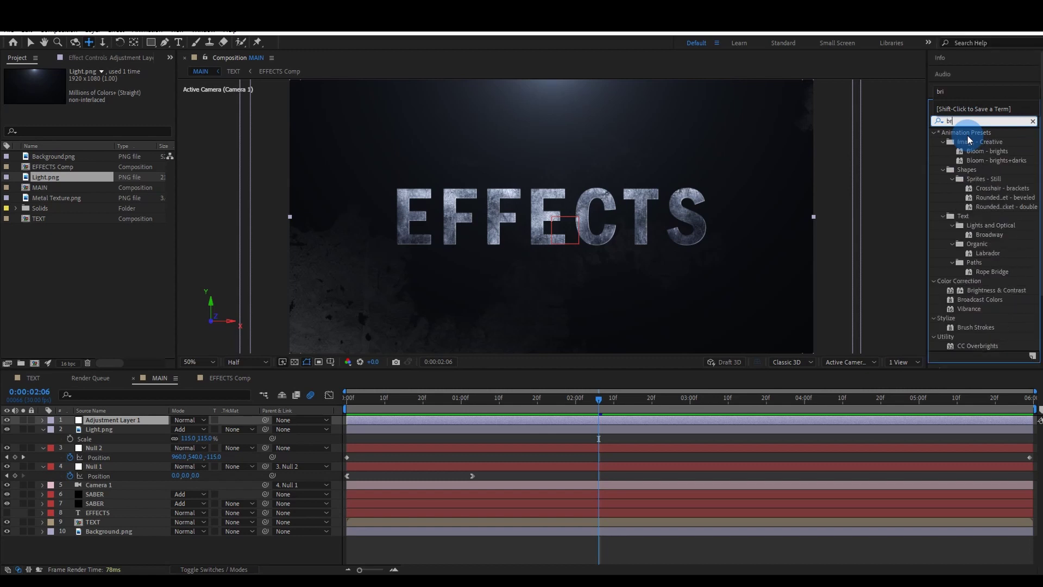
left_click_drag(989, 207, 123, 422)
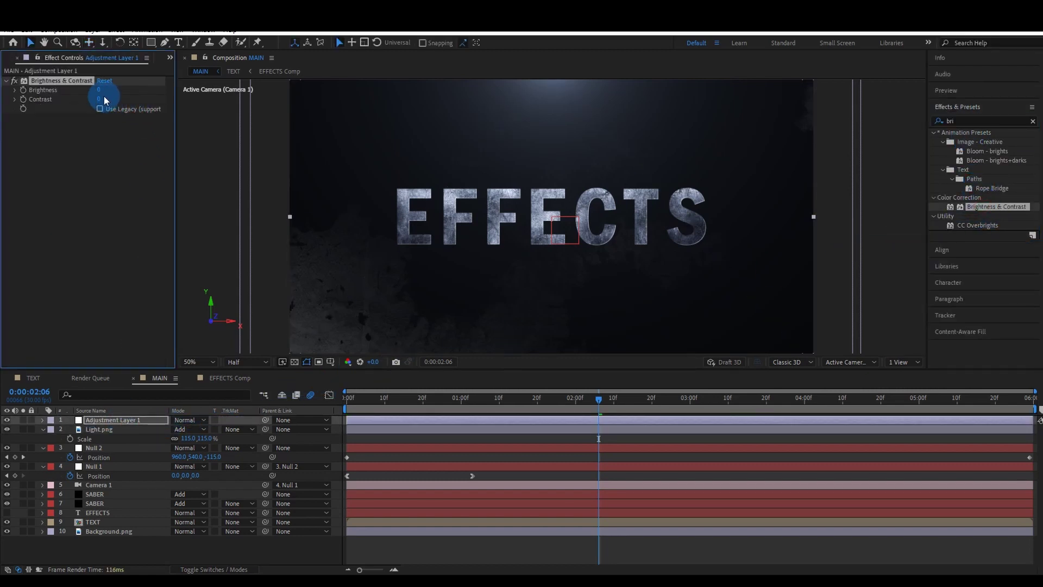
type("-3")
key("Return")
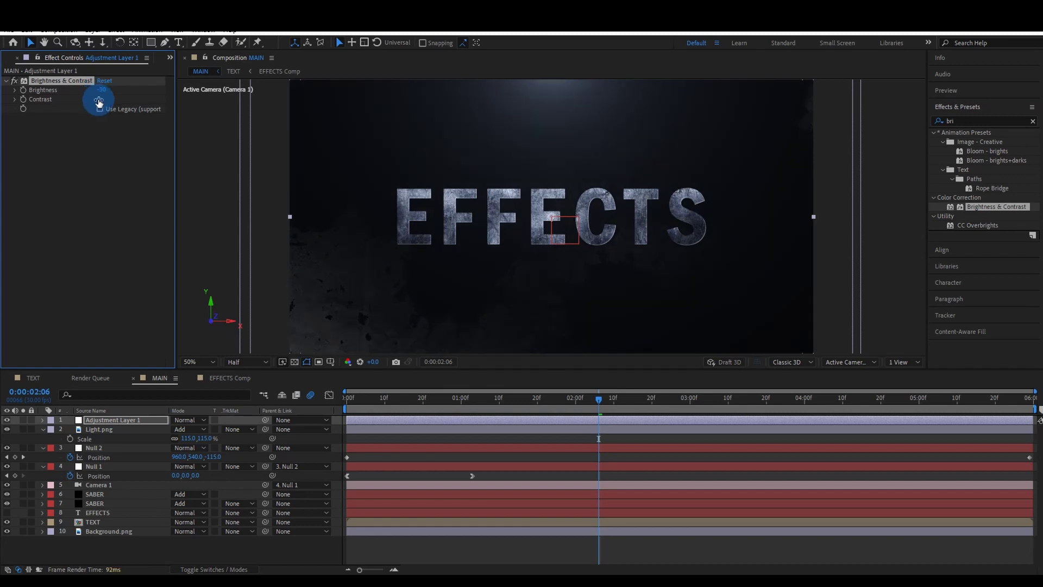
left_click(99, 99)
type("2")
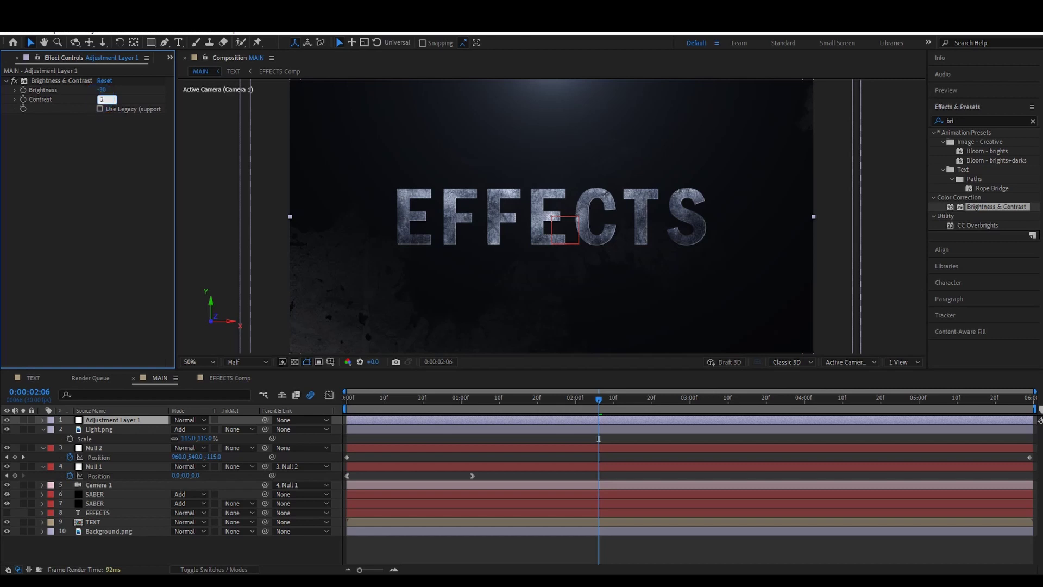
key("Return")
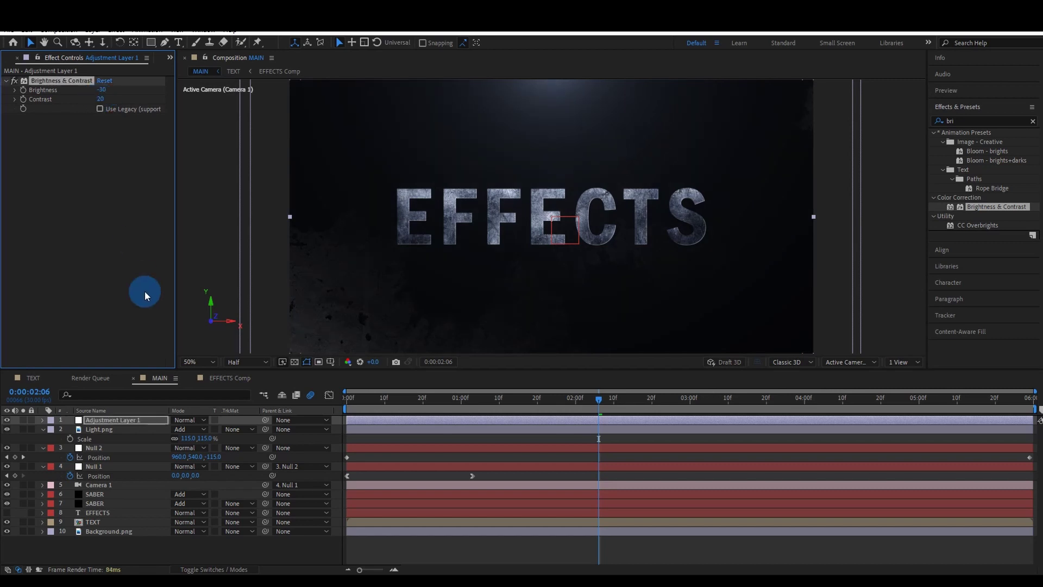
key("c")
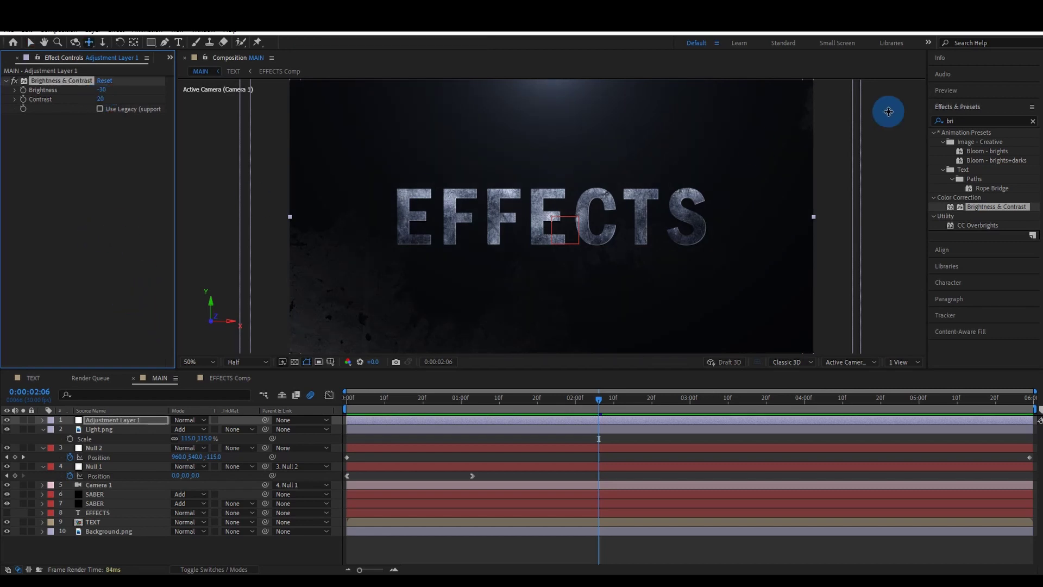
left_click(1033, 122)
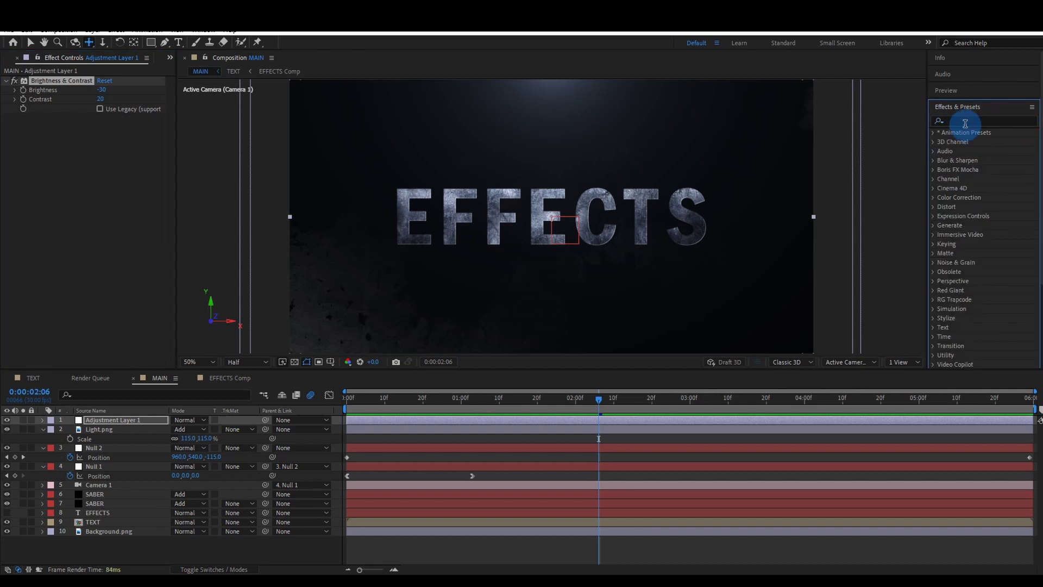
- Apply Noise to Adjustment Layer 1 with an Amount of 5%
left_click(961, 123)
type("noi")
left_click(972, 182)
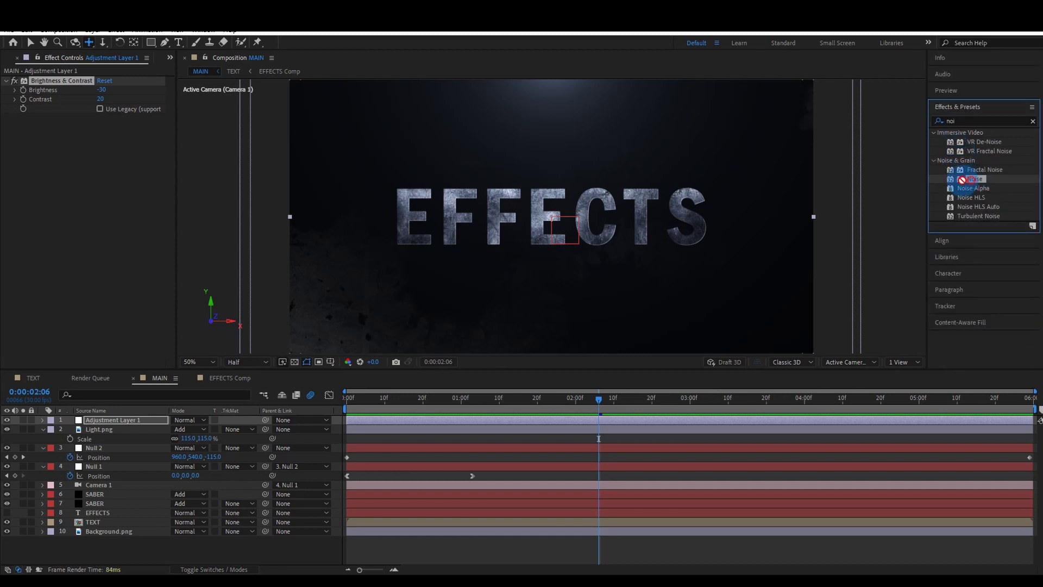
left_click_drag(972, 181, 105, 202)
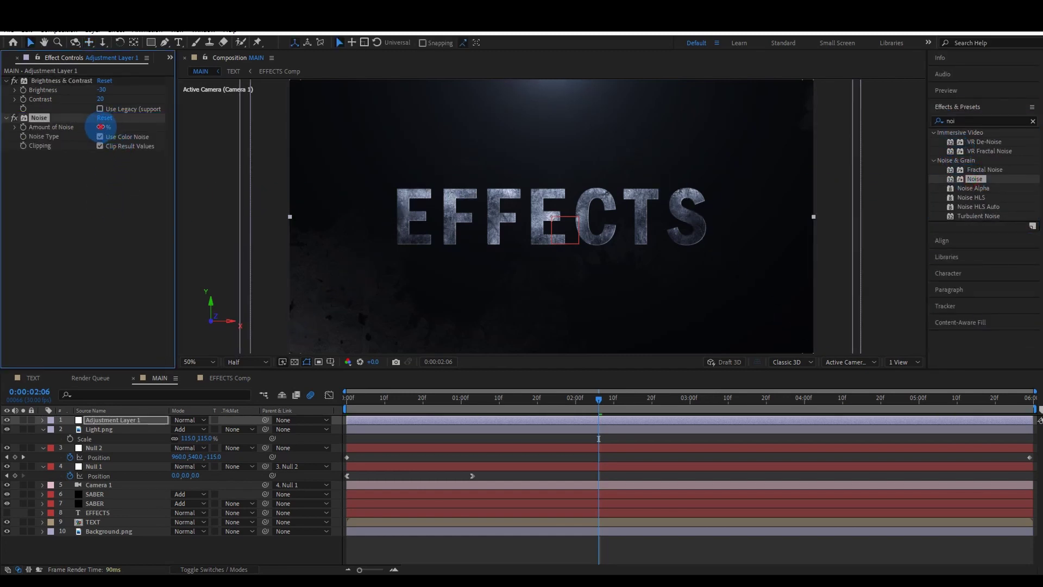
type("5")
left_click(101, 128)
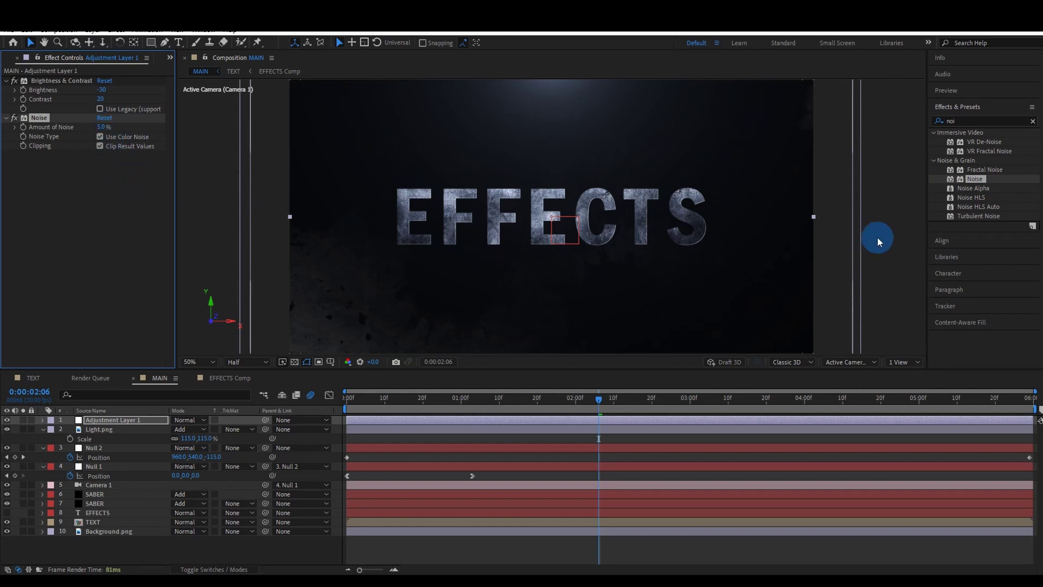
- Apply Sharpen to Adjustment Layer 1 with a Sharpen Amount of 20
left_click(944, 123)
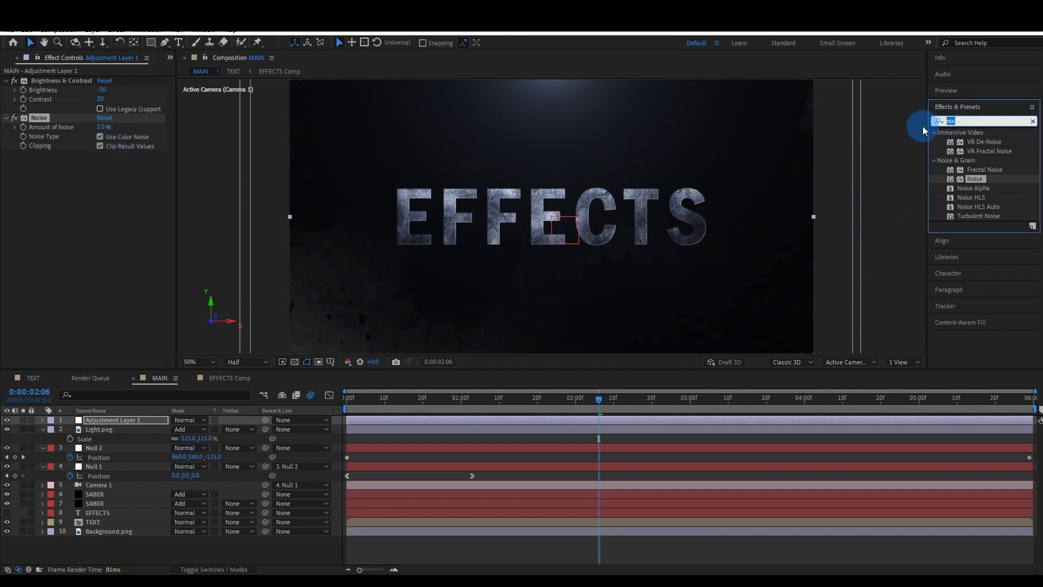
type("sha")
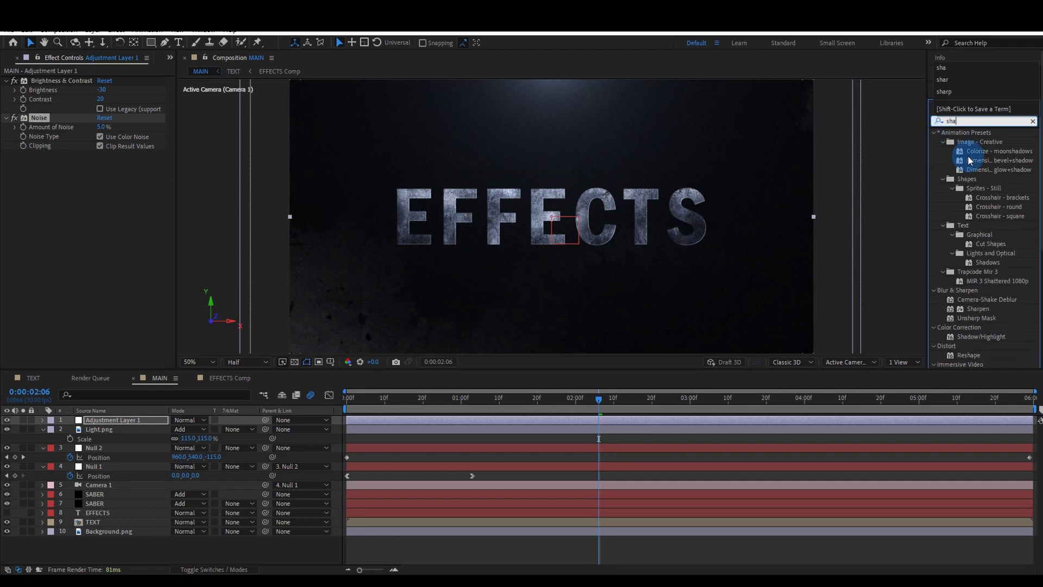
type("r")
mouse_move(978, 142)
left_mouse_down()
mouse_move(239, 240)
mouse_move(92, 212)
left_mouse_up()
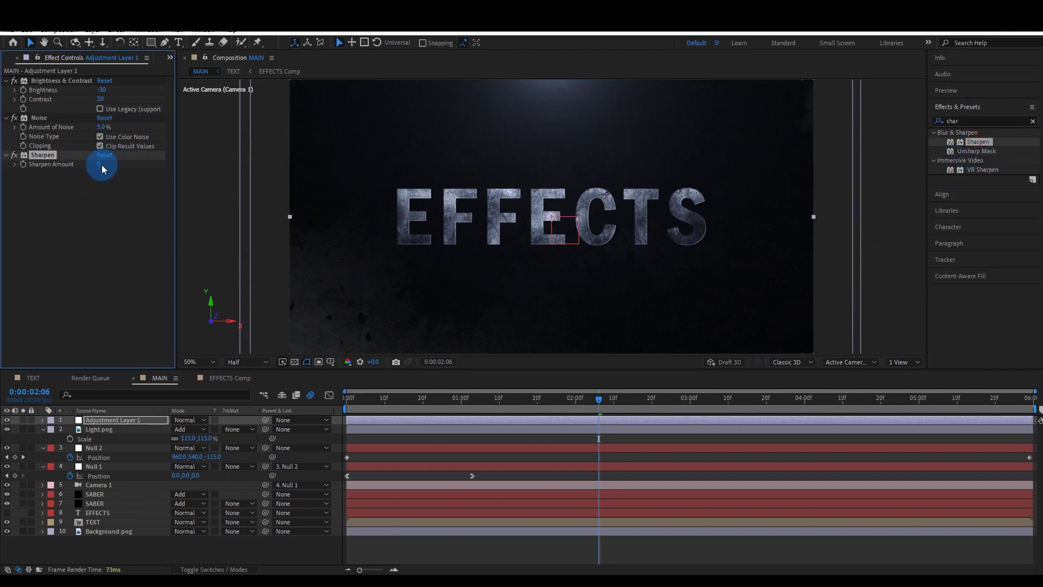
type("20")
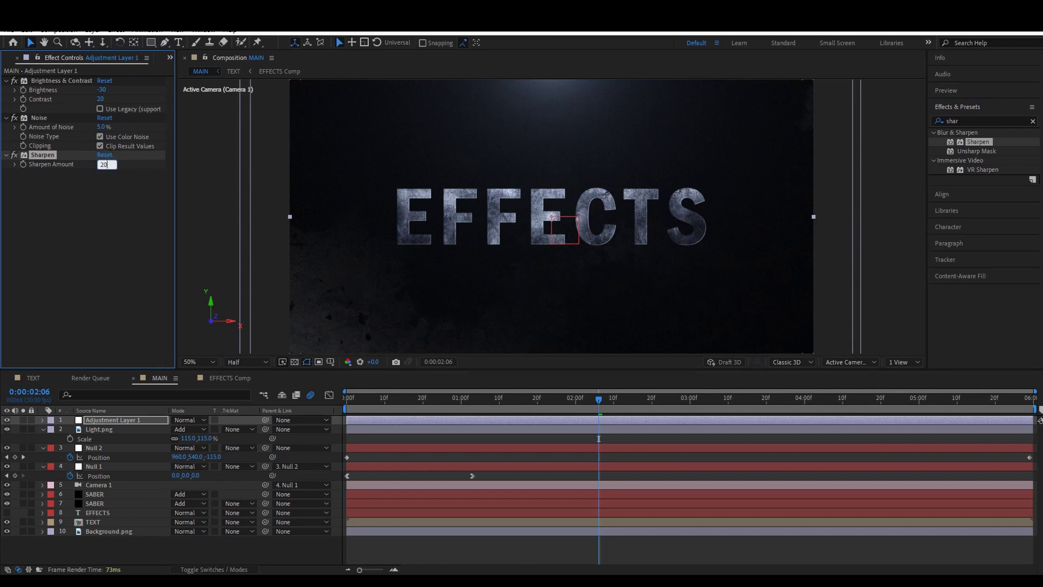
left_click(100, 165)
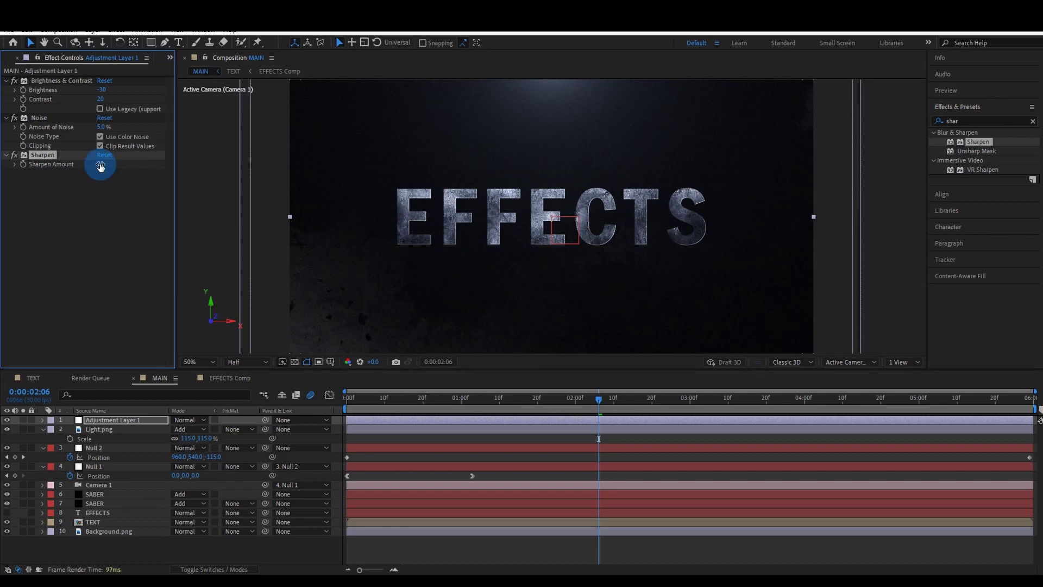
left_click(128, 216)
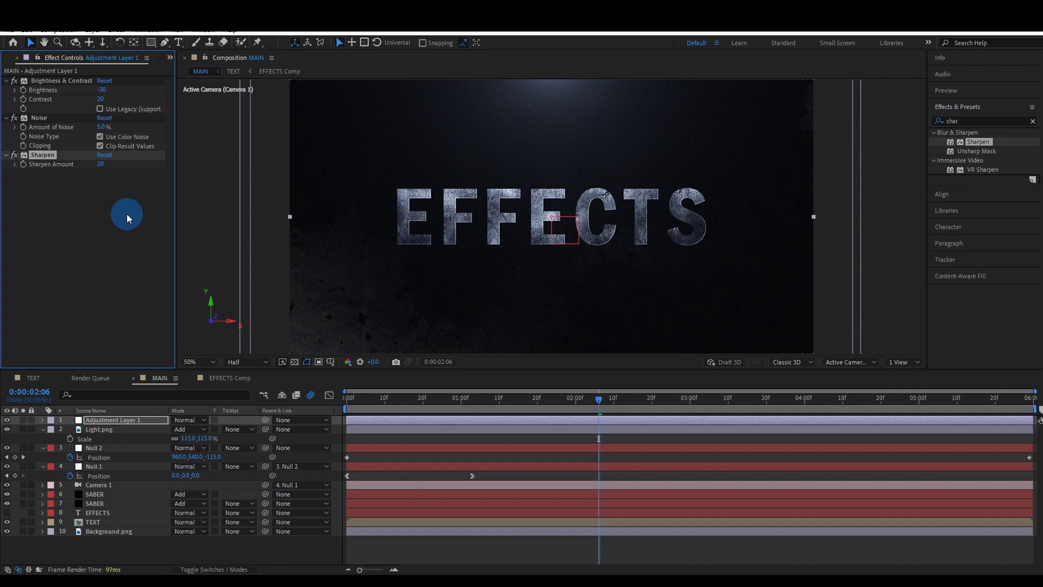
- Play a preview of the MAIN composition from the beginning
key("y")
left_click_drag(598, 402, 328, 408)
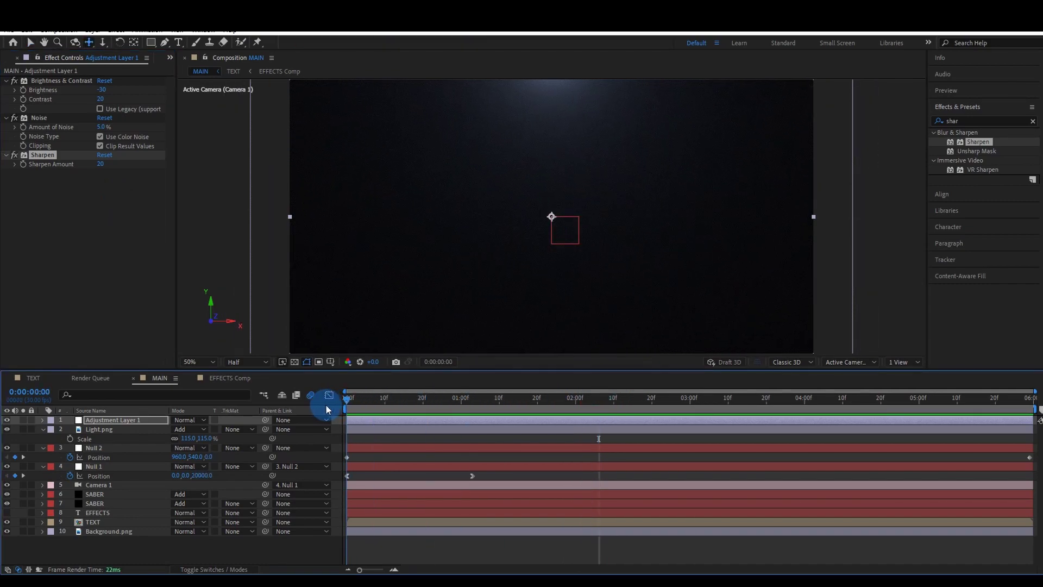
key("space")
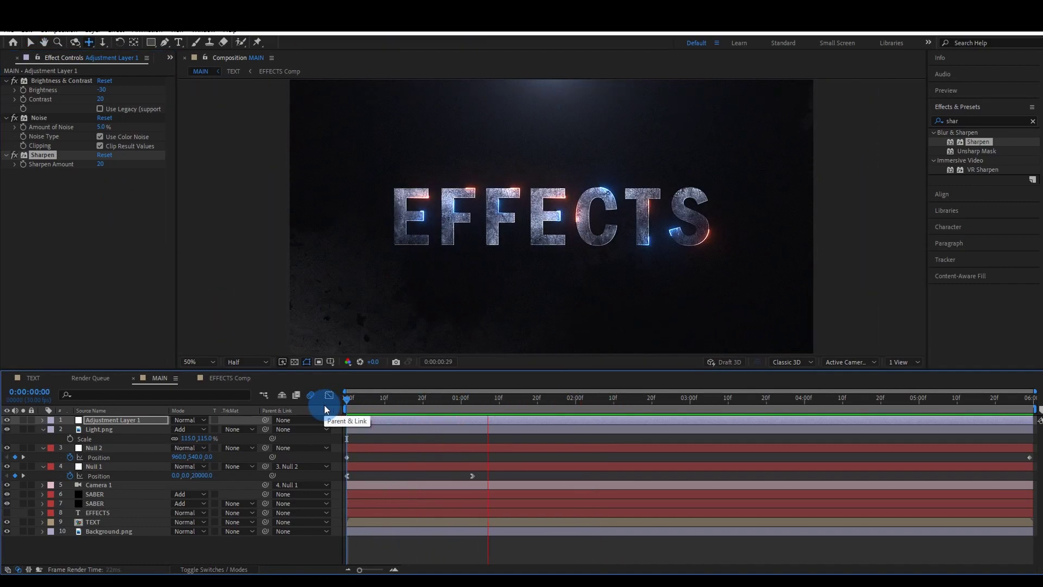
key("space")
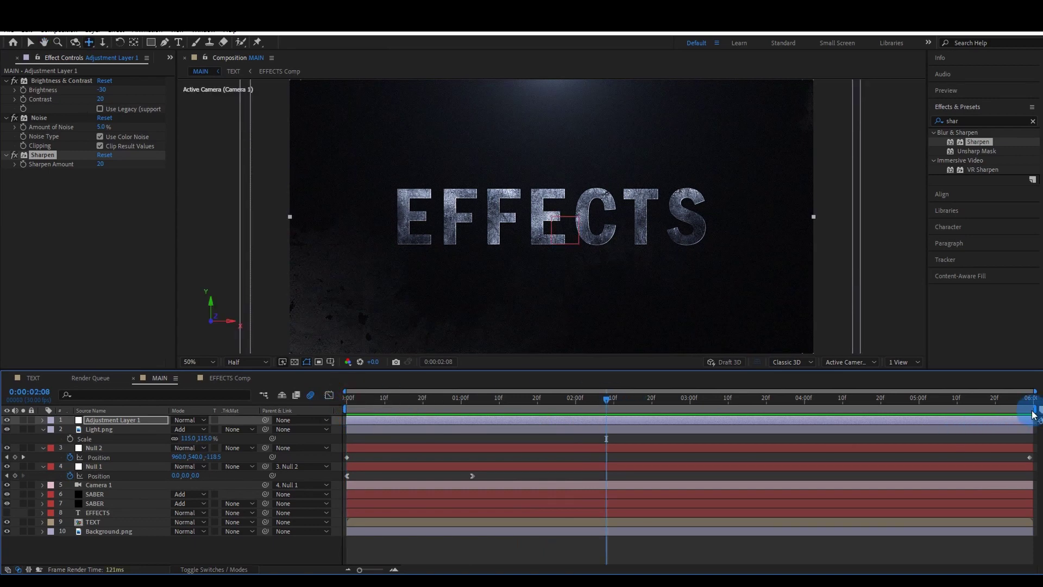
- End the work area at about 0:00:02:08 and preview the shortened fly-in
left_click_drag(1035, 411, 606, 411)
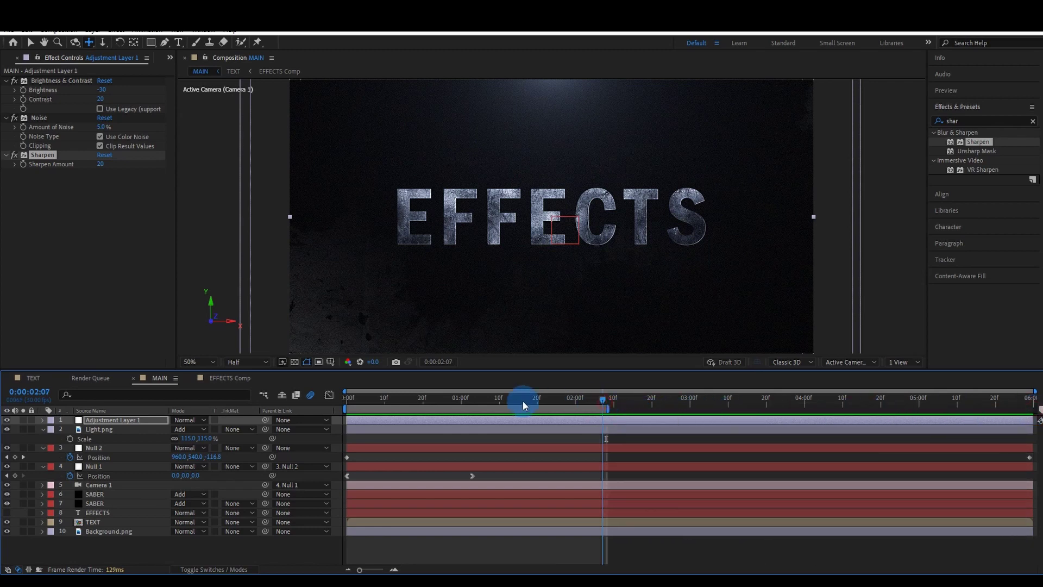
key("Home")
key("space")
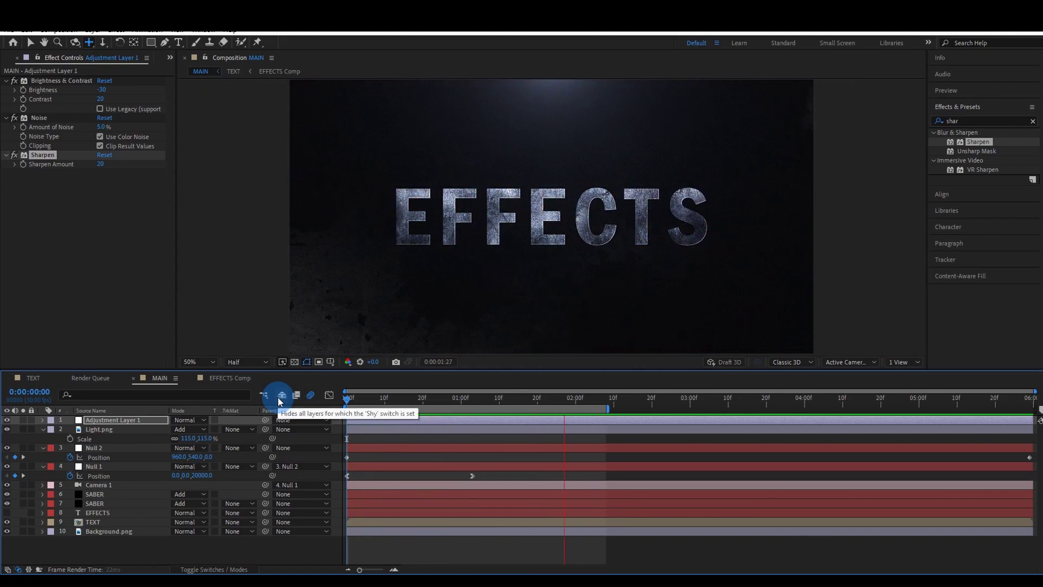
key("space")
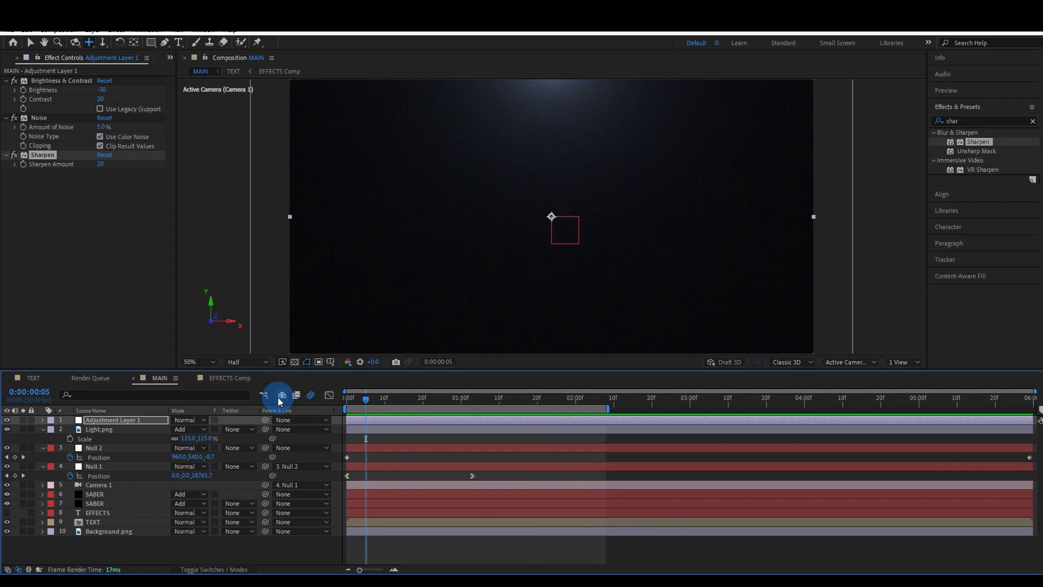